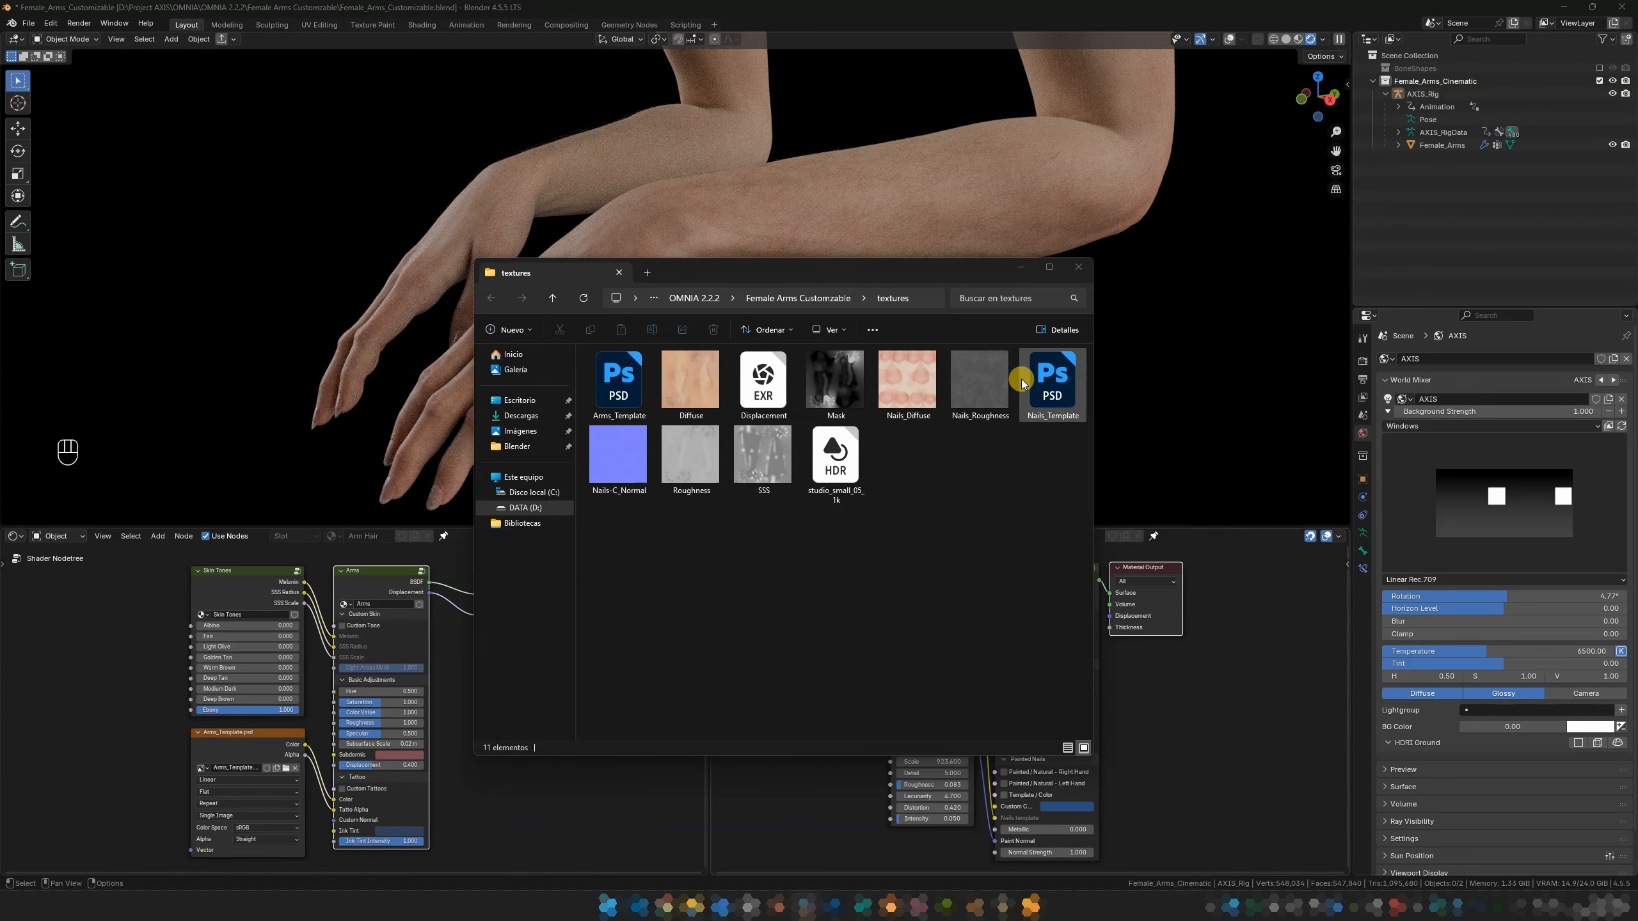
Look over the Arms_Template and Nails_Template PSD files in the textures folder, and check the parent Female Arms Customizable folder
left_click(631, 380)
left_click(1048, 396)
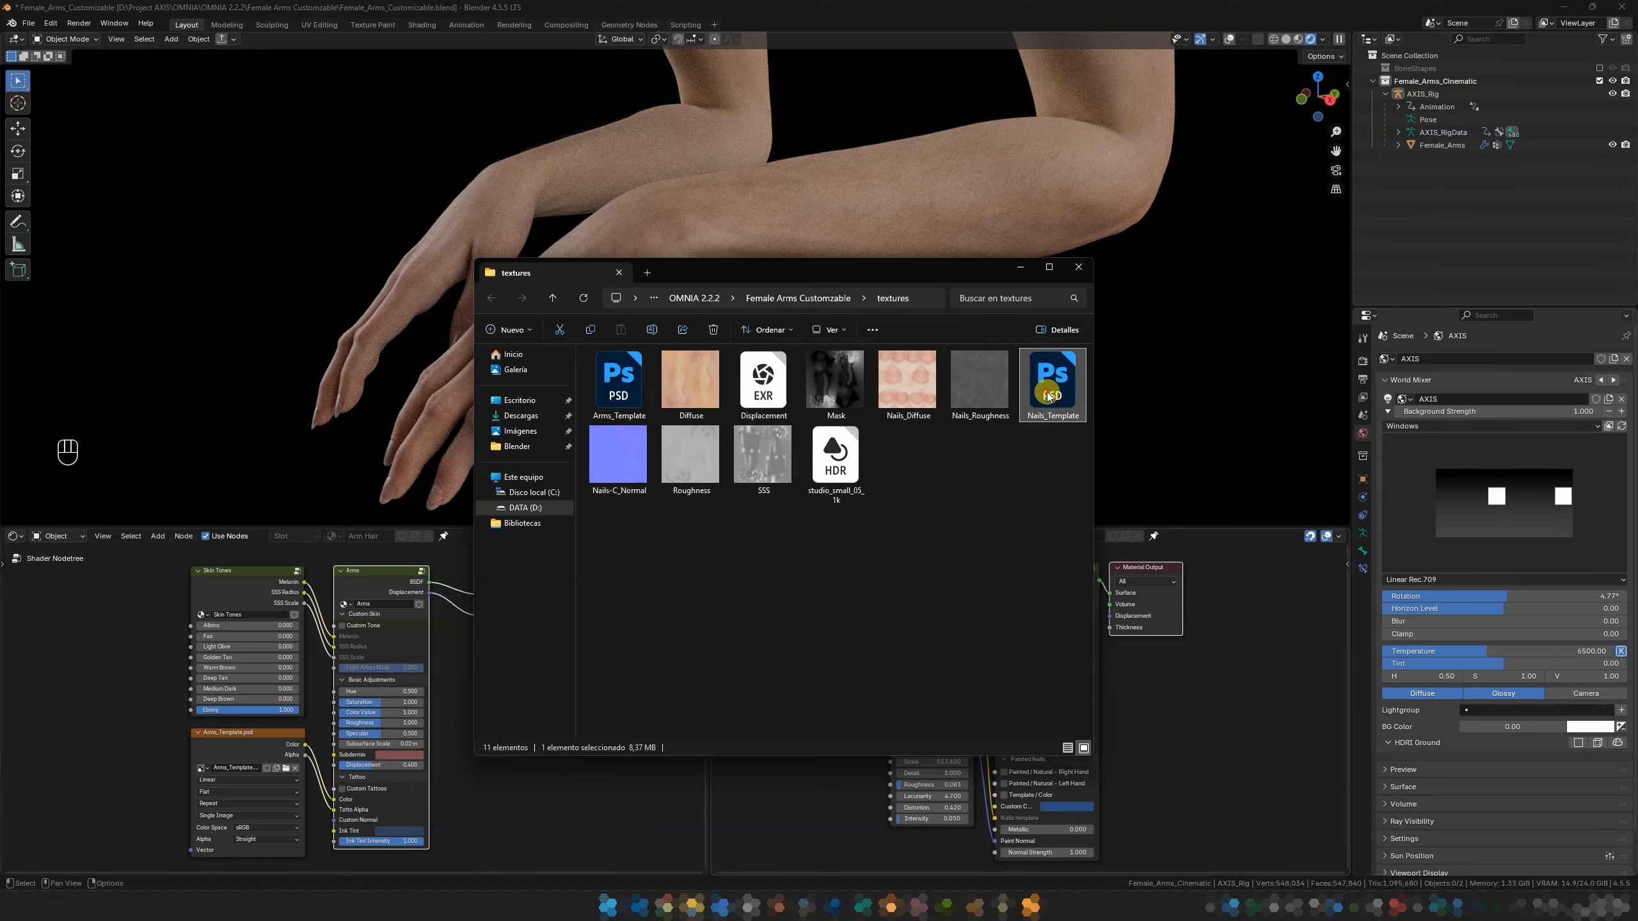
left_click(626, 402)
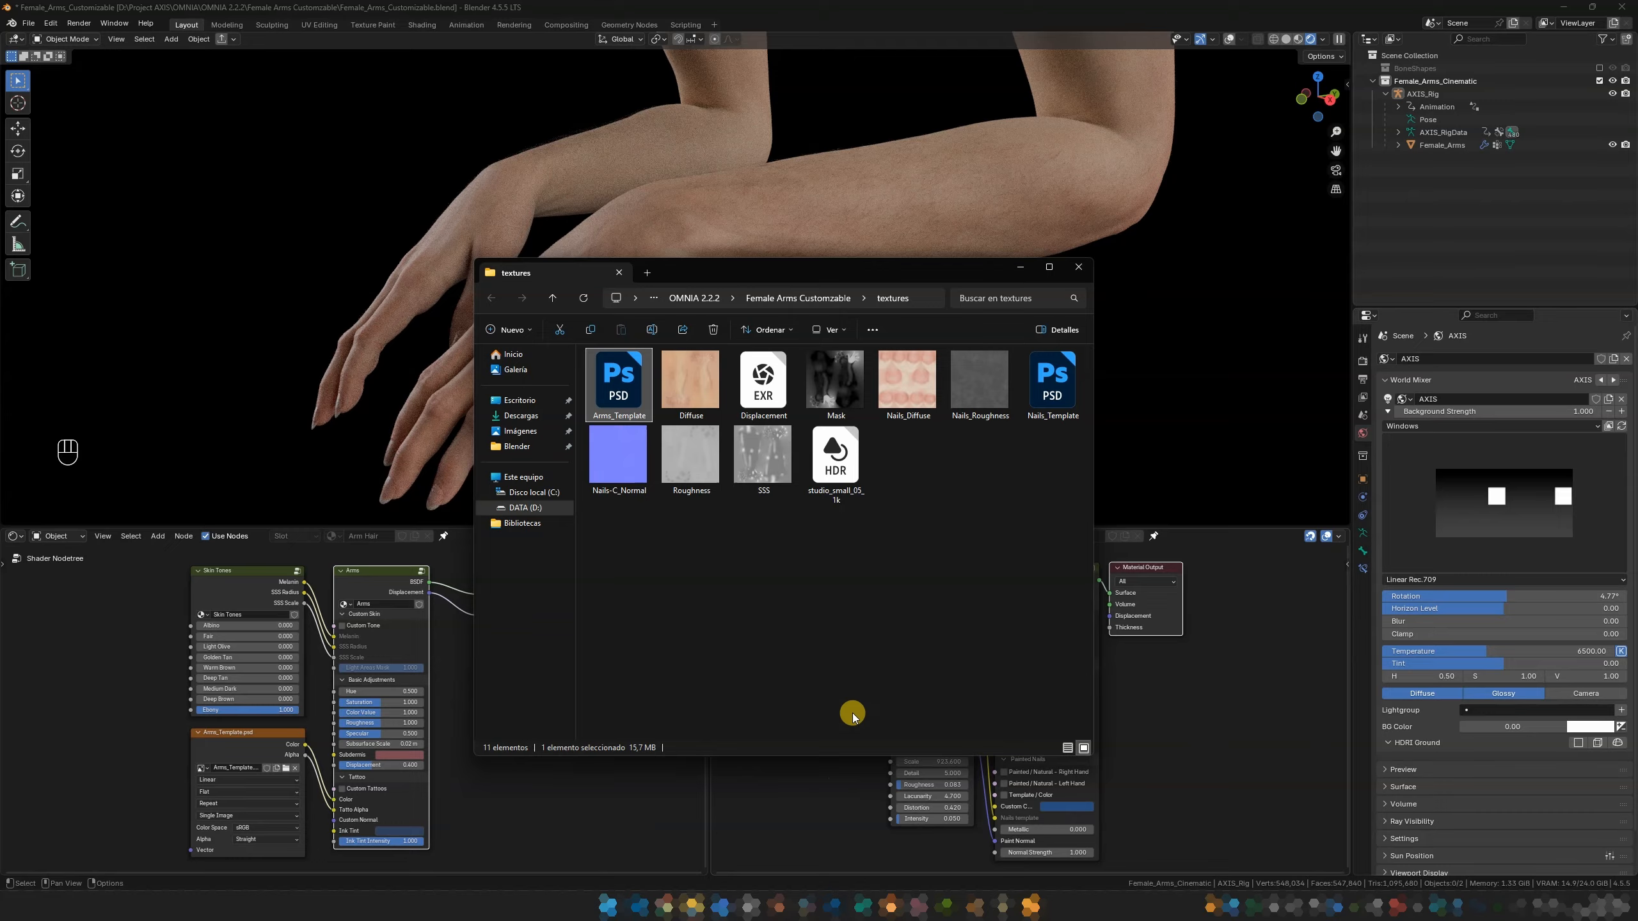
left_click_drag(629, 593, 651, 344)
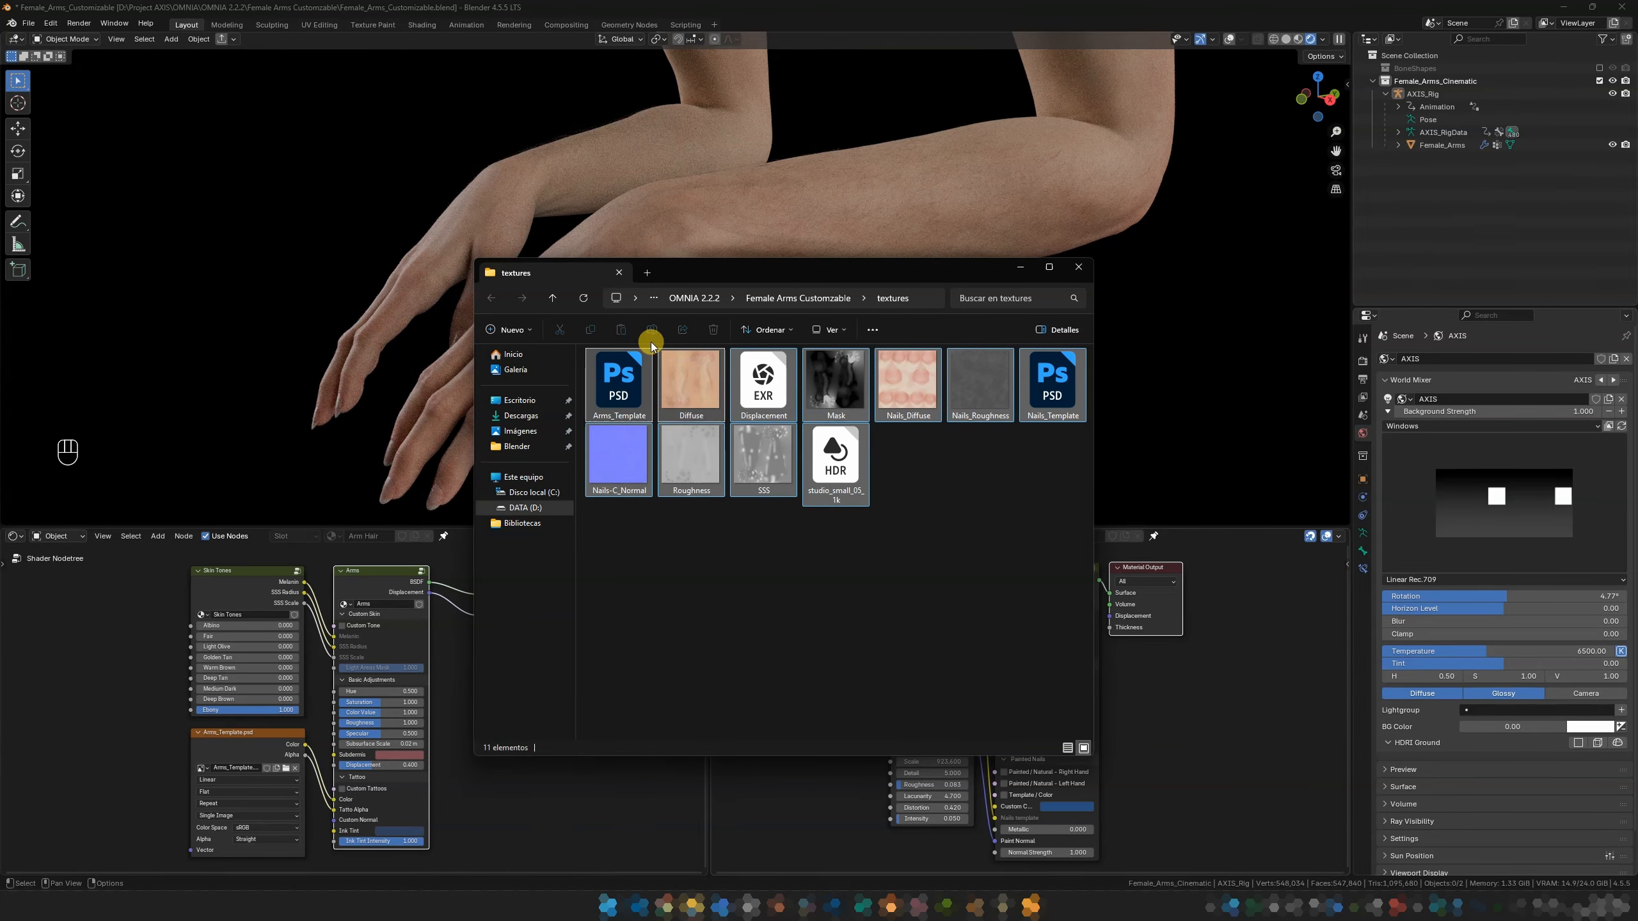
left_click(552, 297)
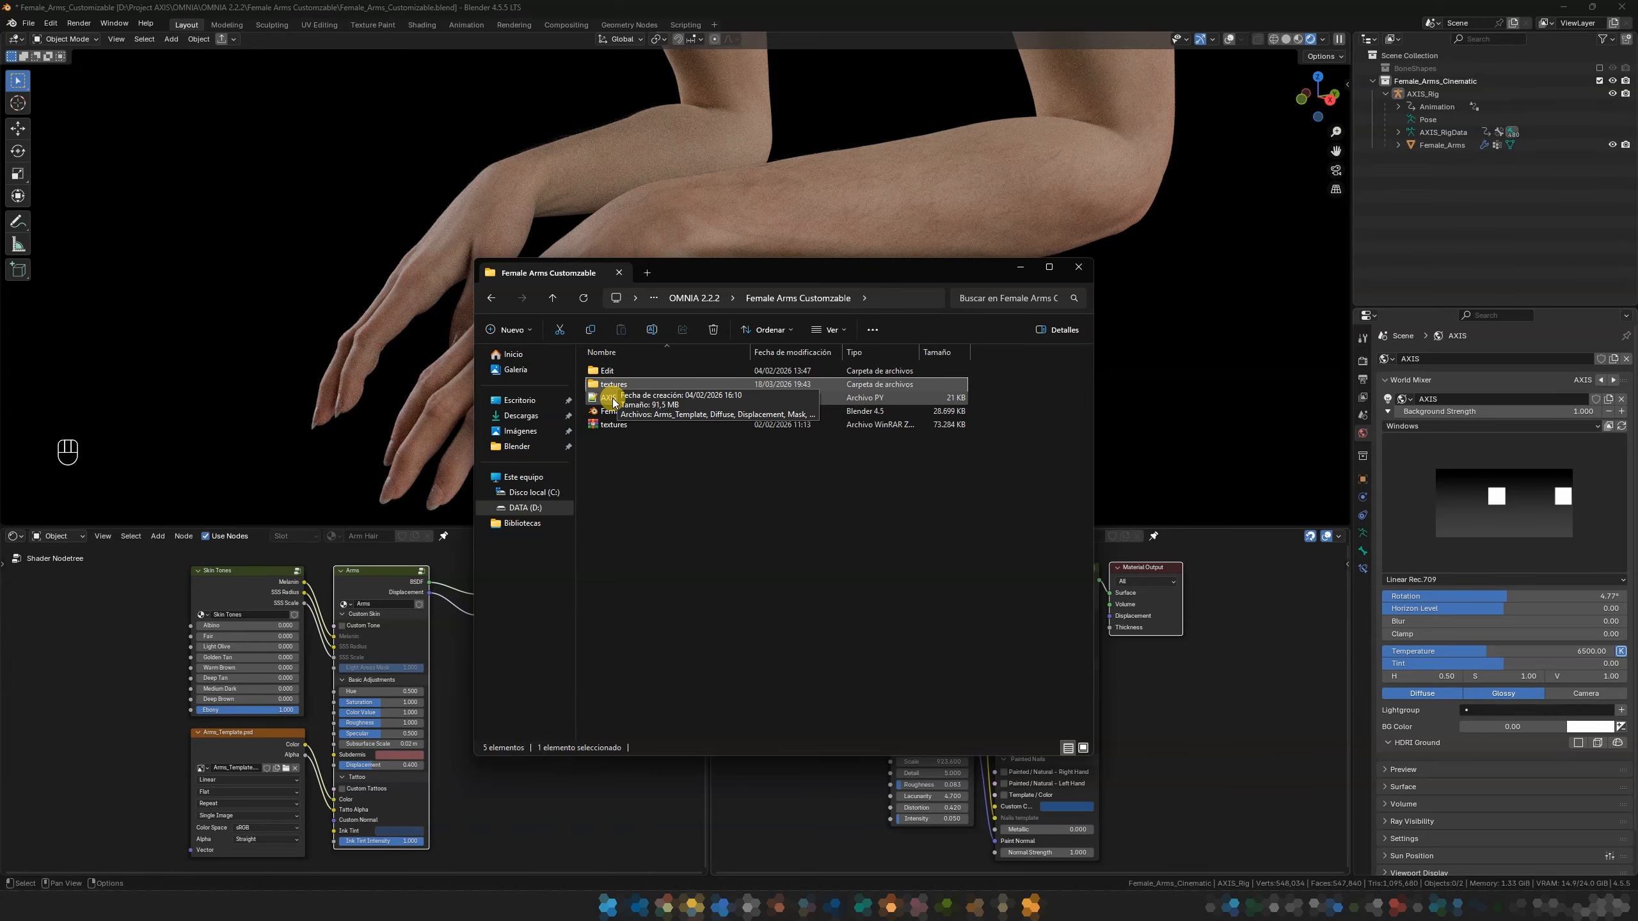
left_click(652, 454)
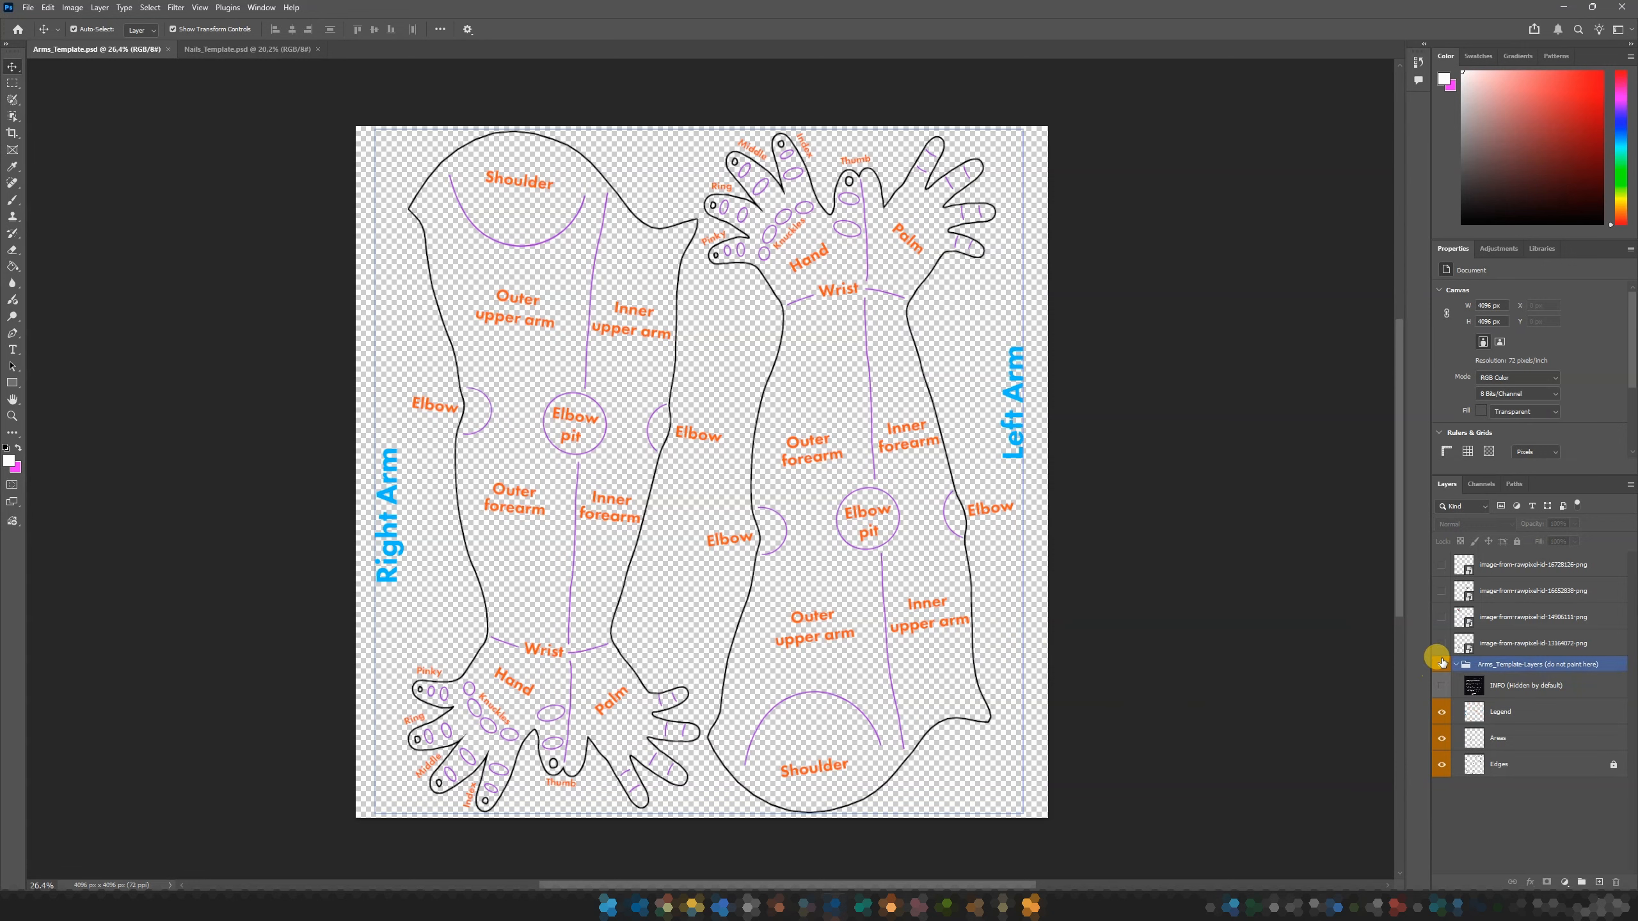
Toggle the Legend, Areas and Edges layers and the whole Arms_Template-Layers group off and on to inspect the template guides
left_click(1440, 713)
left_click(1440, 714)
left_click(1440, 739)
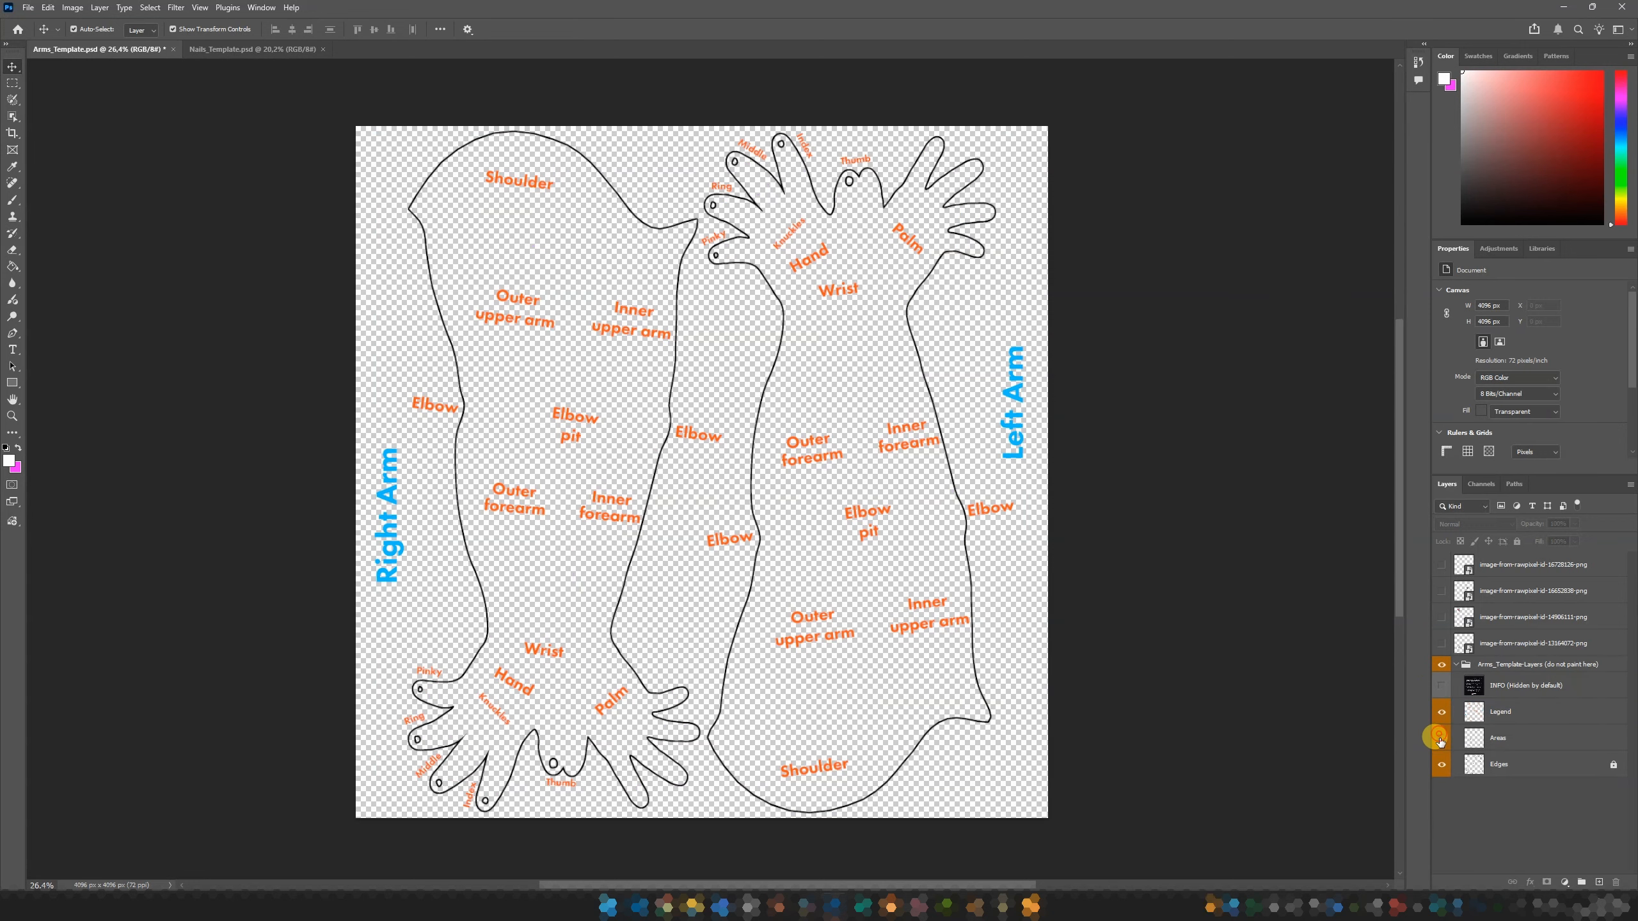
left_click(1440, 739)
left_click(1442, 768)
left_click(1442, 768)
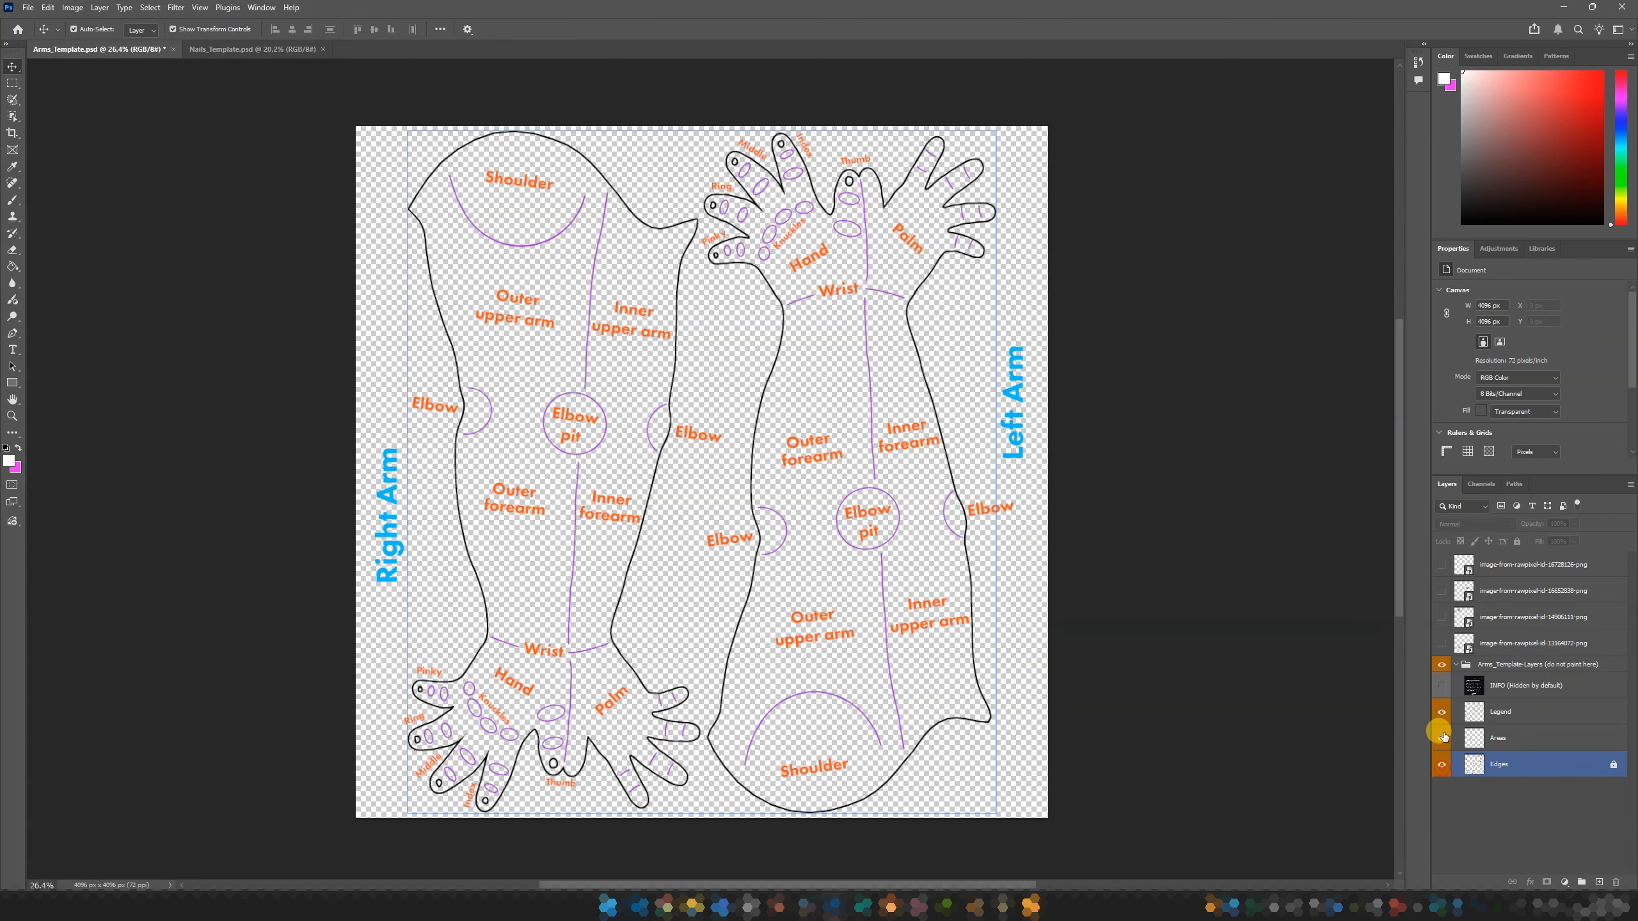
left_click(1444, 665)
left_click(1442, 667)
left_click(1442, 667)
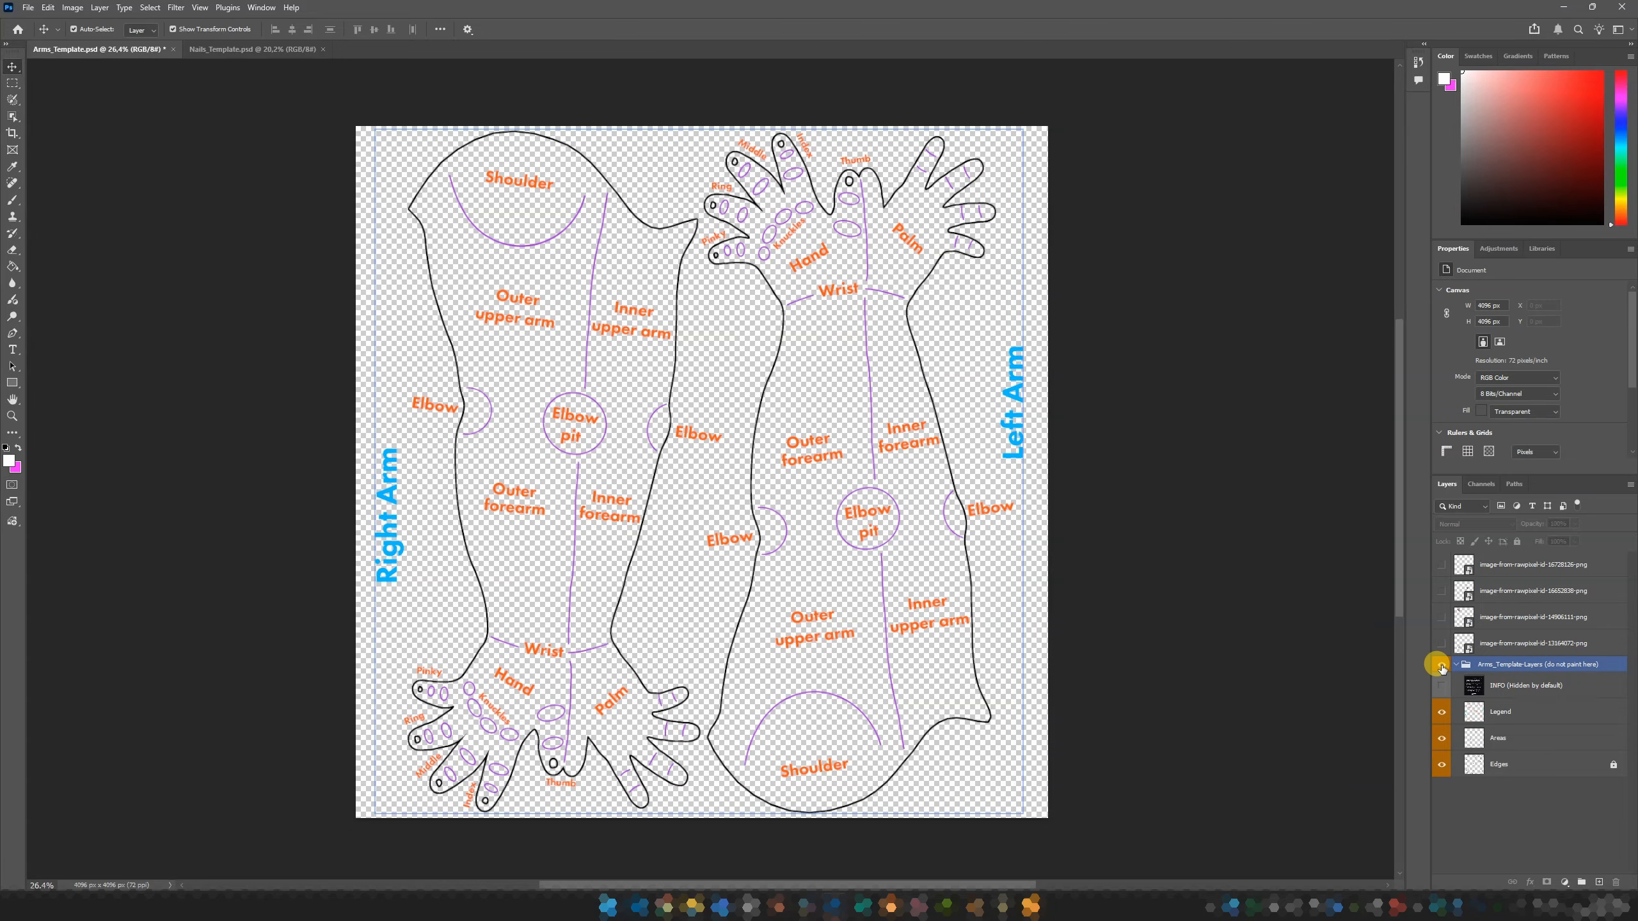
left_click(1160, 682)
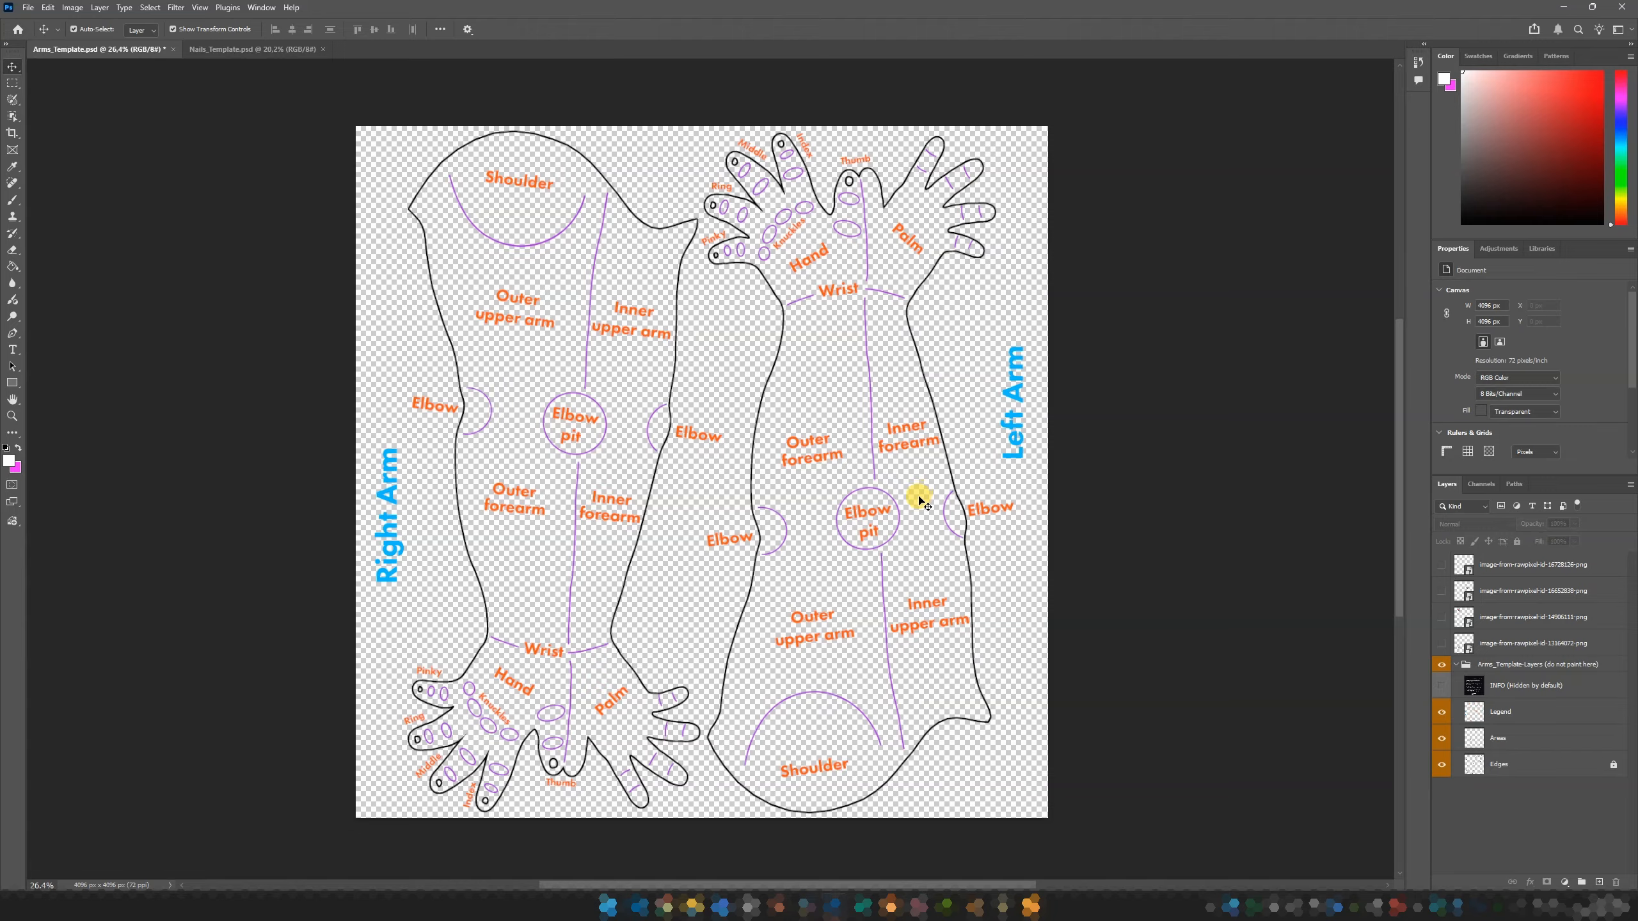
Make the four tattoo image layers above the Arms_Template-Layers group visible
left_click(1442, 643)
left_click(1441, 616)
left_click(1442, 591)
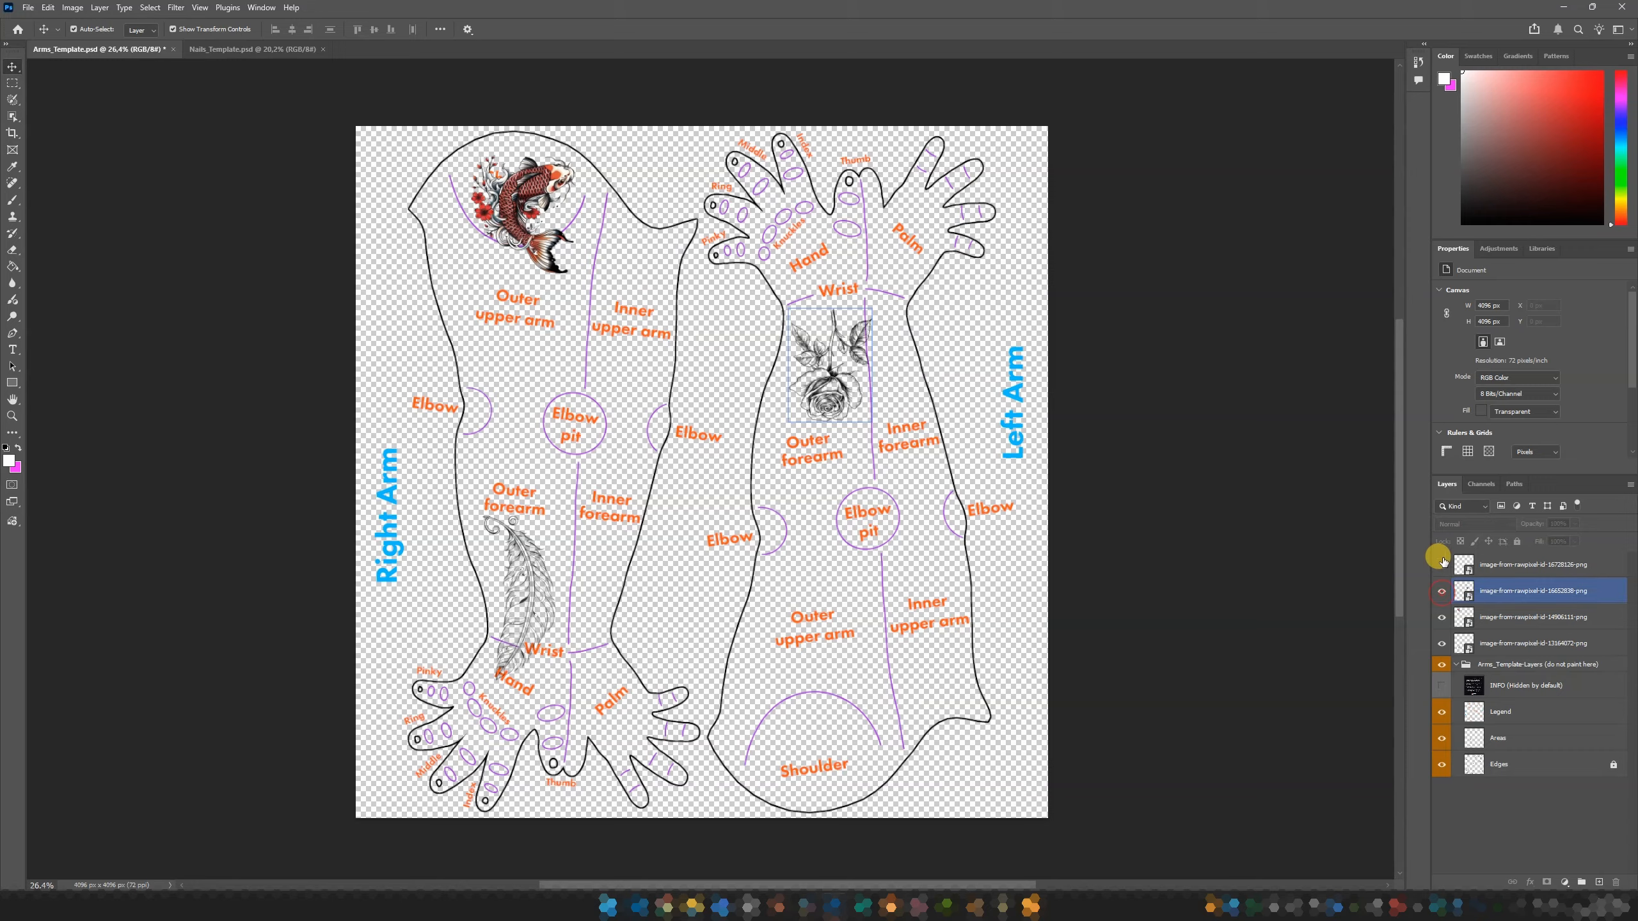
left_click(1442, 565)
left_click(1489, 643)
left_click(1492, 565)
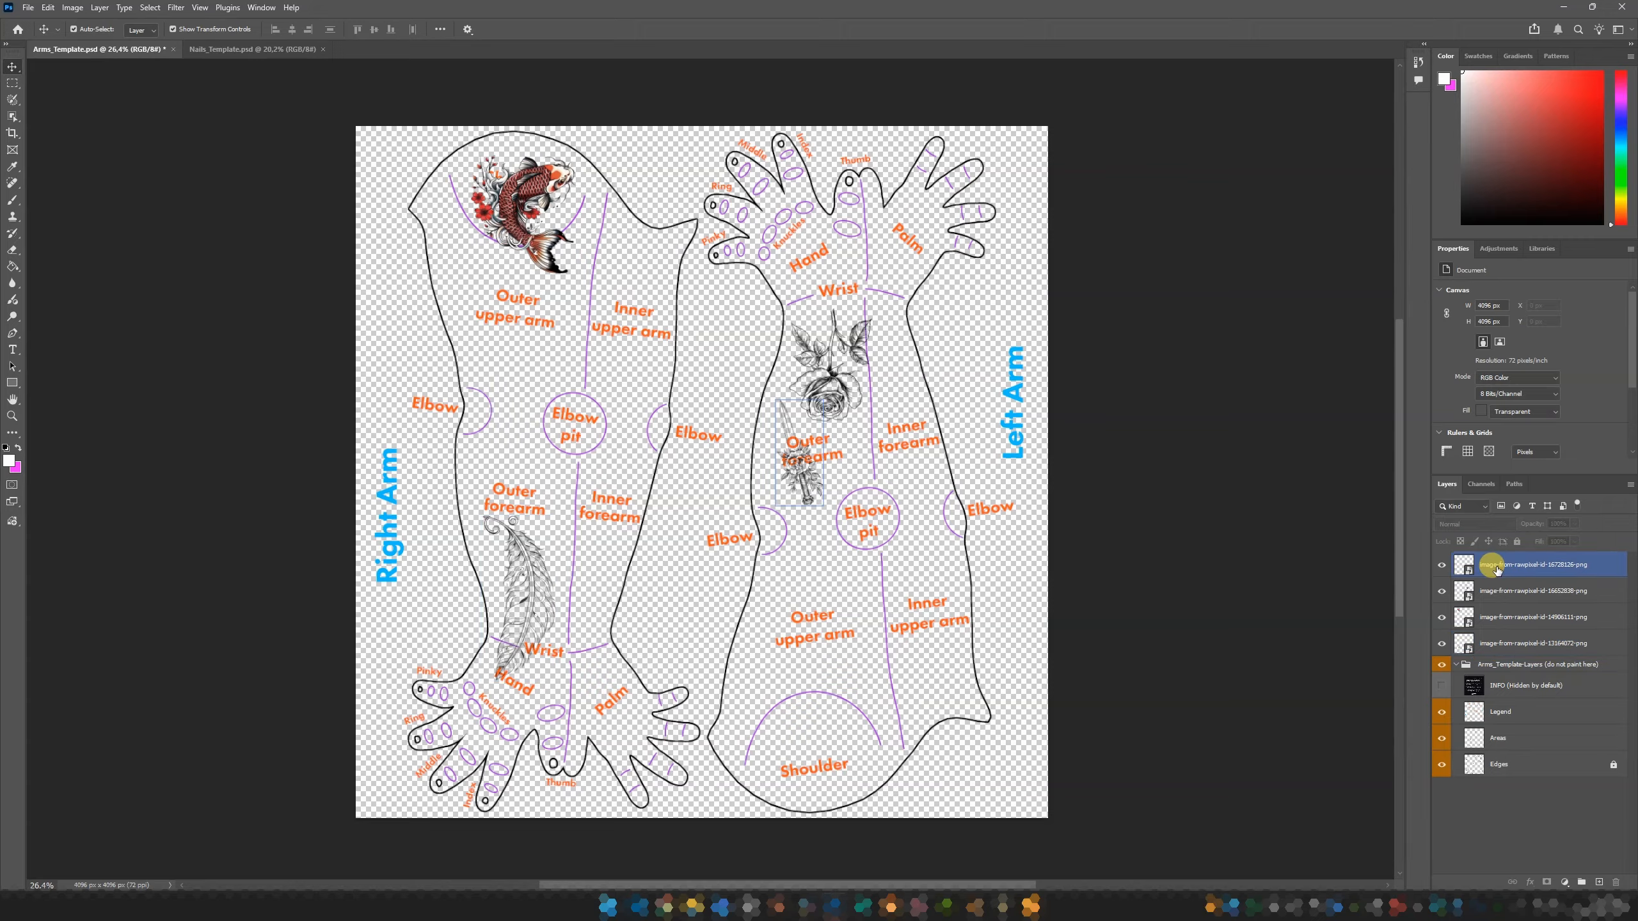
left_click(1479, 645)
left_click(1476, 665)
left_click(1459, 613)
left_click(1501, 562)
left_click(1492, 617)
left_click(1476, 643)
left_click(1451, 666)
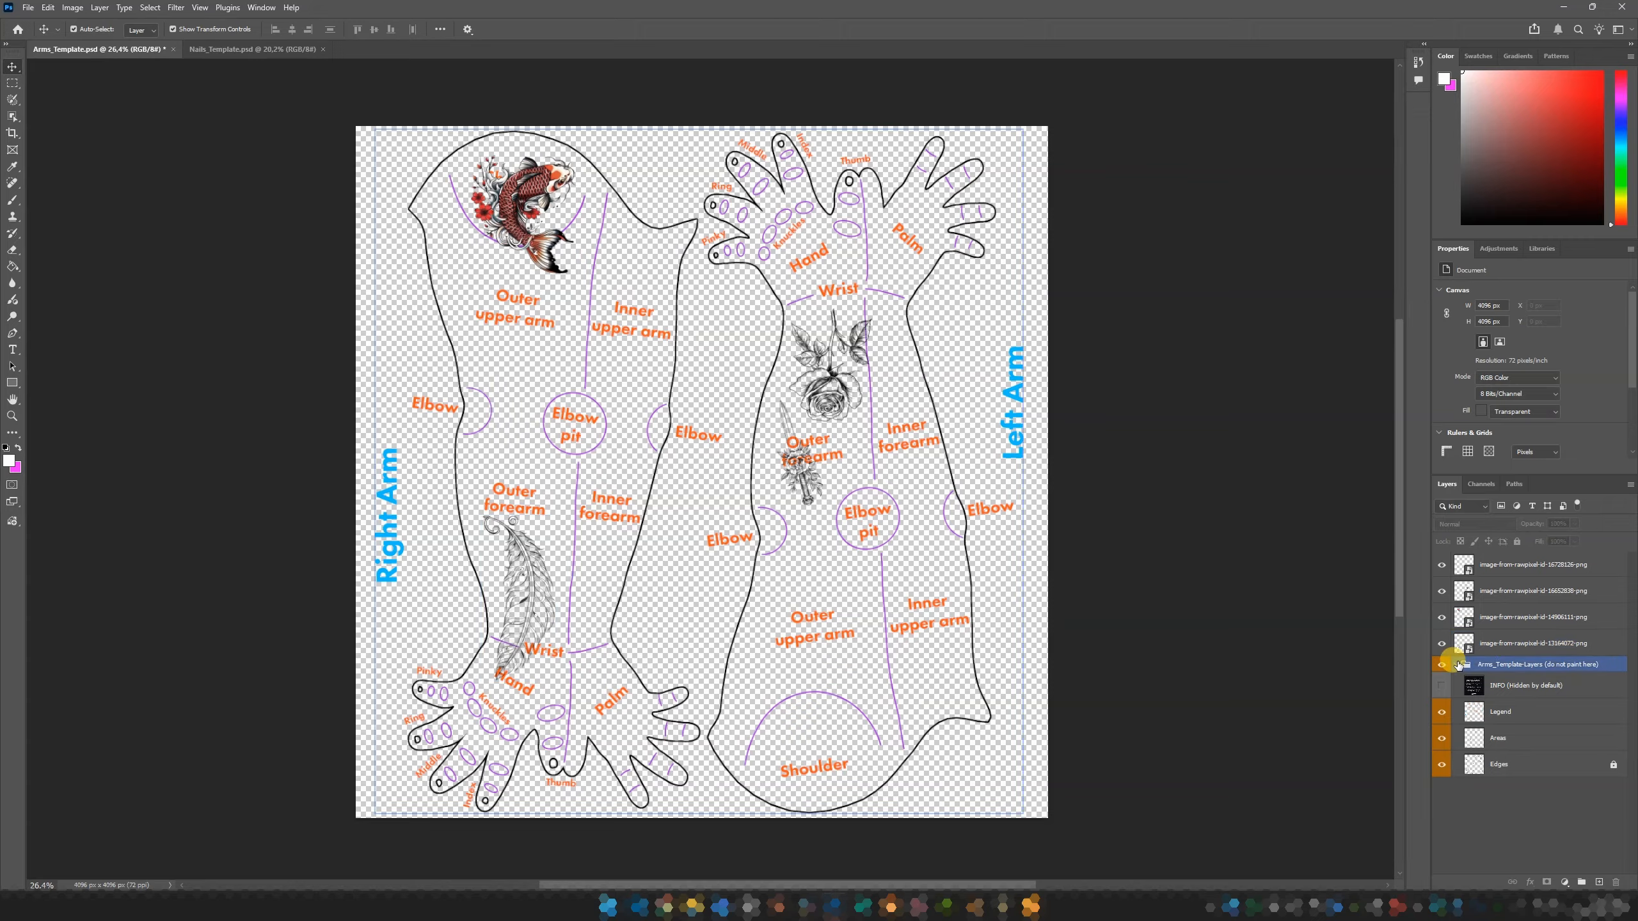
Hide the Arms_Template-Layers group so only the tattoo images show, and save Arms_Template.psd
left_click(1443, 666)
left_click(1444, 668)
left_click(1443, 666)
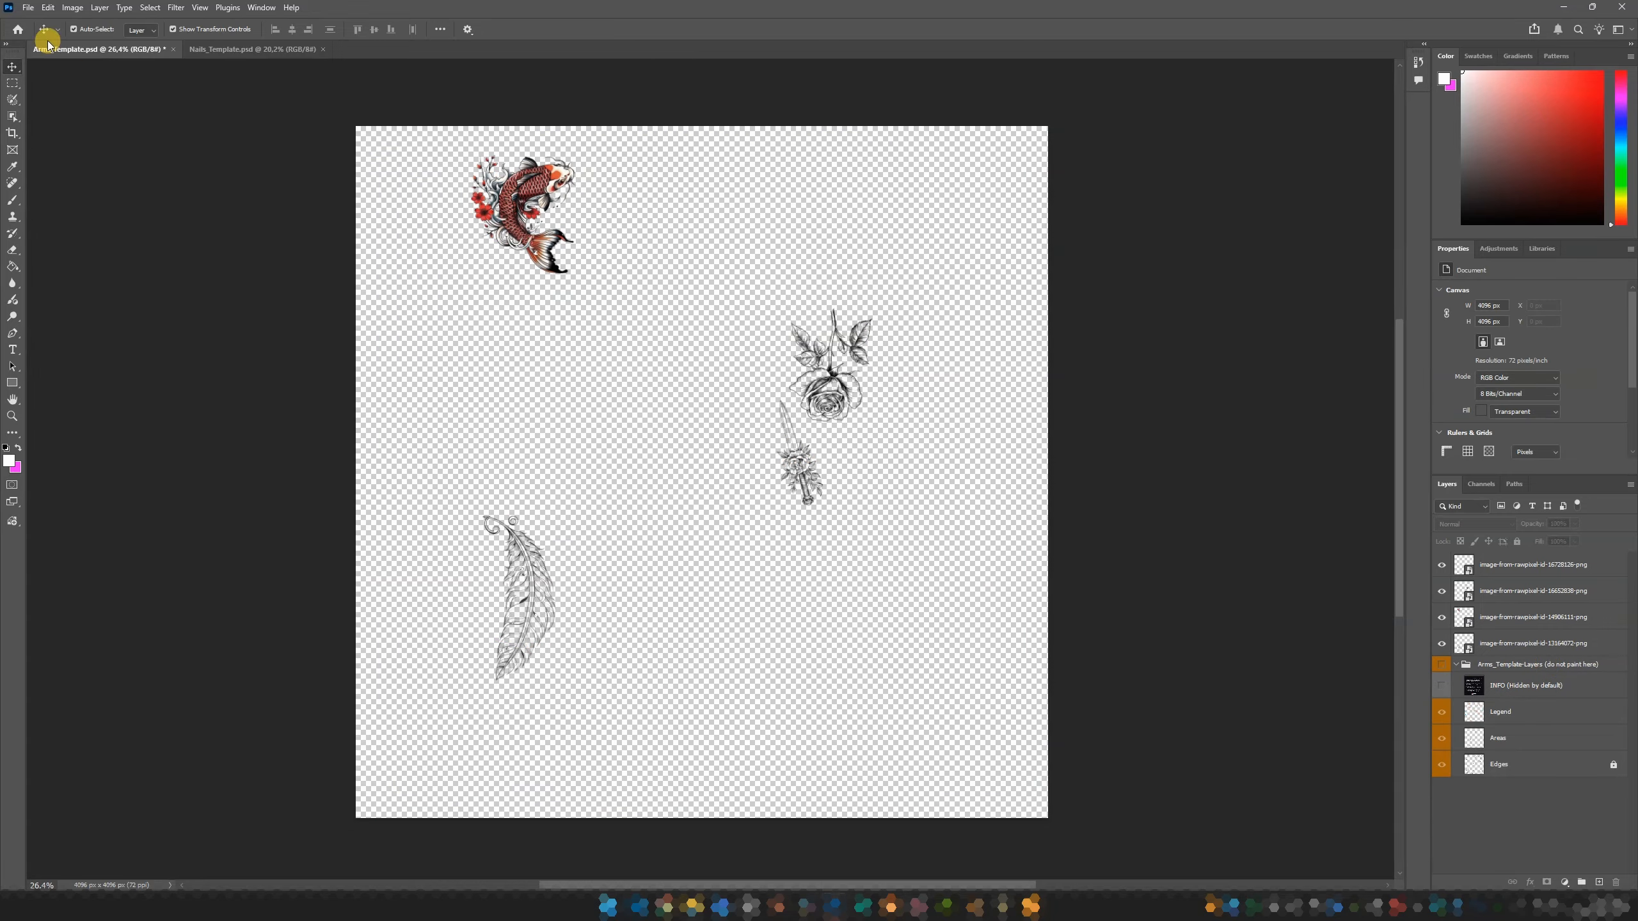
left_click(28, 8)
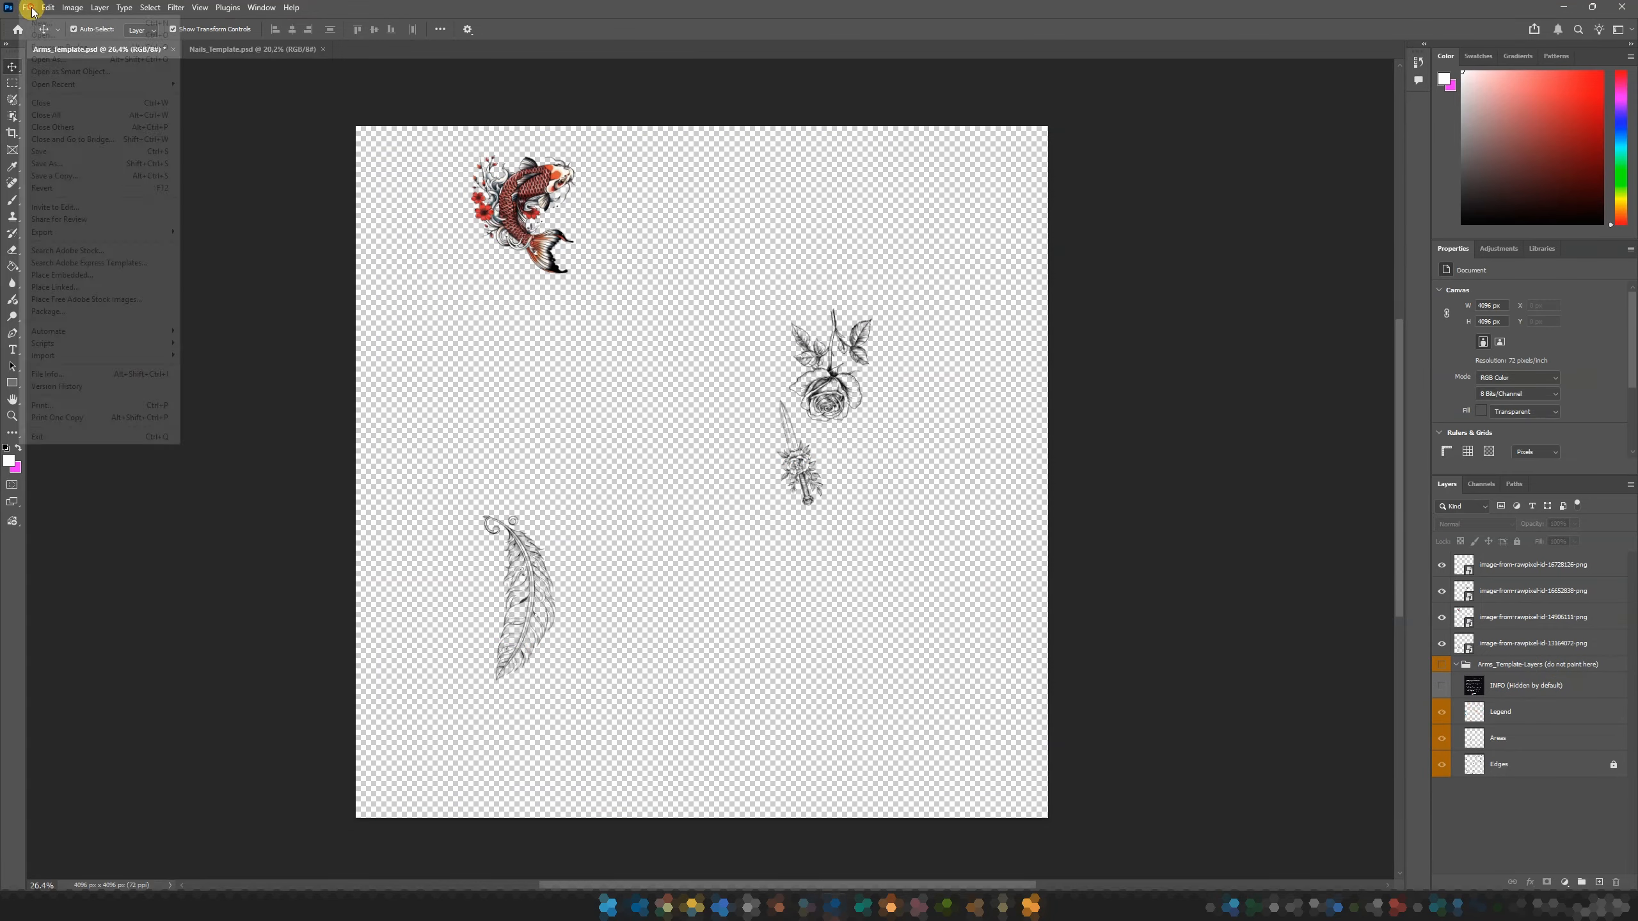
left_click(91, 156)
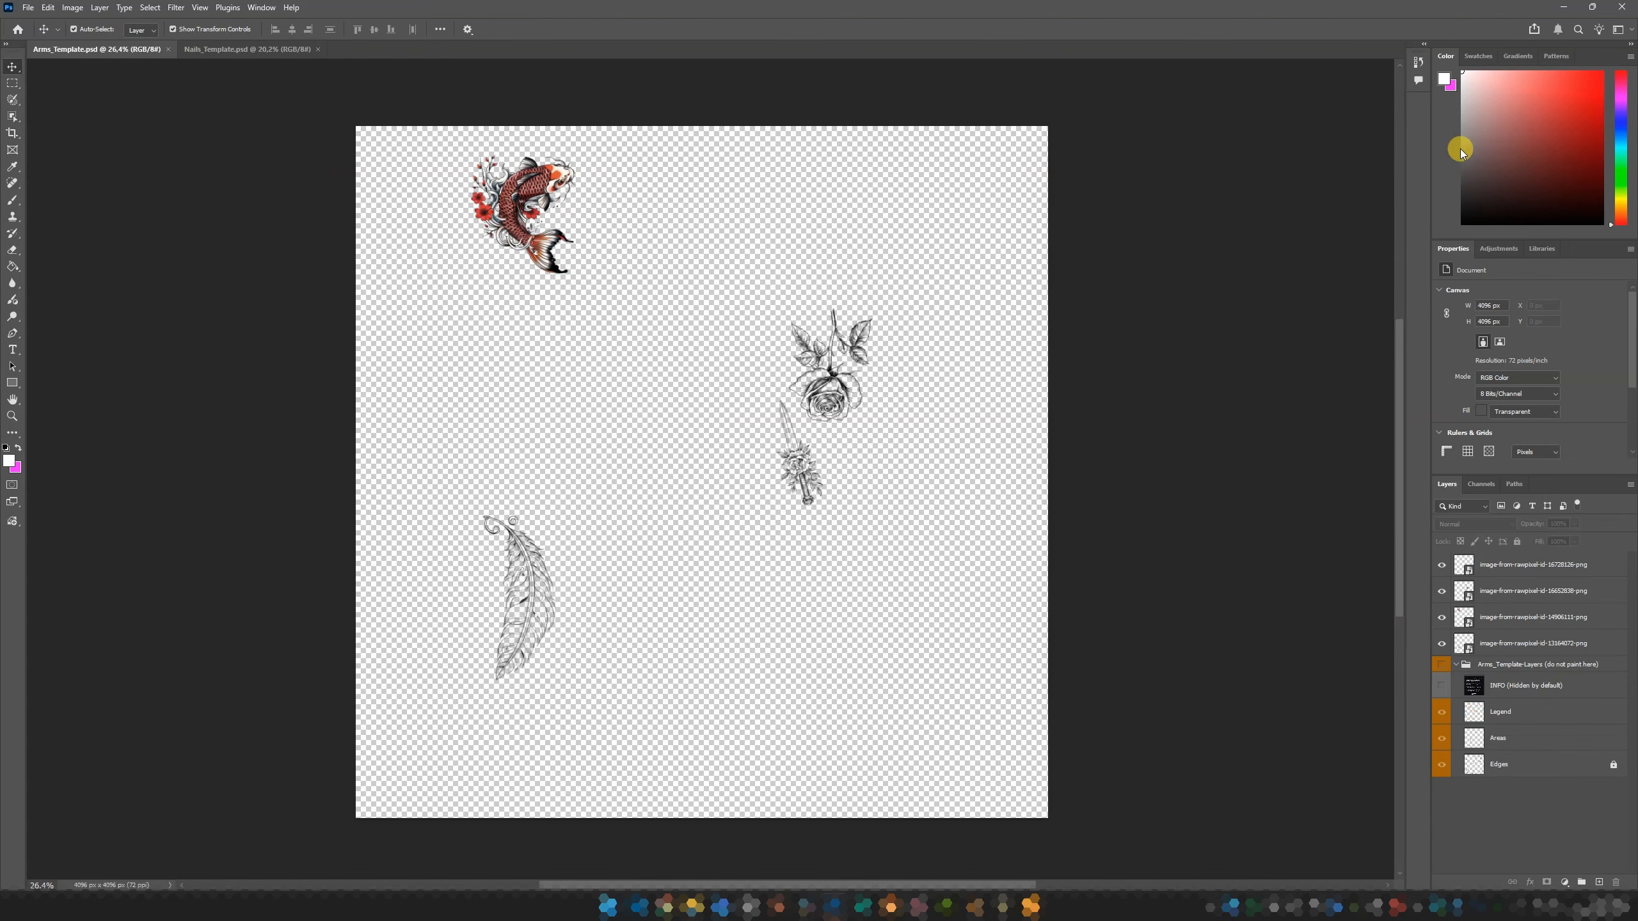
Switch back to Blender, minimizing both Photoshop and the textures folder window
left_click(1563, 8)
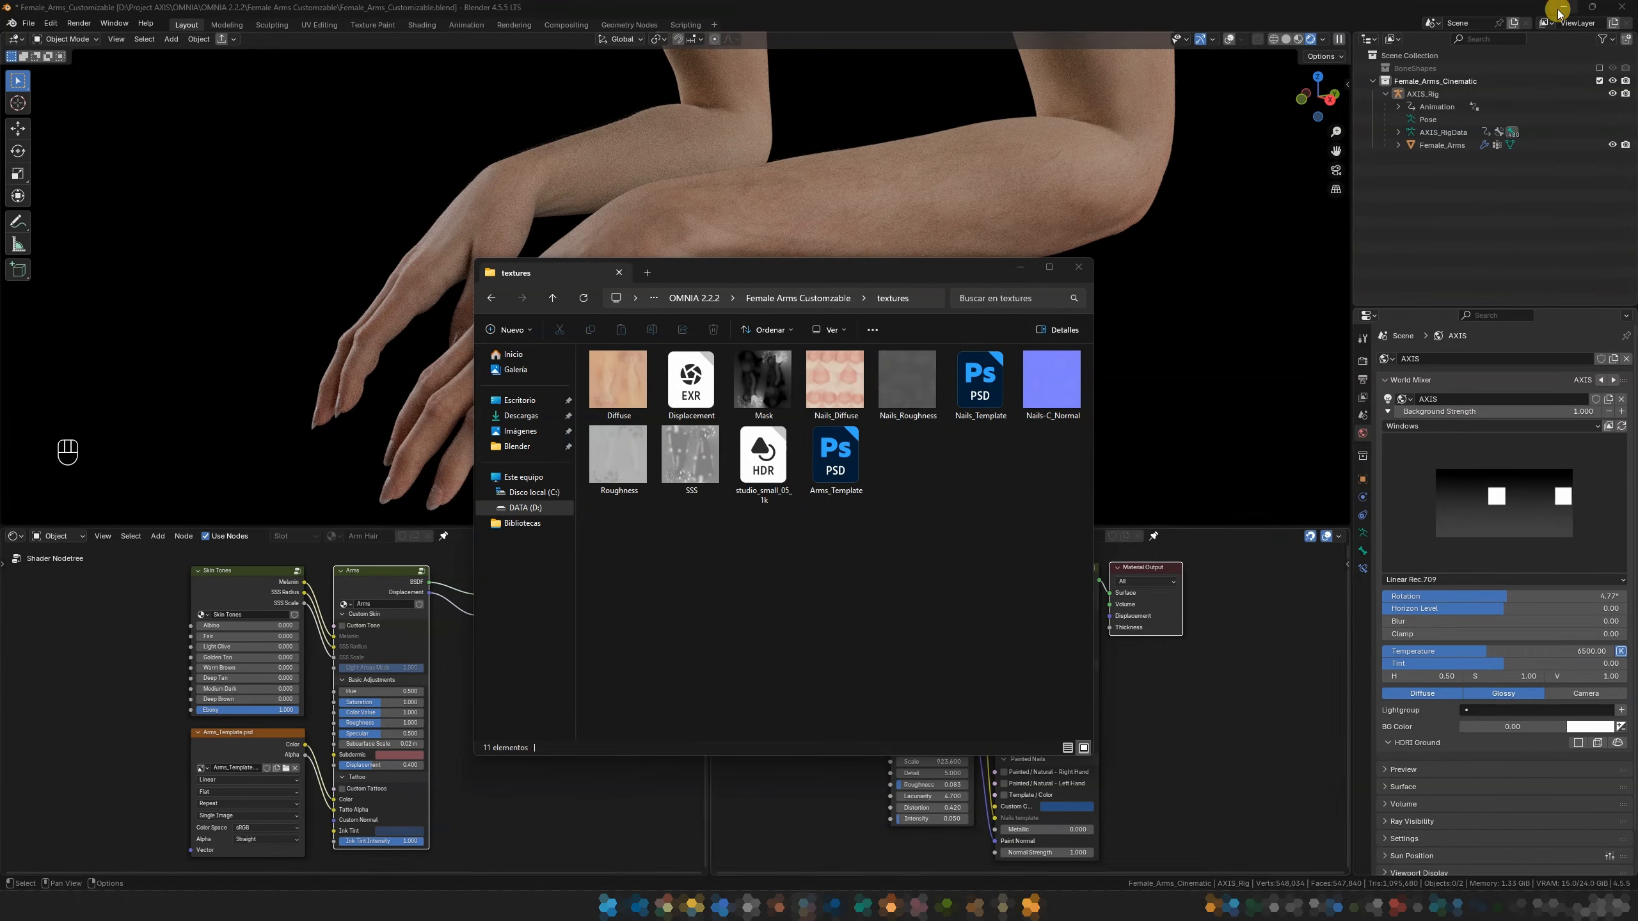
left_click(1028, 282)
left_click(1027, 270)
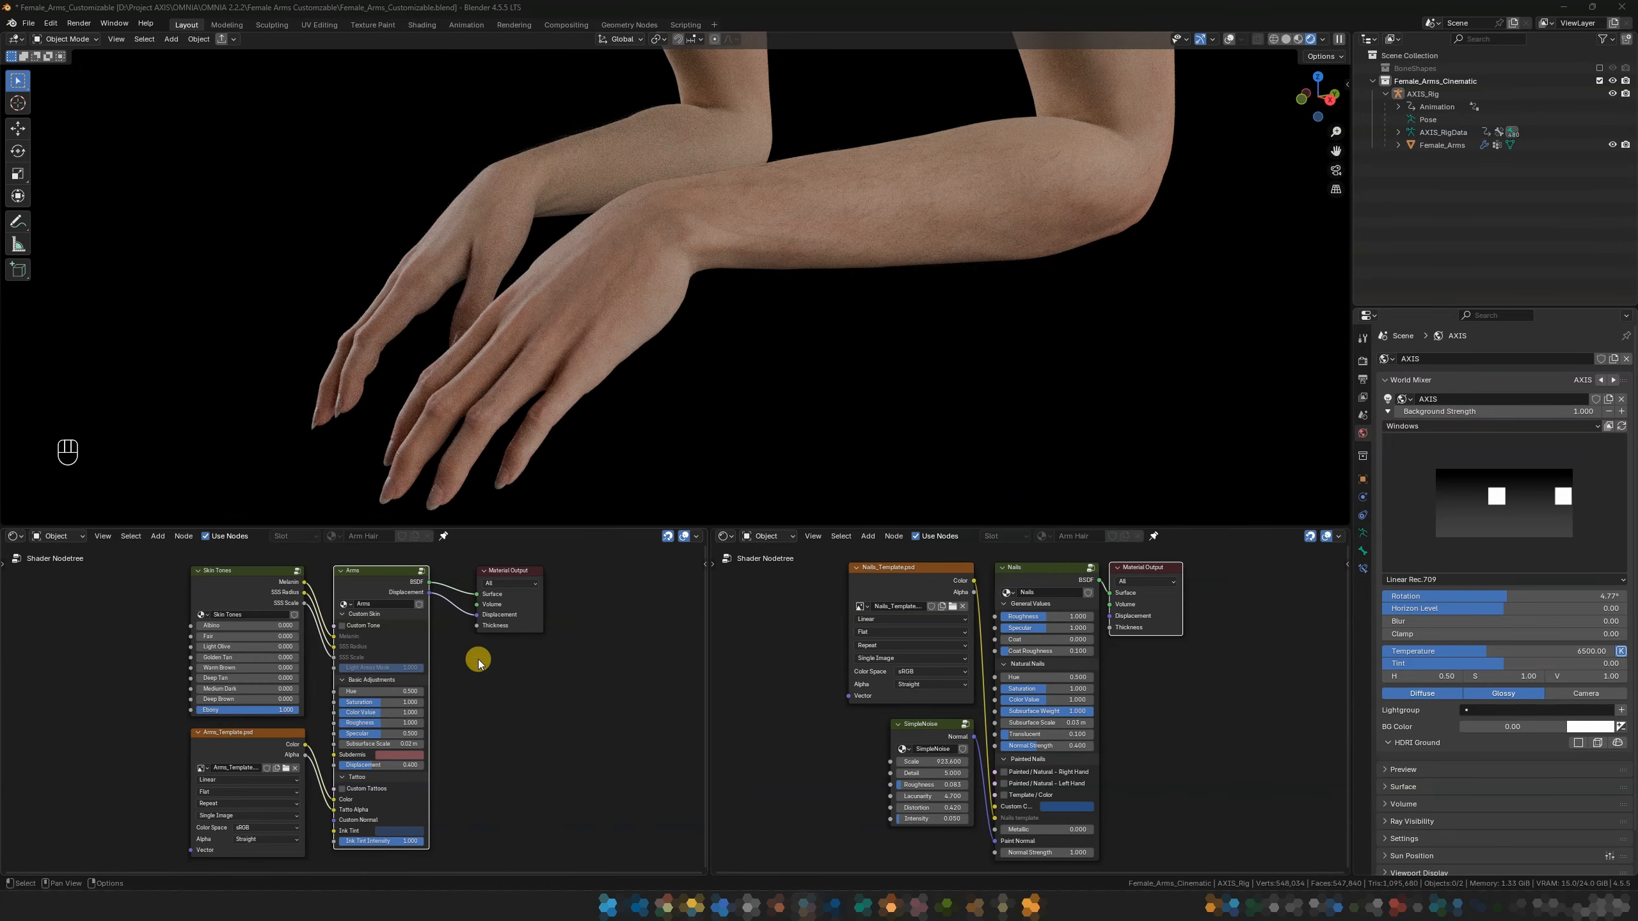
Select the Female_Arms mesh, show its Arms material, and enable Custom Tattoos in the Arms node
middle_click_drag(479, 706, 515, 680)
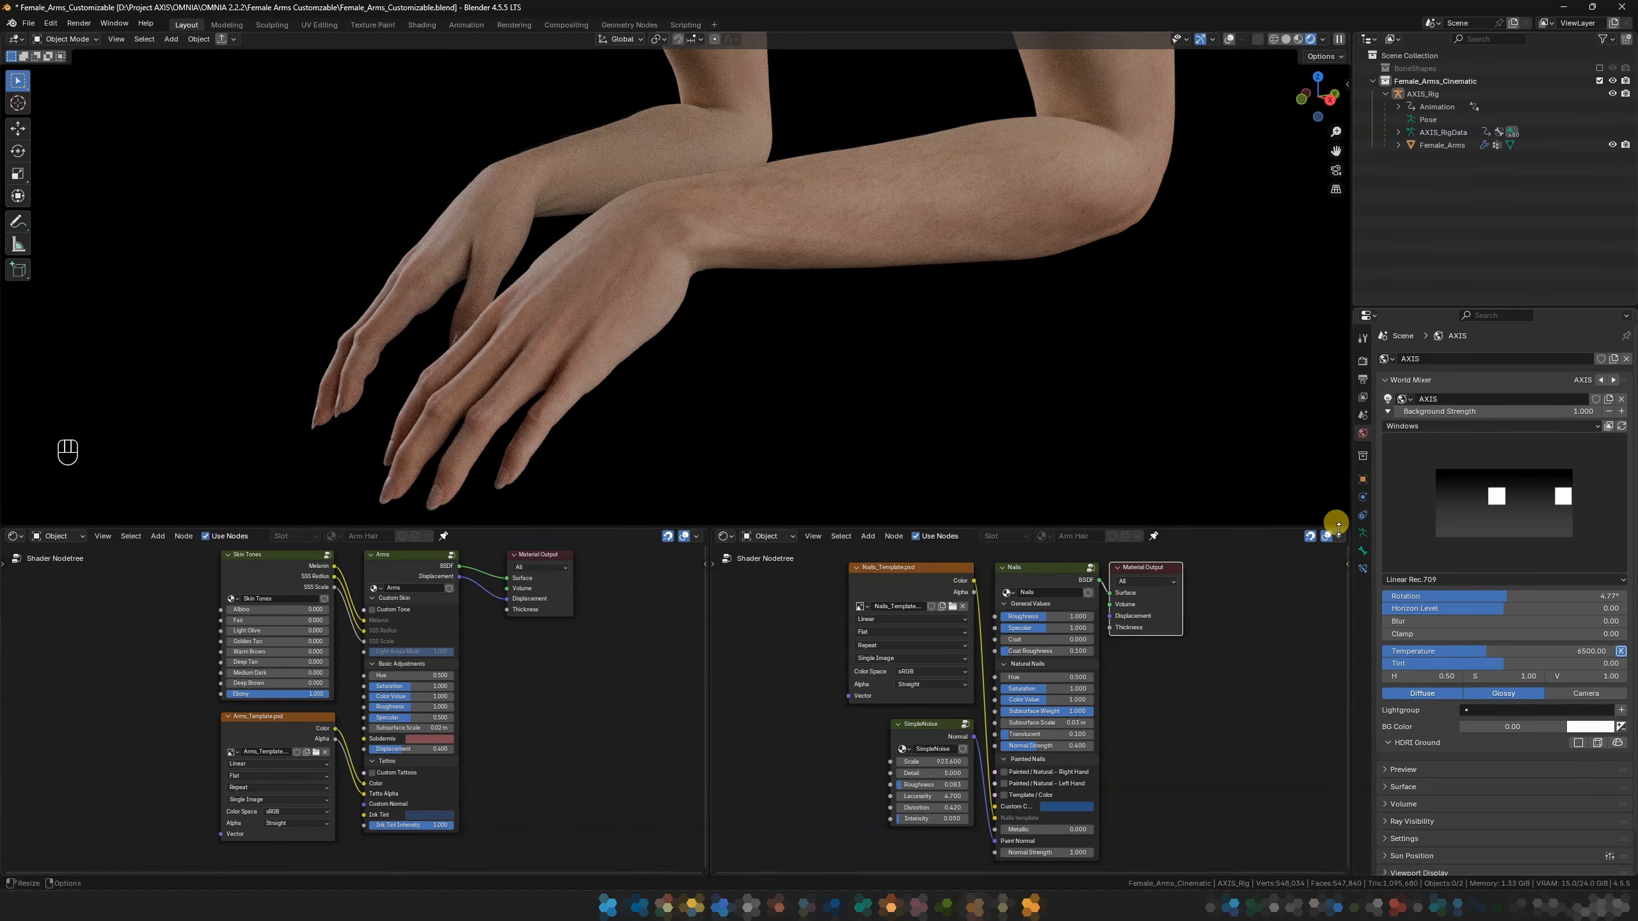
left_click(944, 226)
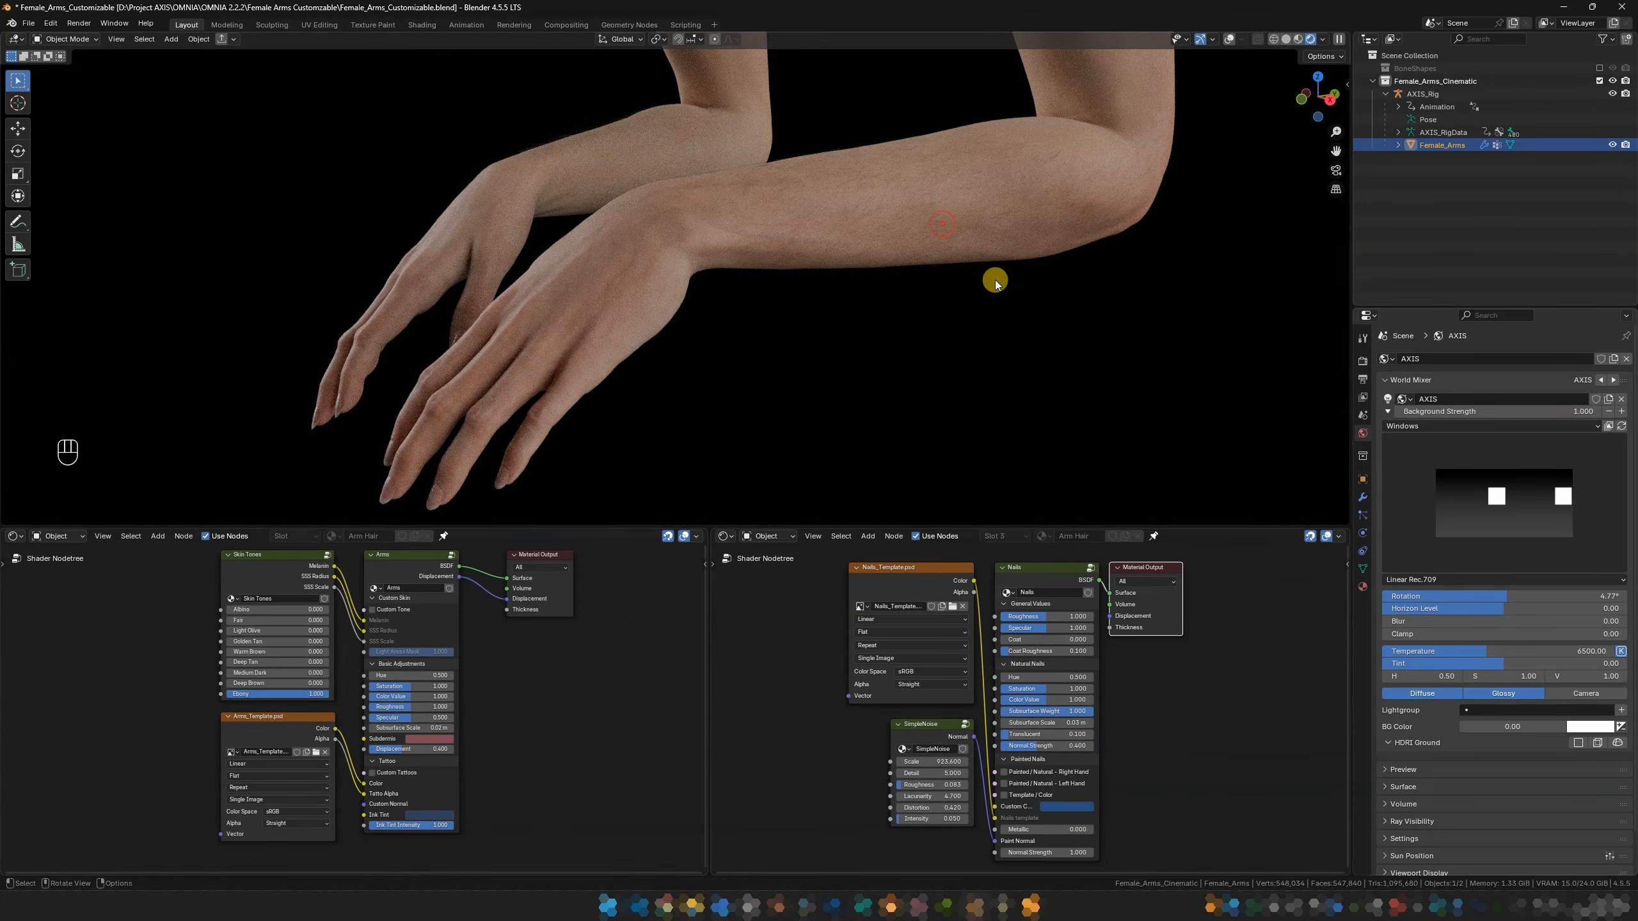
left_click(1362, 585)
left_click(1422, 362)
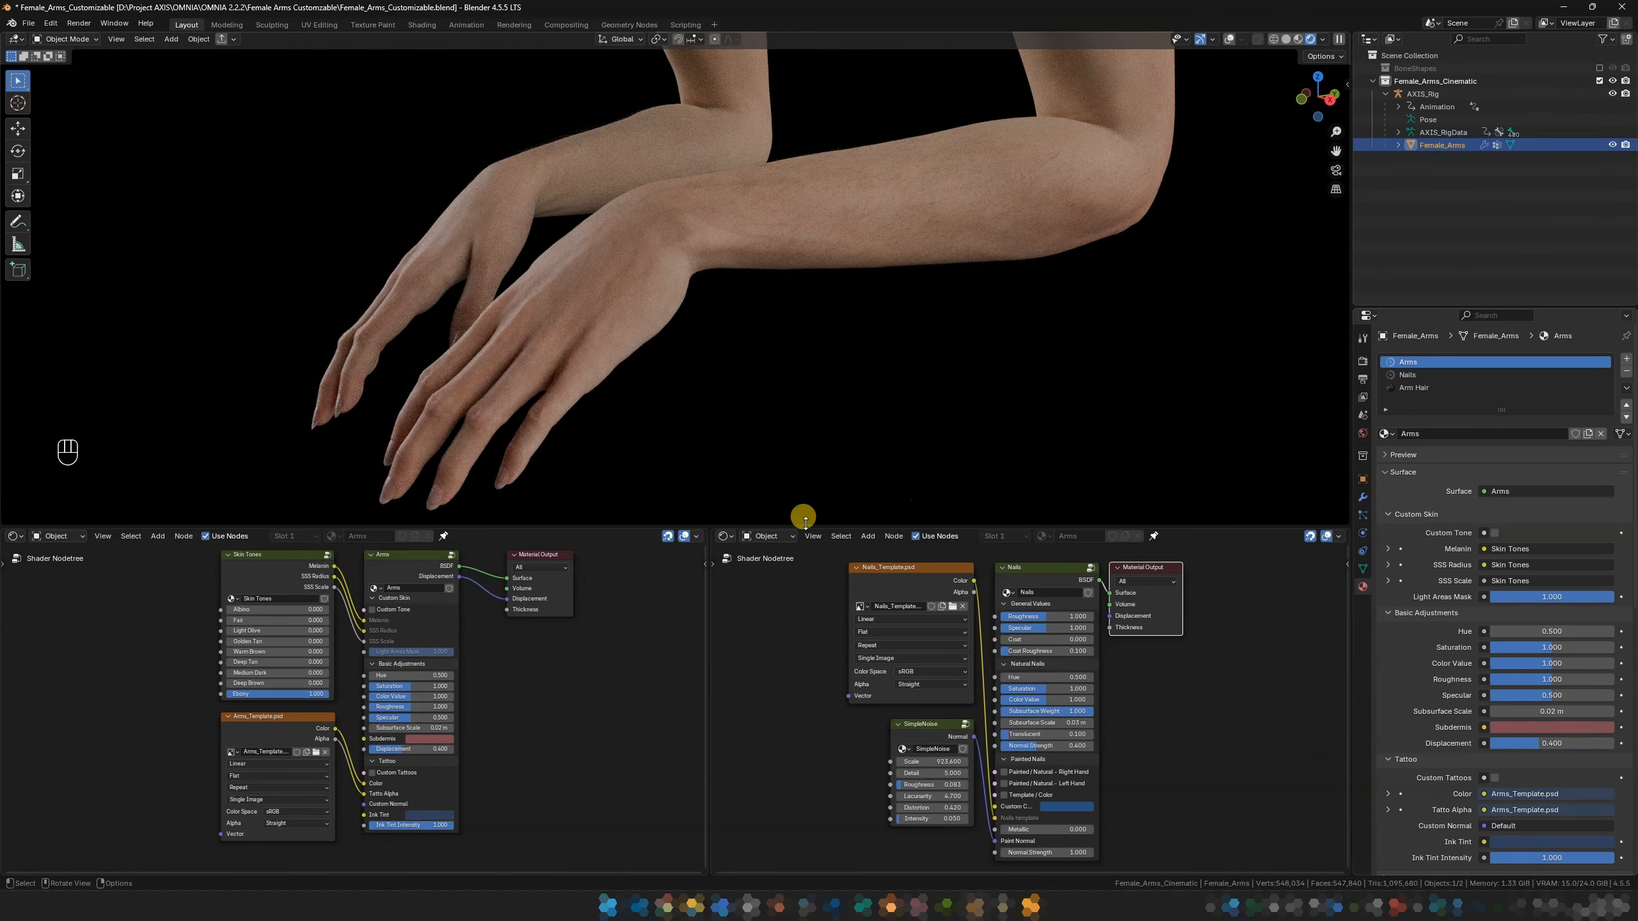
left_click(372, 772)
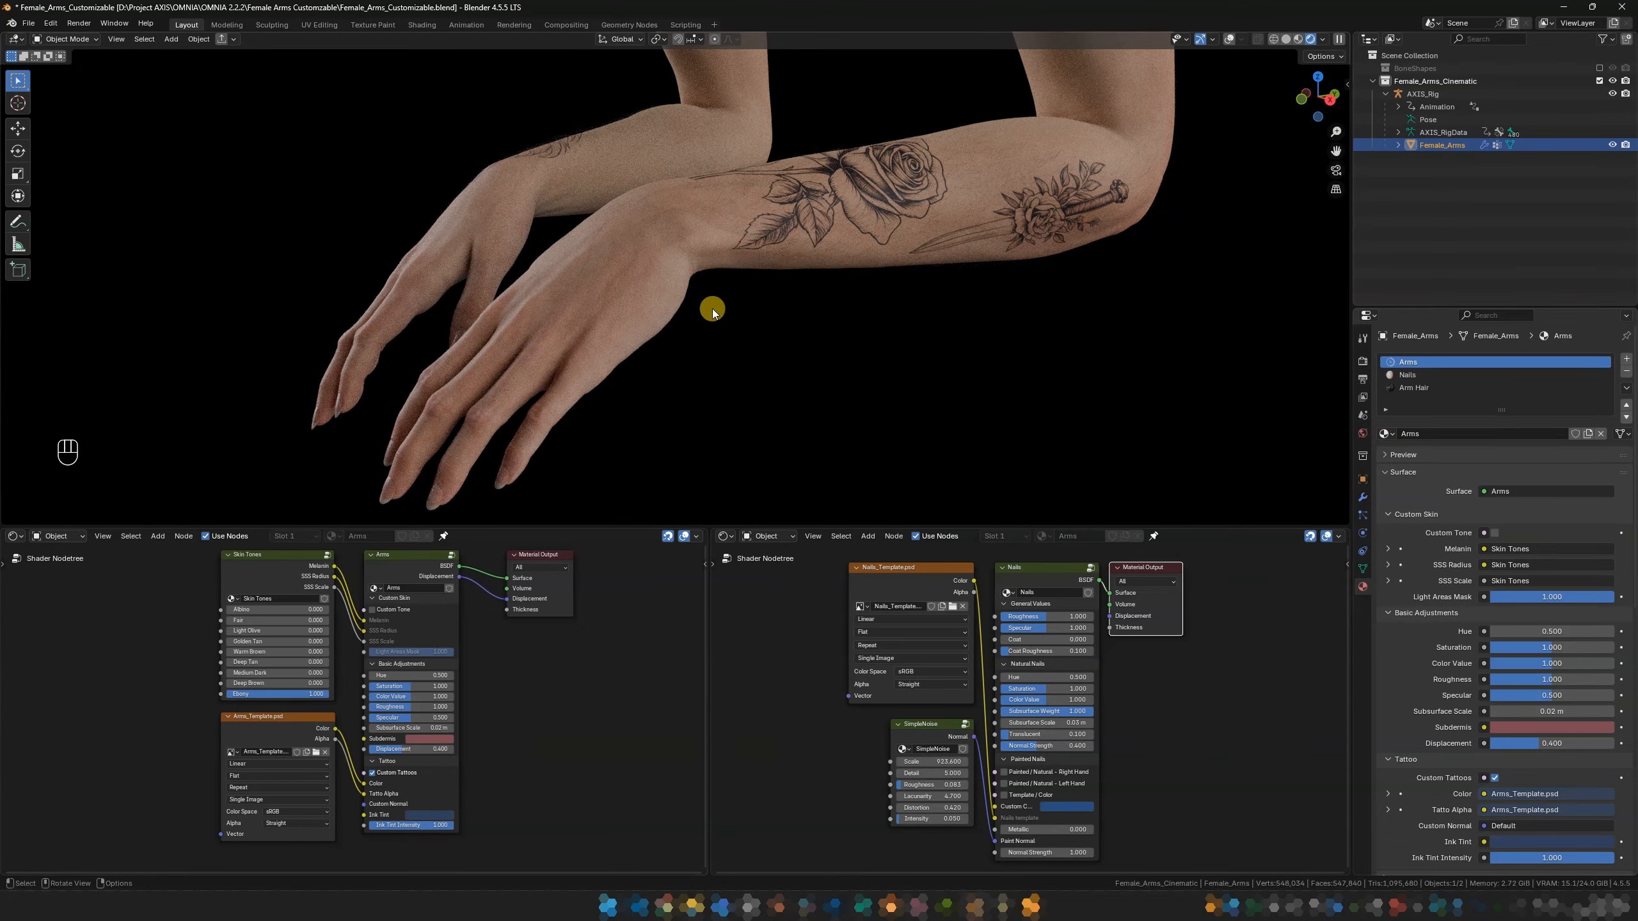
Inspect the forearm tattoos up close, switching the viewport to Solid shading and back to Rendered
middle_click_drag(712, 307, 703, 356, "ctrl")
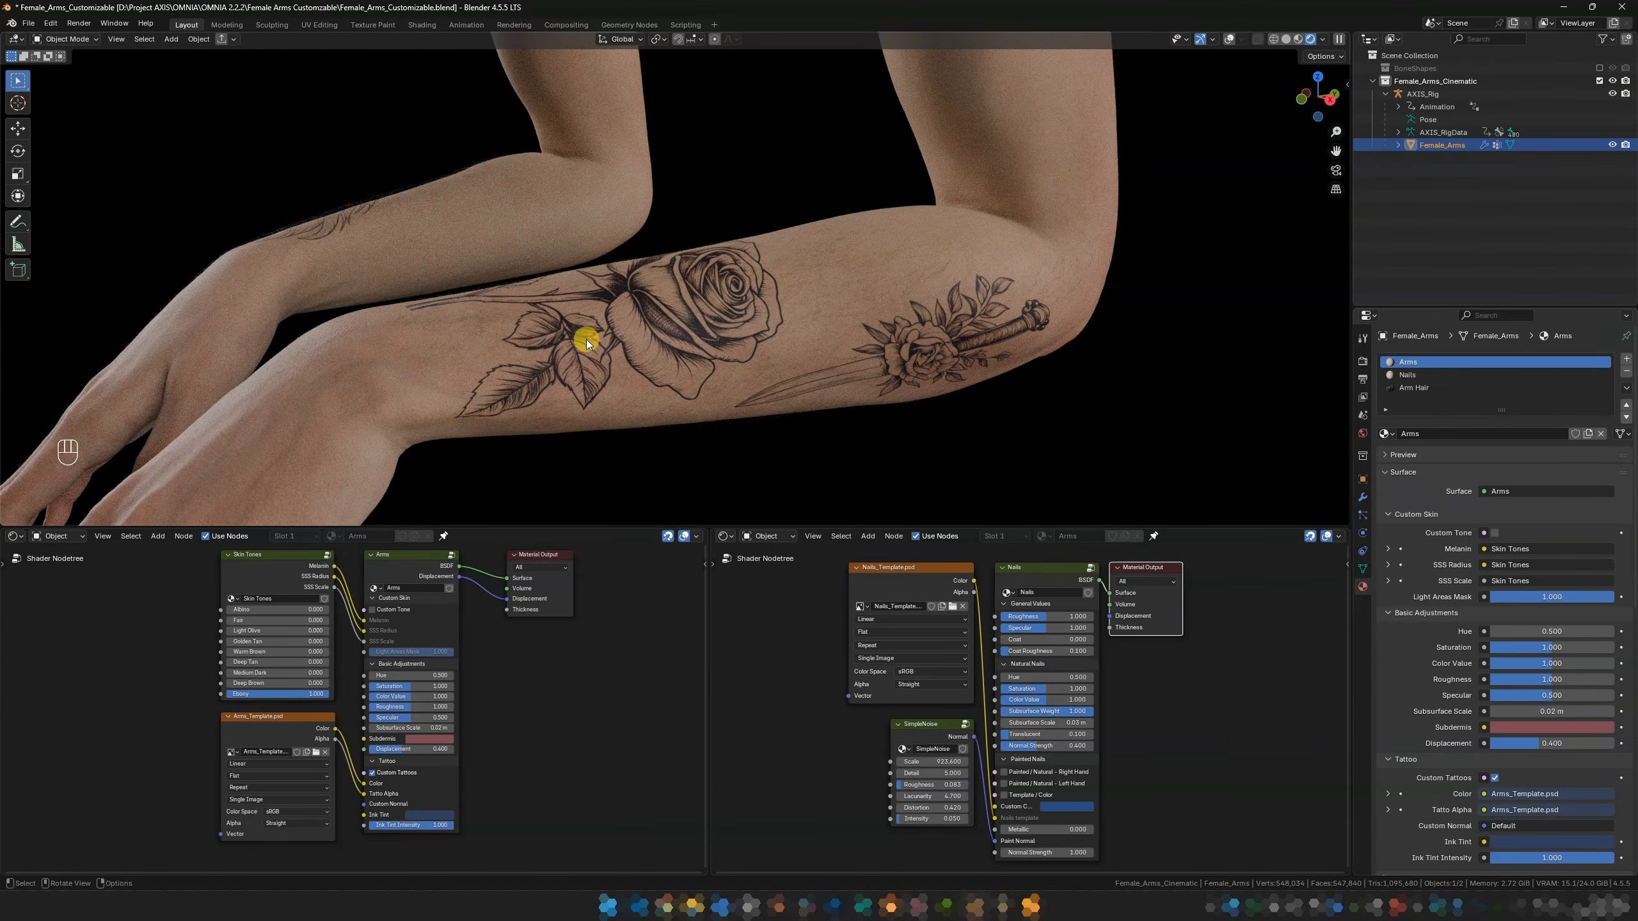
middle_click_drag(586, 339, 565, 422)
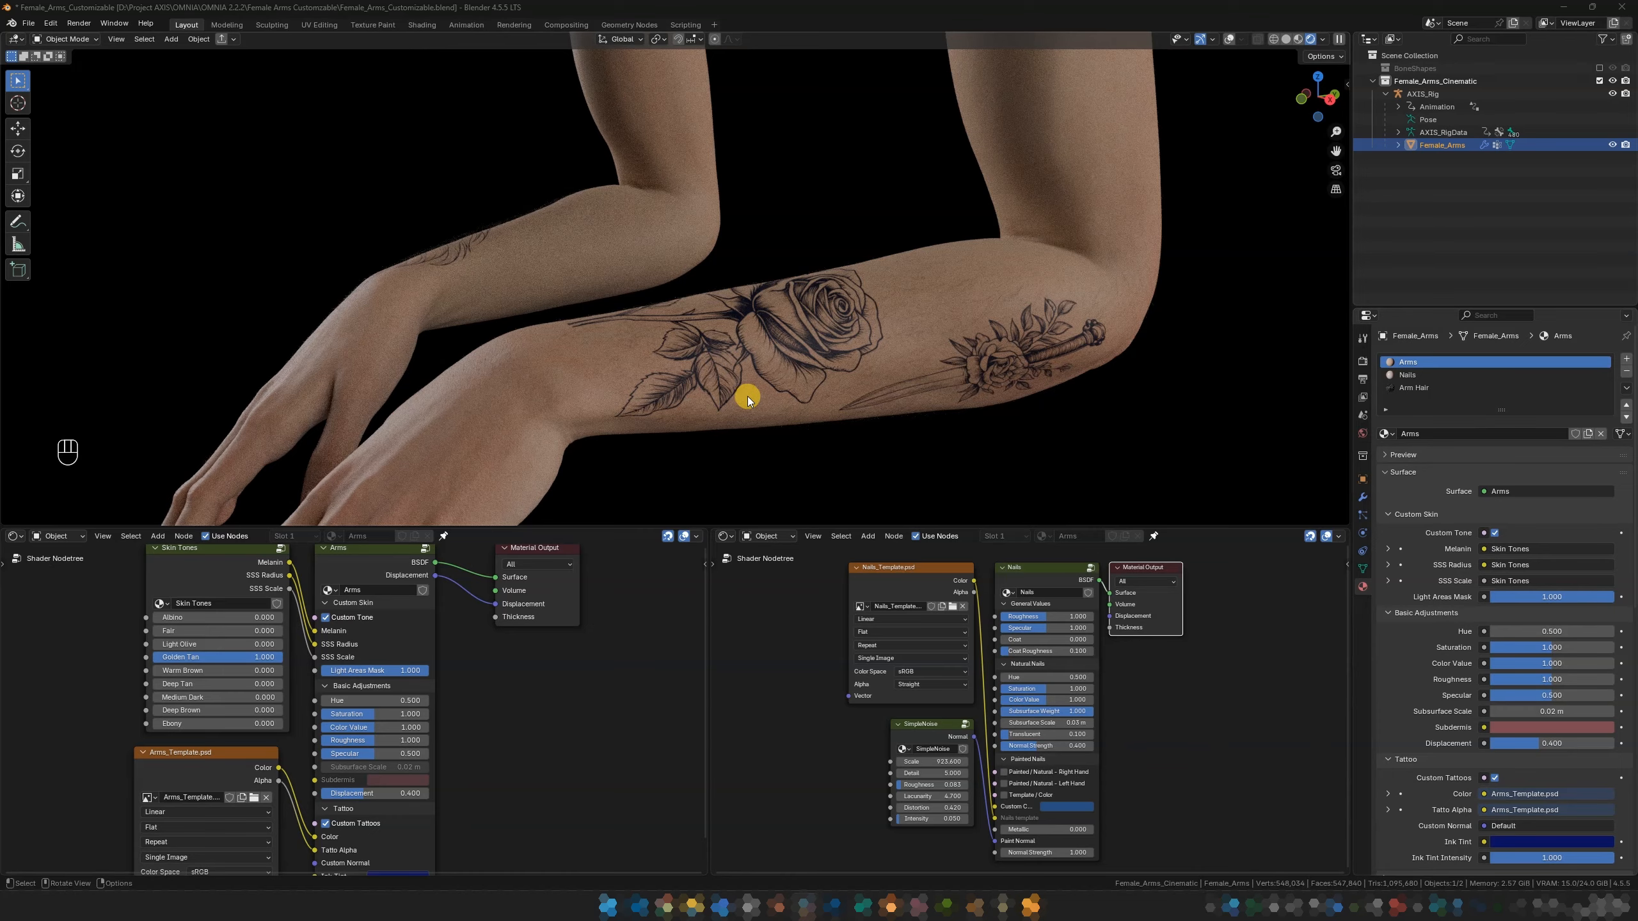
middle_click_drag(747, 397, 761, 395)
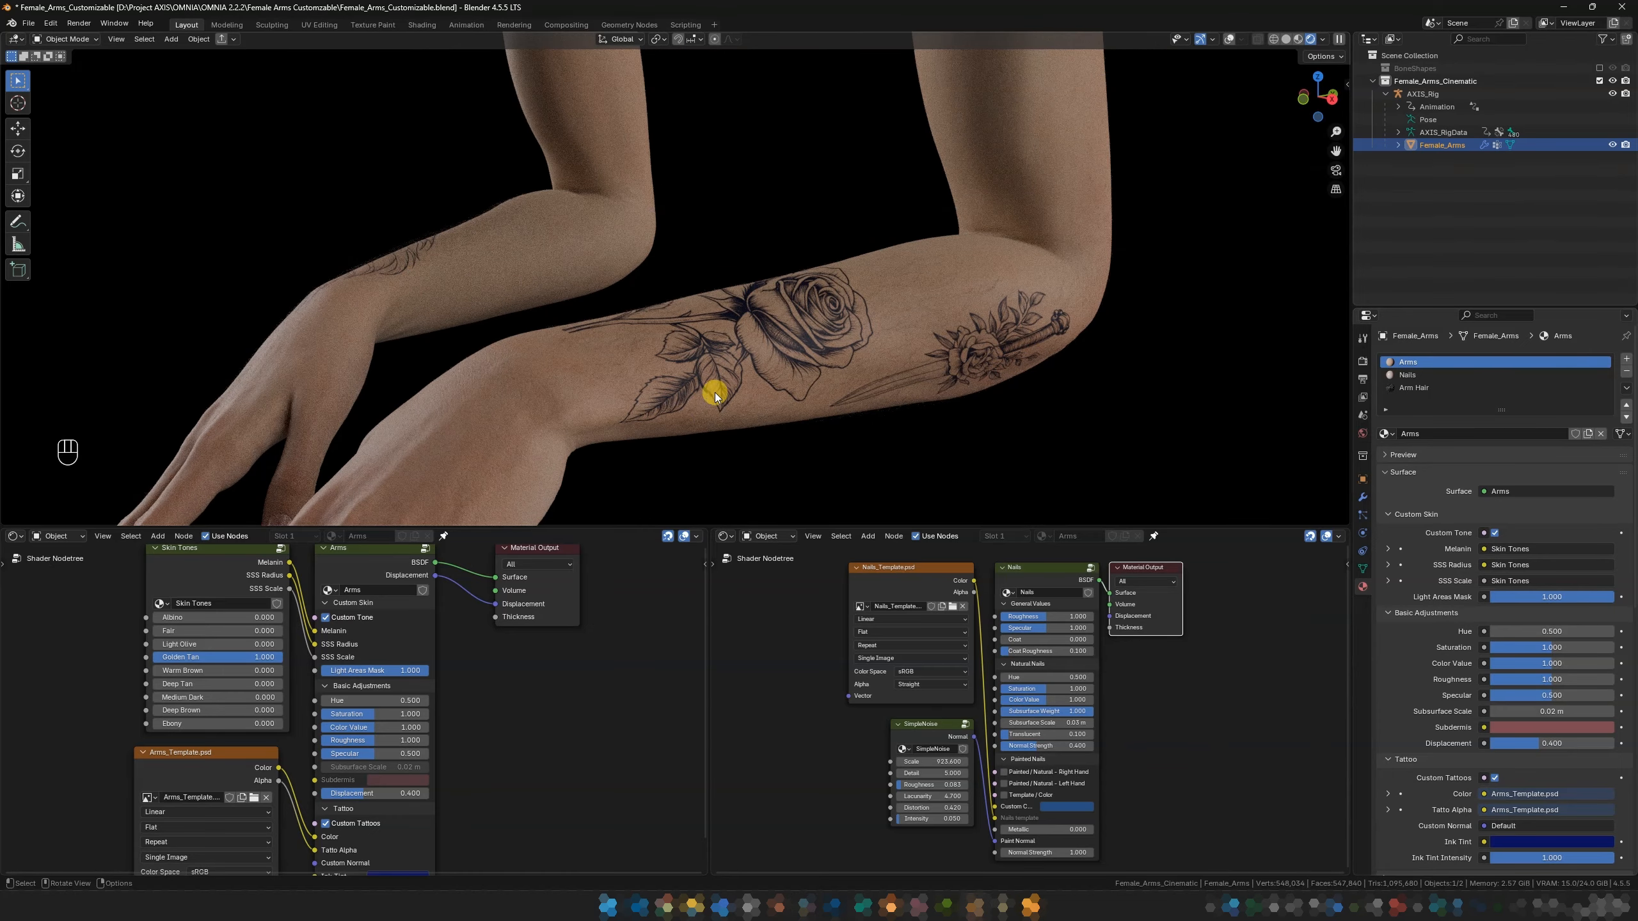
key("z")
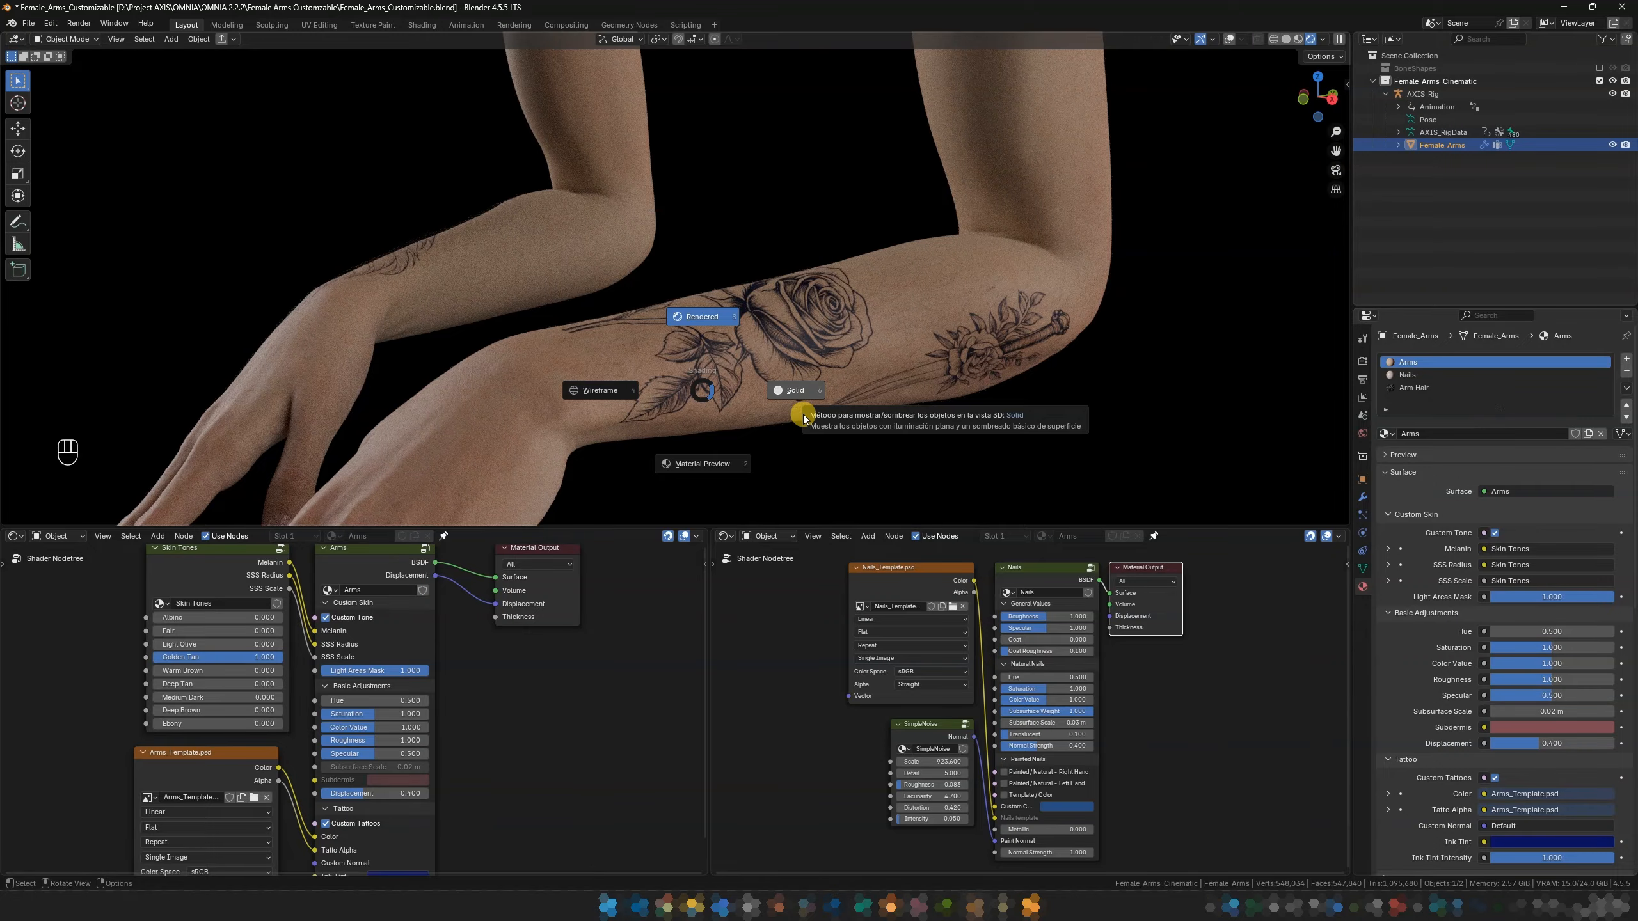
left_click(807, 391)
key("z")
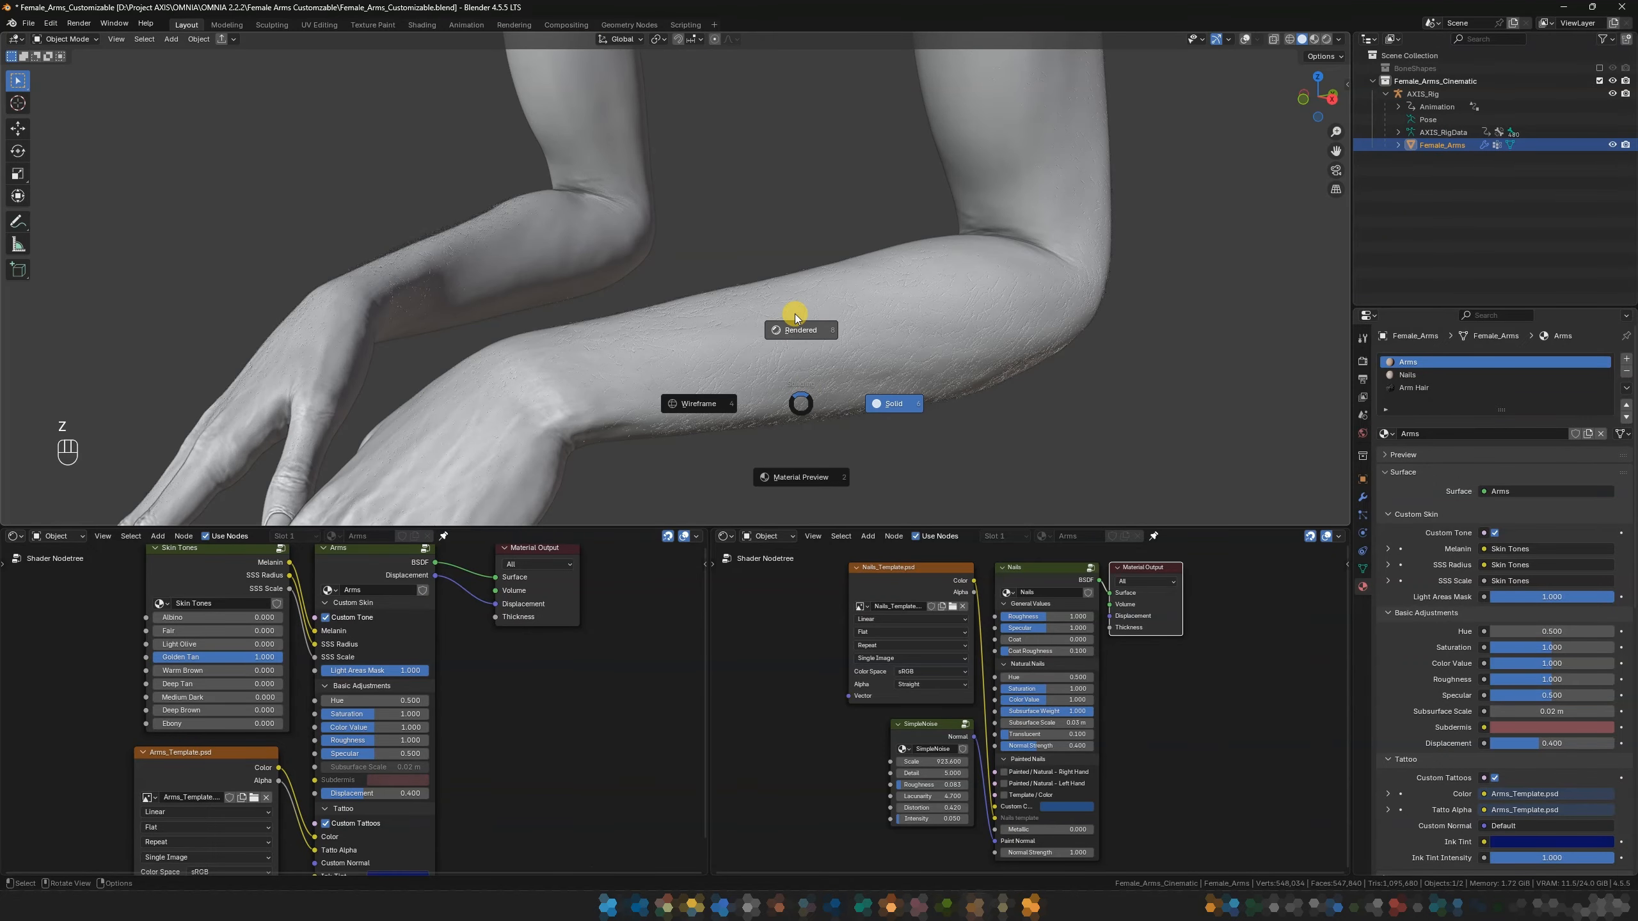
left_click(795, 317)
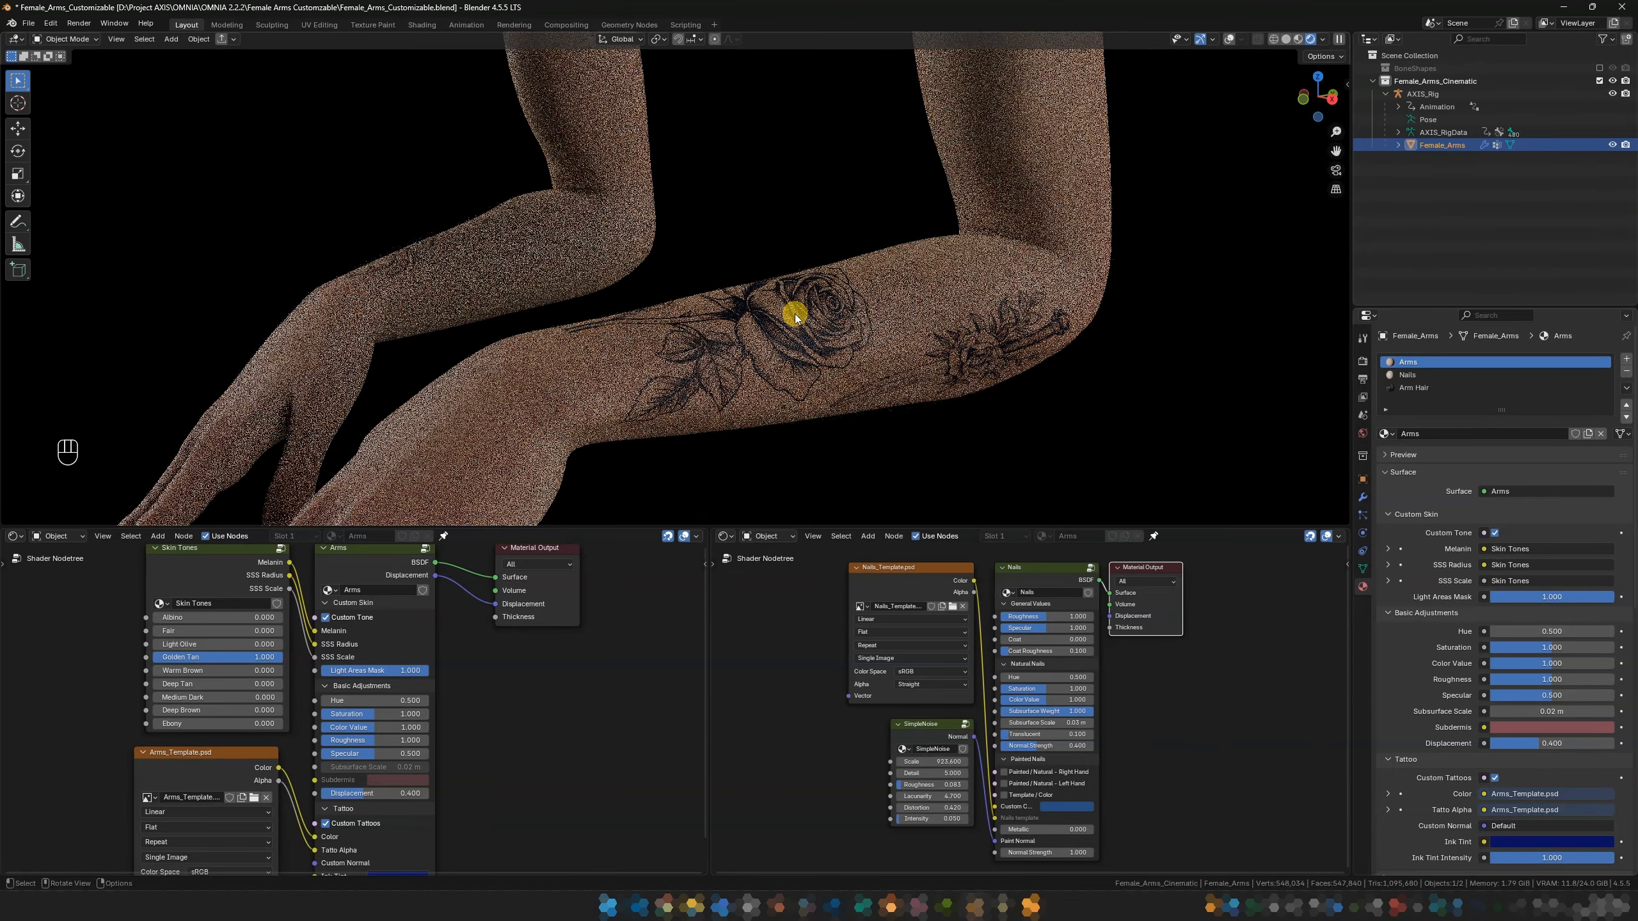
Toggle the Custom Tattoos option in the Arms node and examine the koi tattoo on the other arm's shoulder
scroll(527, 767, "up", 2)
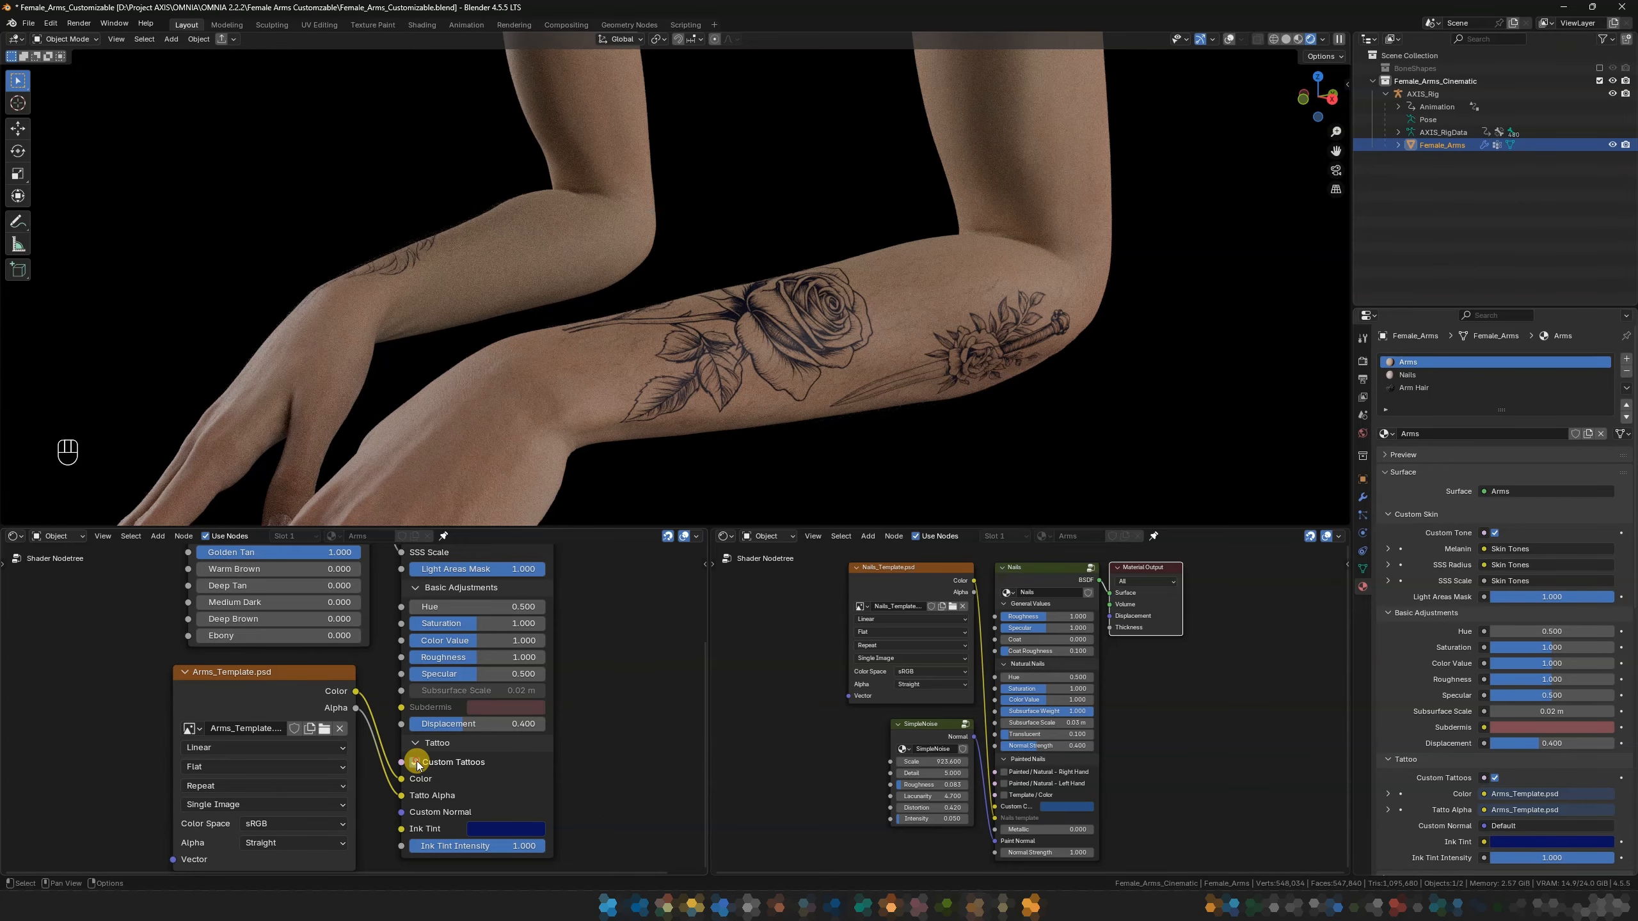
left_click(413, 768)
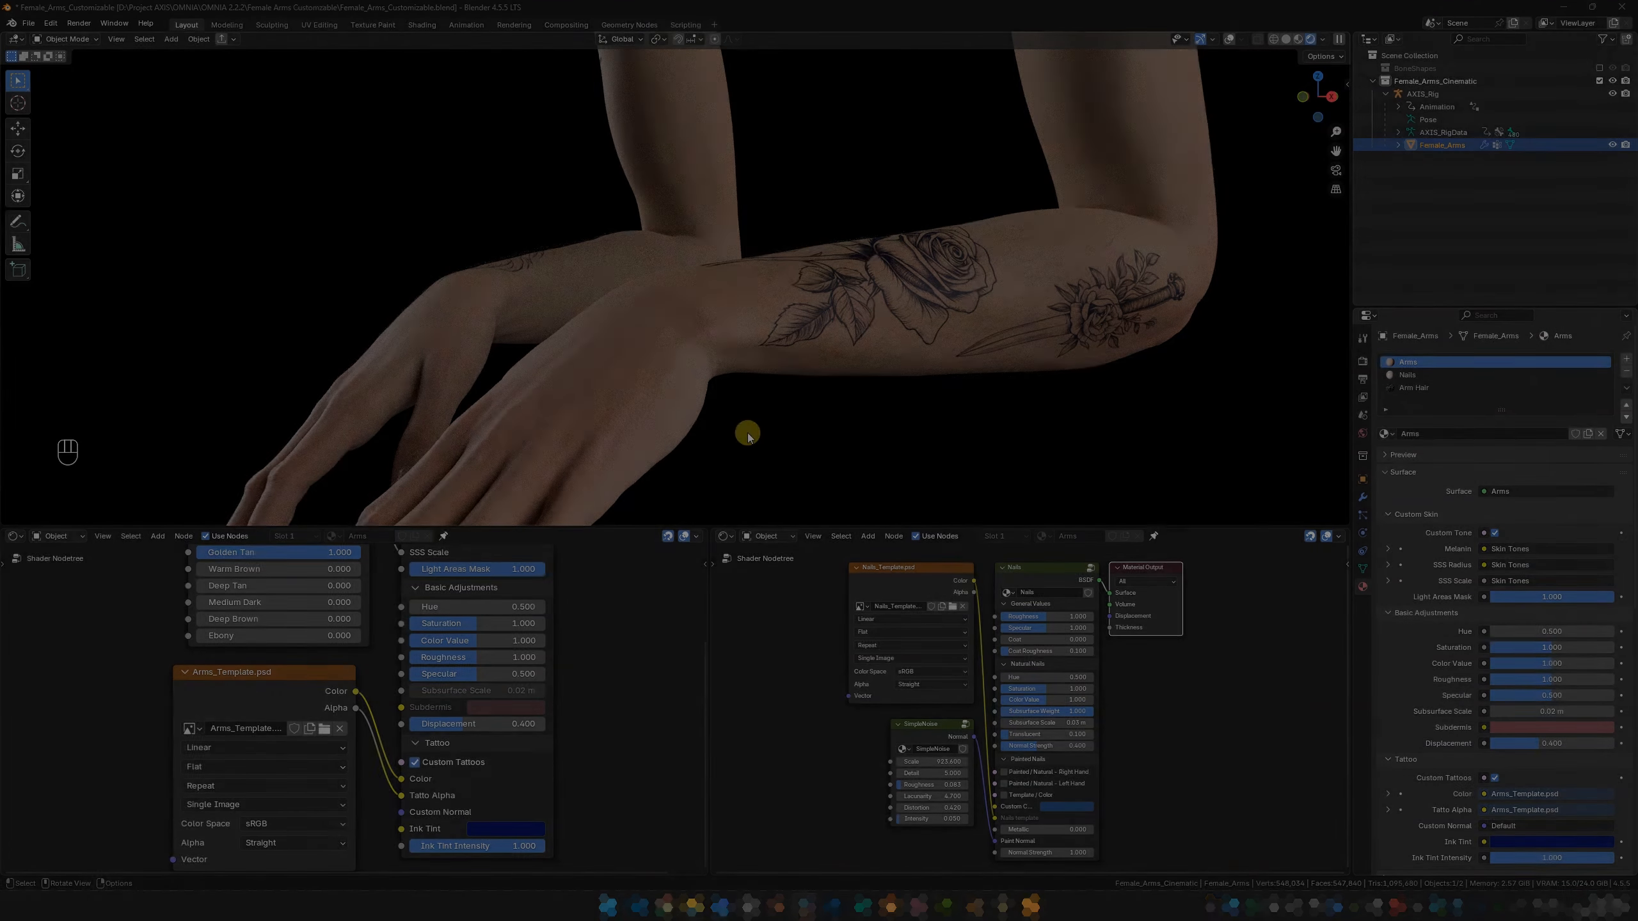
middle_click_drag(746, 432, 812, 227)
scroll(812, 226, "up", 8)
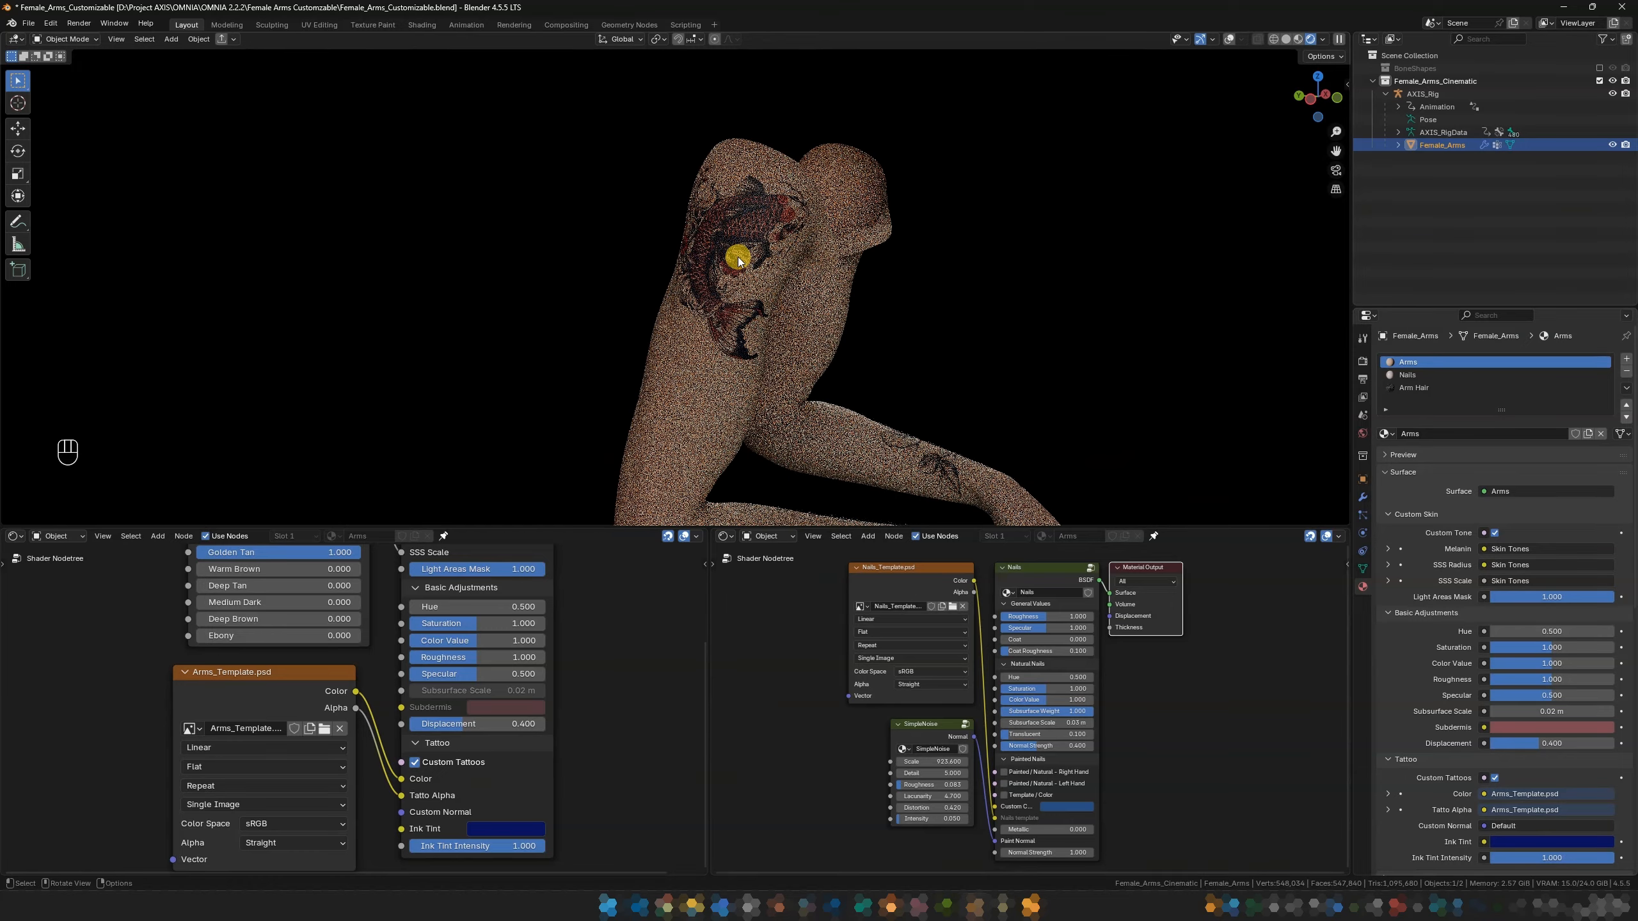
scroll(674, 244, "up", 2)
middle_click_drag(680, 249, 669, 263)
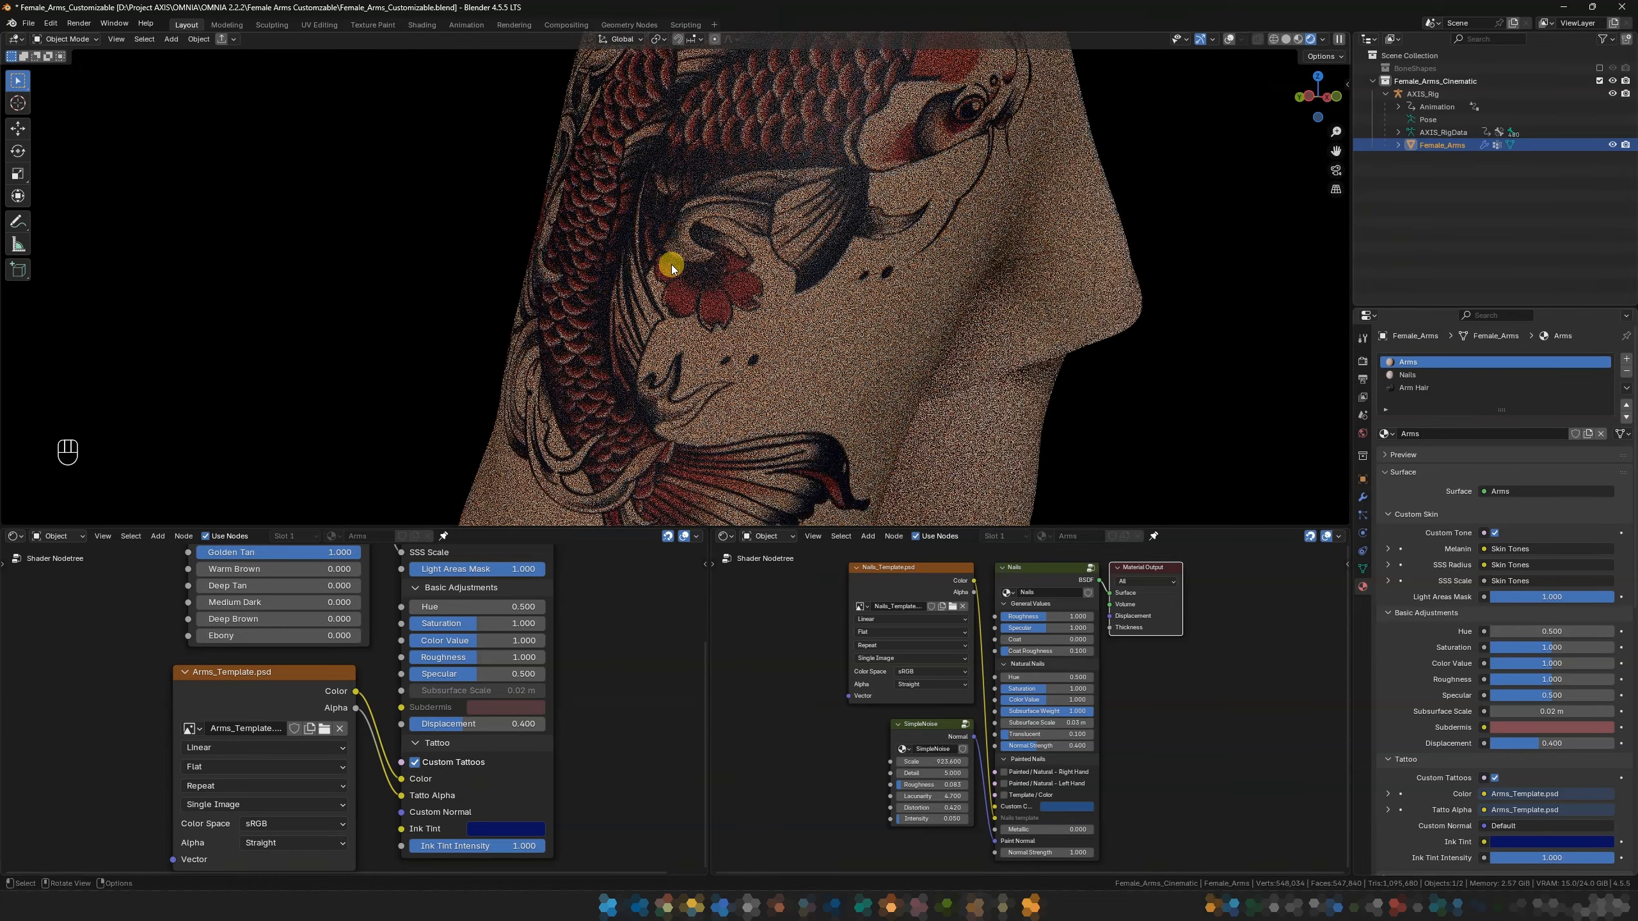
Set the Arms node's Ink Tint Intensity to 0.972 and adjust the Ink Tint colour
middle_click_drag(597, 779, 522, 729)
scroll(585, 756, "up", 2)
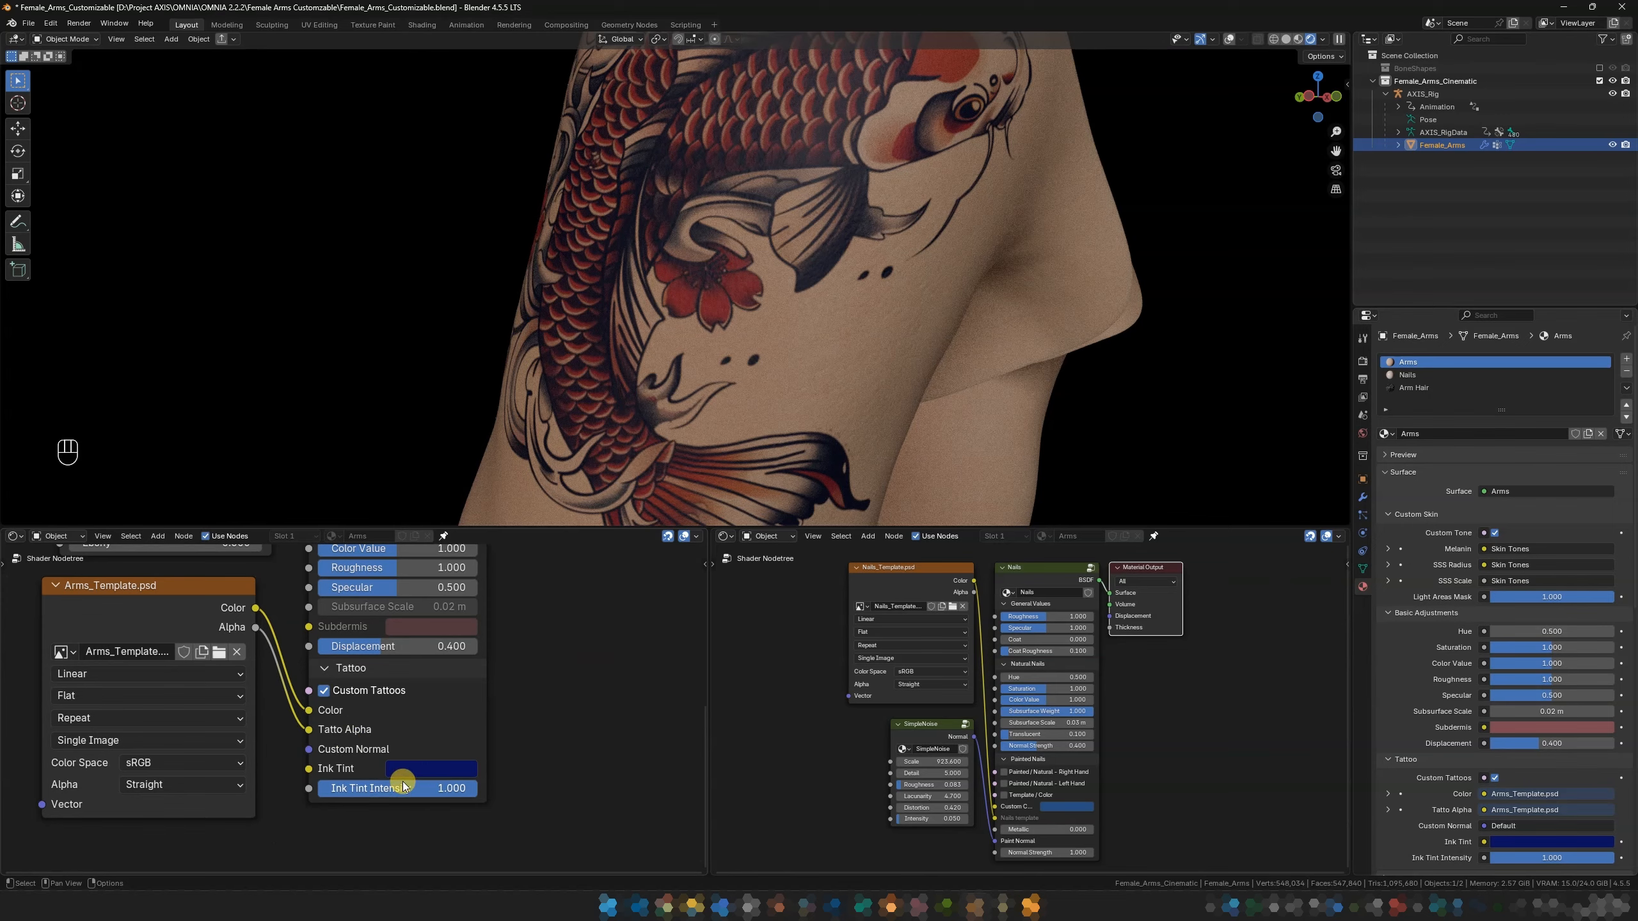
left_click_drag(299, 753, 265, 736)
left_click(543, 710)
mouse_move(416, 788)
left_mouse_down()
mouse_move(252, 788)
mouse_move(471, 780)
left_mouse_up()
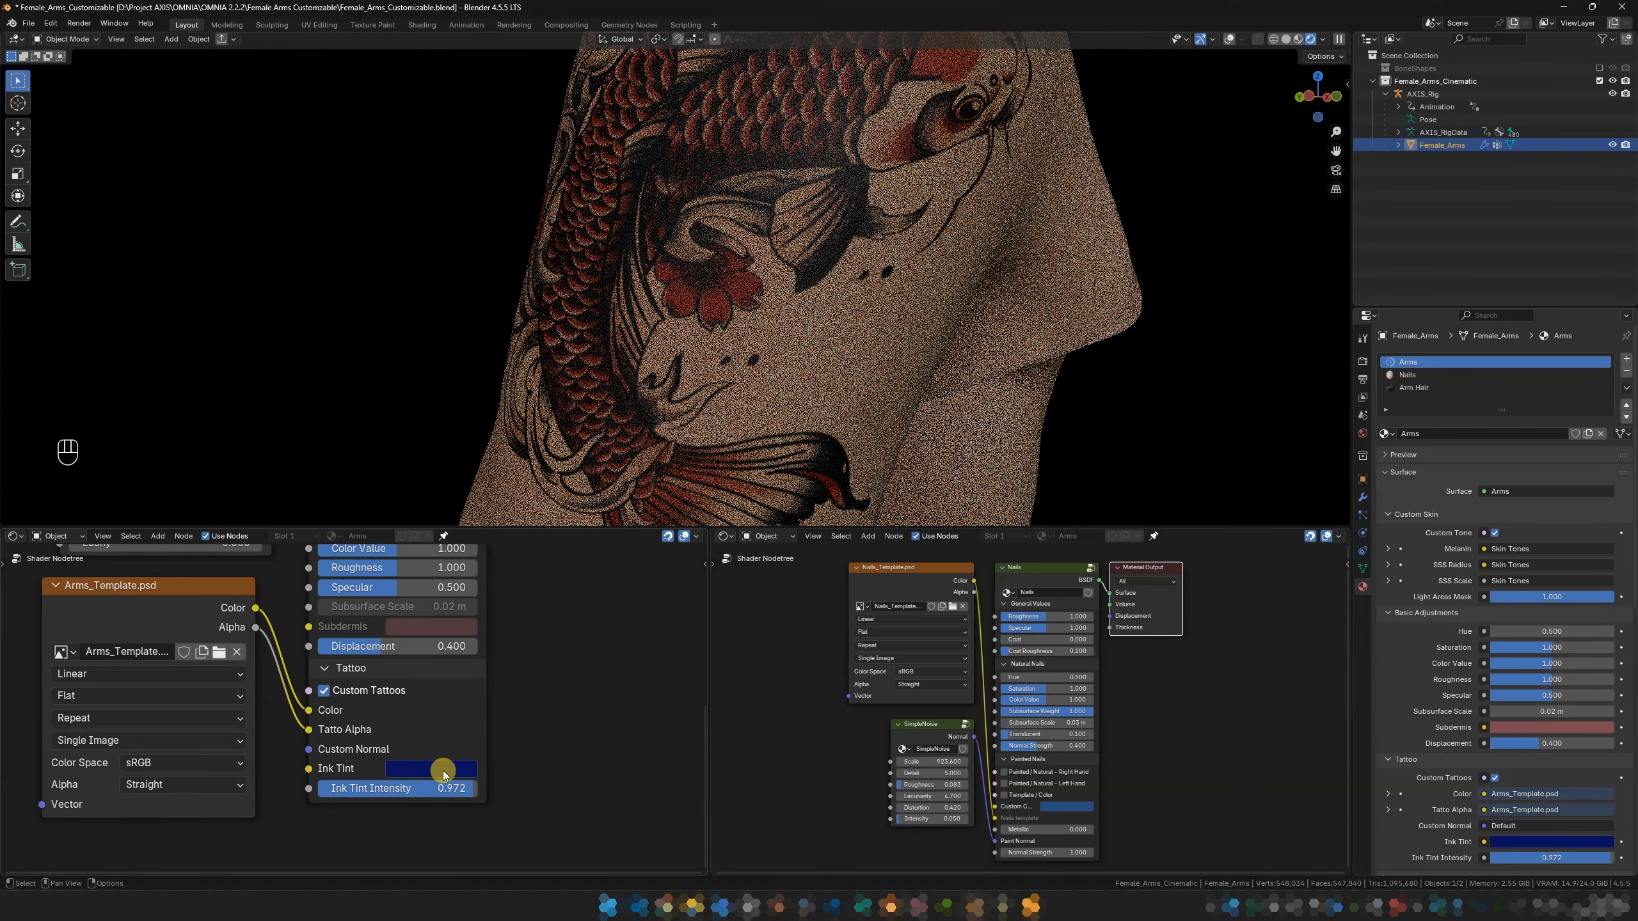
left_click(443, 774)
mouse_move(490, 537)
left_mouse_down()
mouse_move(480, 510)
mouse_move(448, 532)
left_mouse_up()
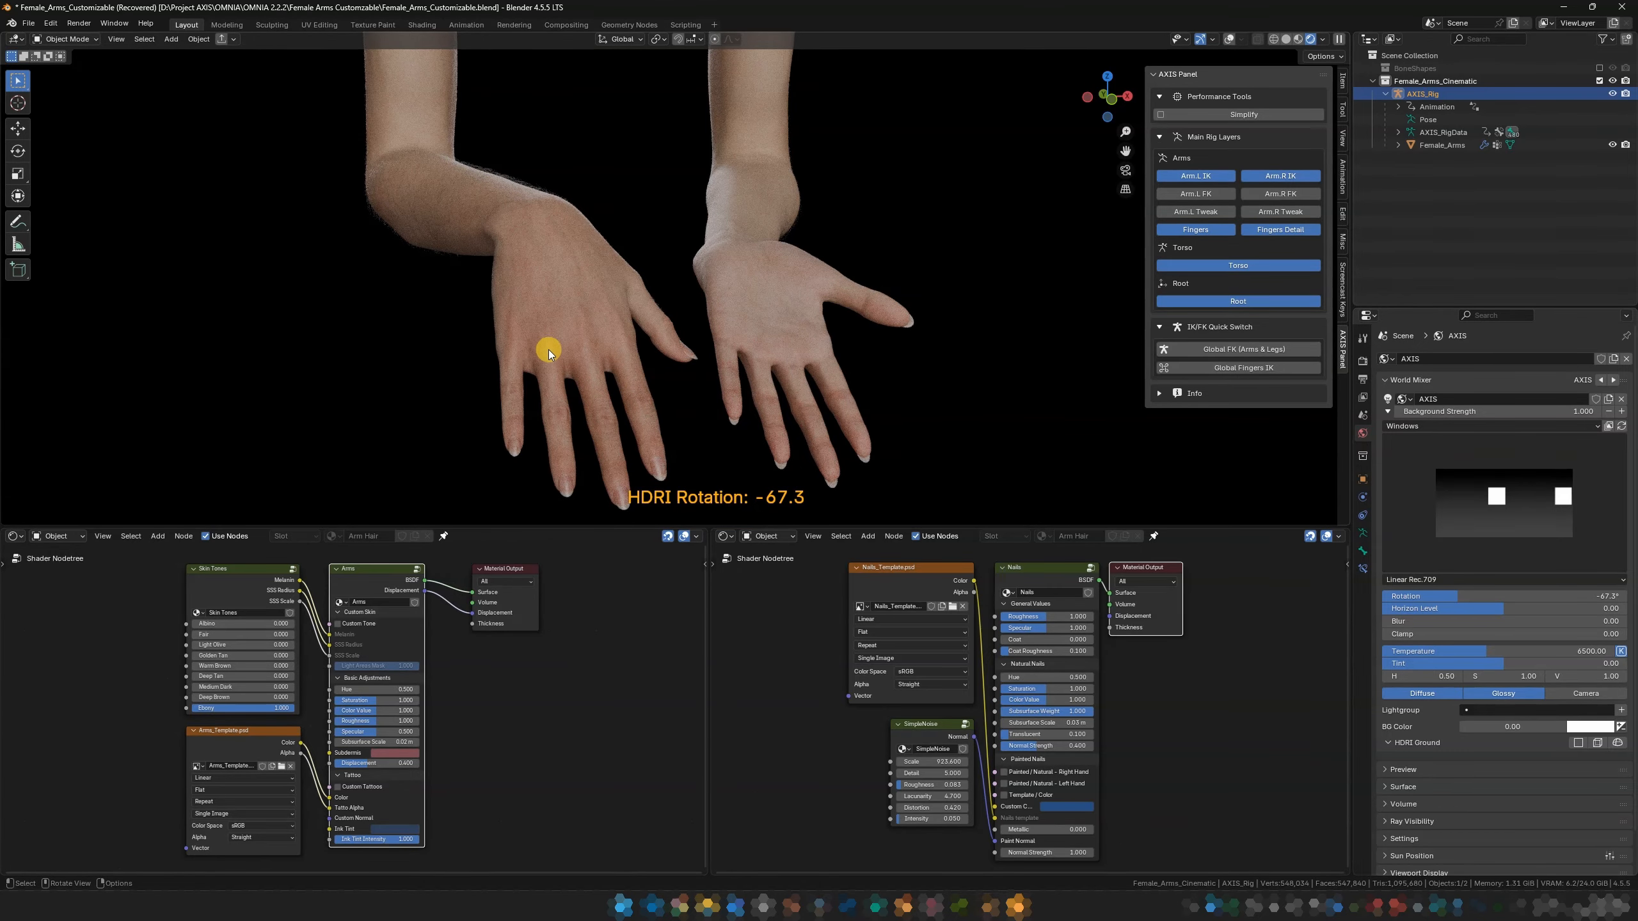
Enable Custom Tone in the Arms node and set the Skin Tones node to Medium Dark 1.000 and Ebony 0.000
middle_click_drag(547, 350, 622, 318)
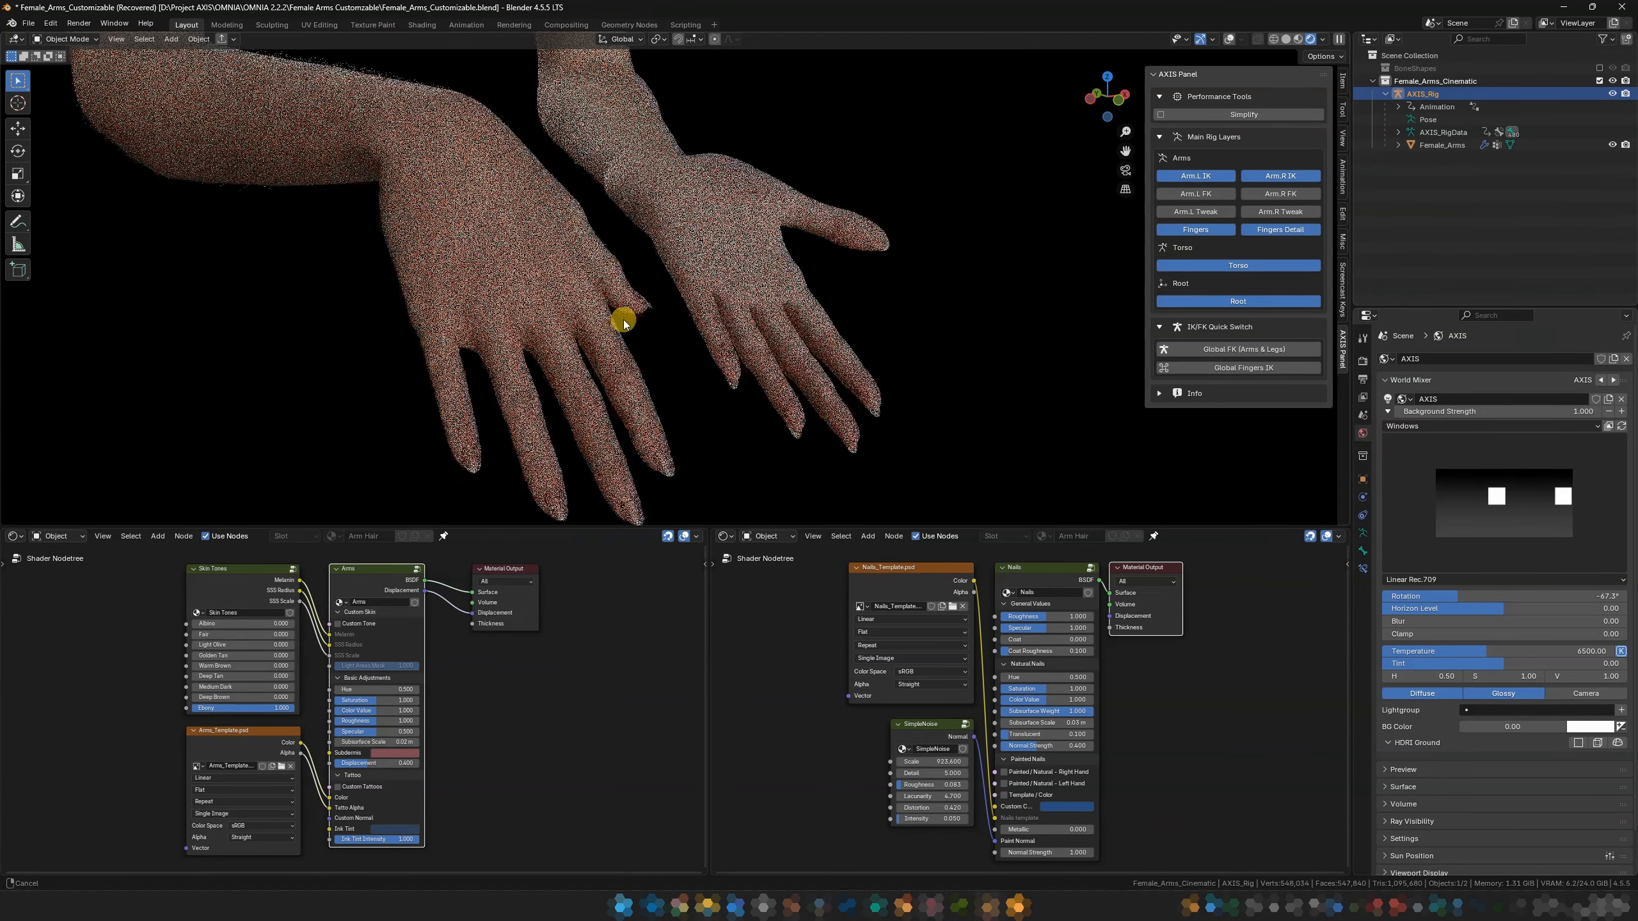
scroll(347, 636, "up", 3)
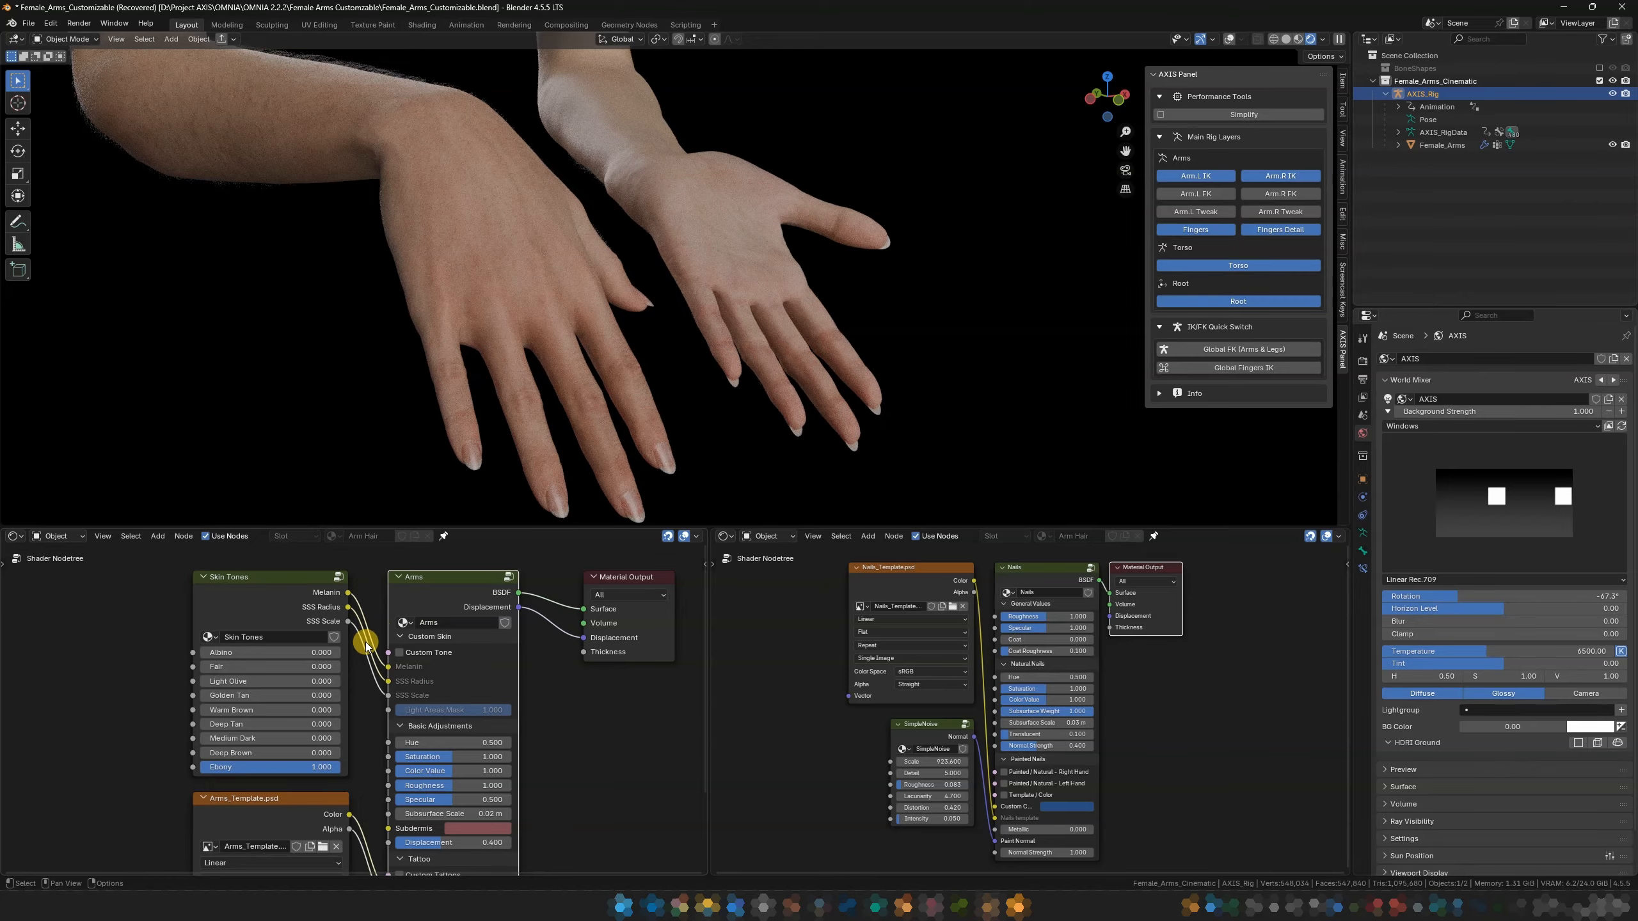
left_click(401, 653)
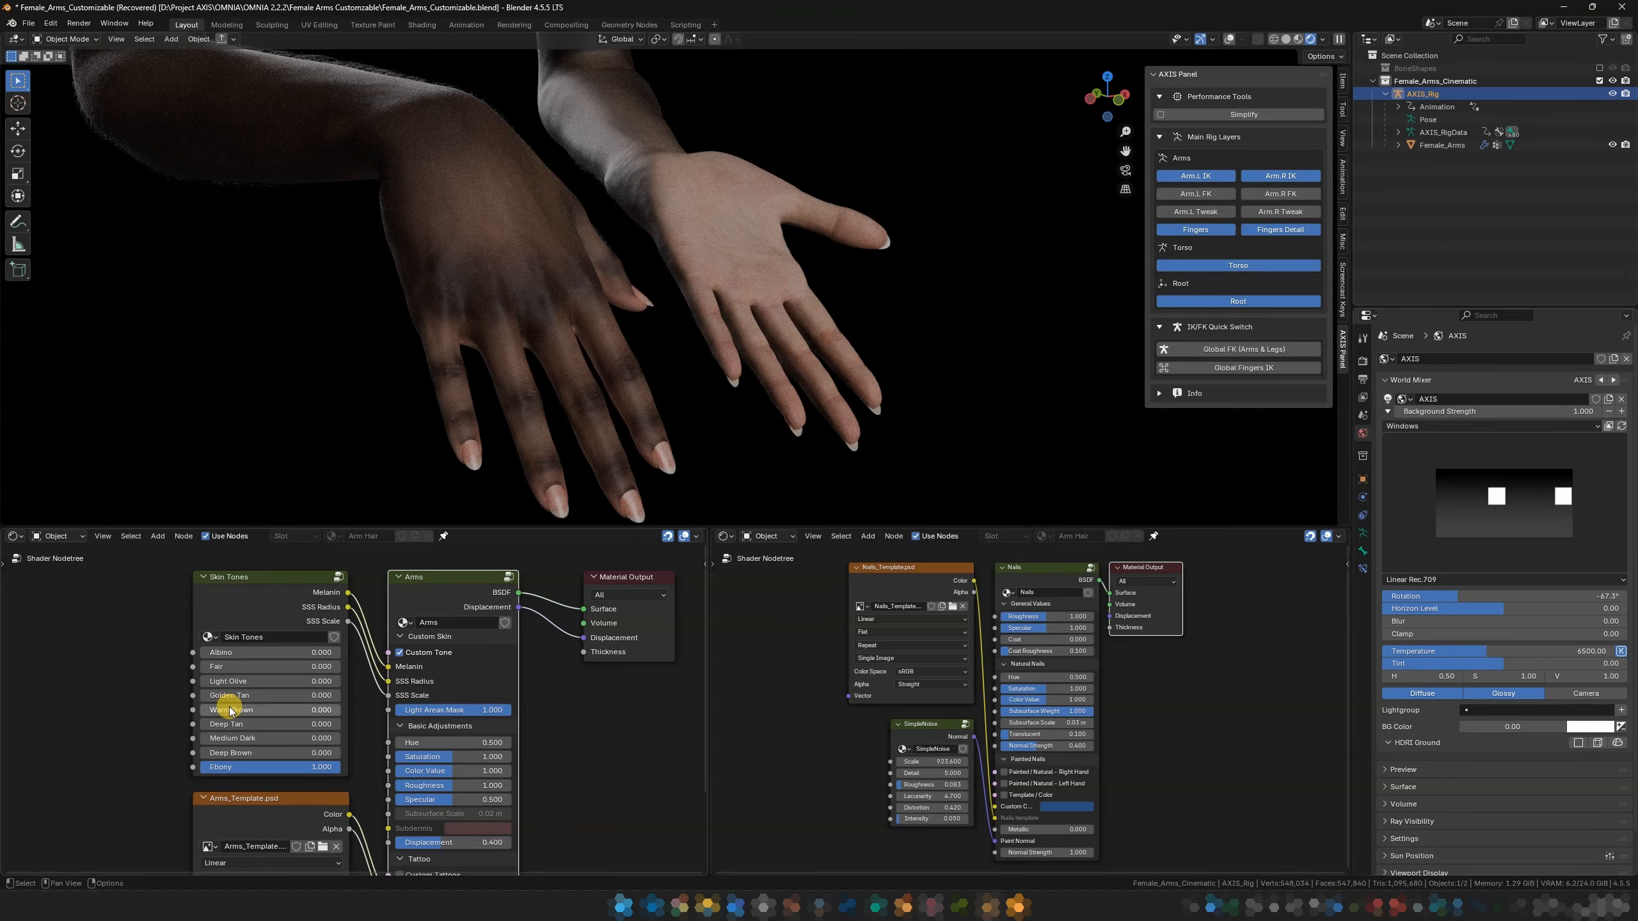
left_click(229, 738)
mouse_move(229, 737)
left_mouse_down()
mouse_move(337, 736)
mouse_move(259, 737)
left_mouse_up()
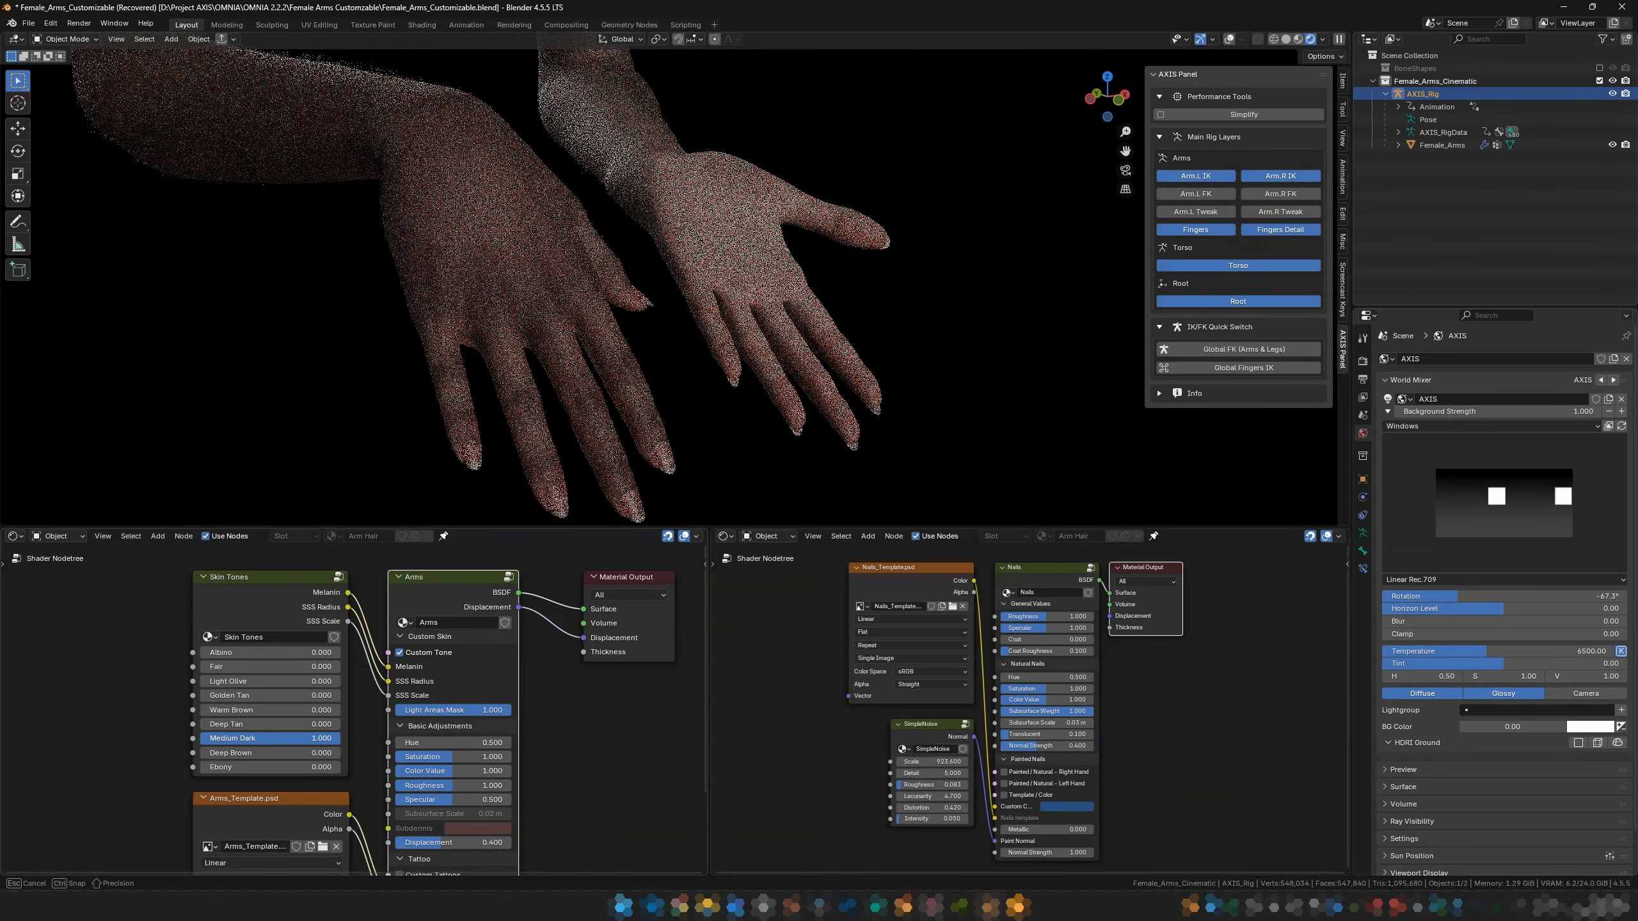
middle_click_drag(681, 294, 640, 293)
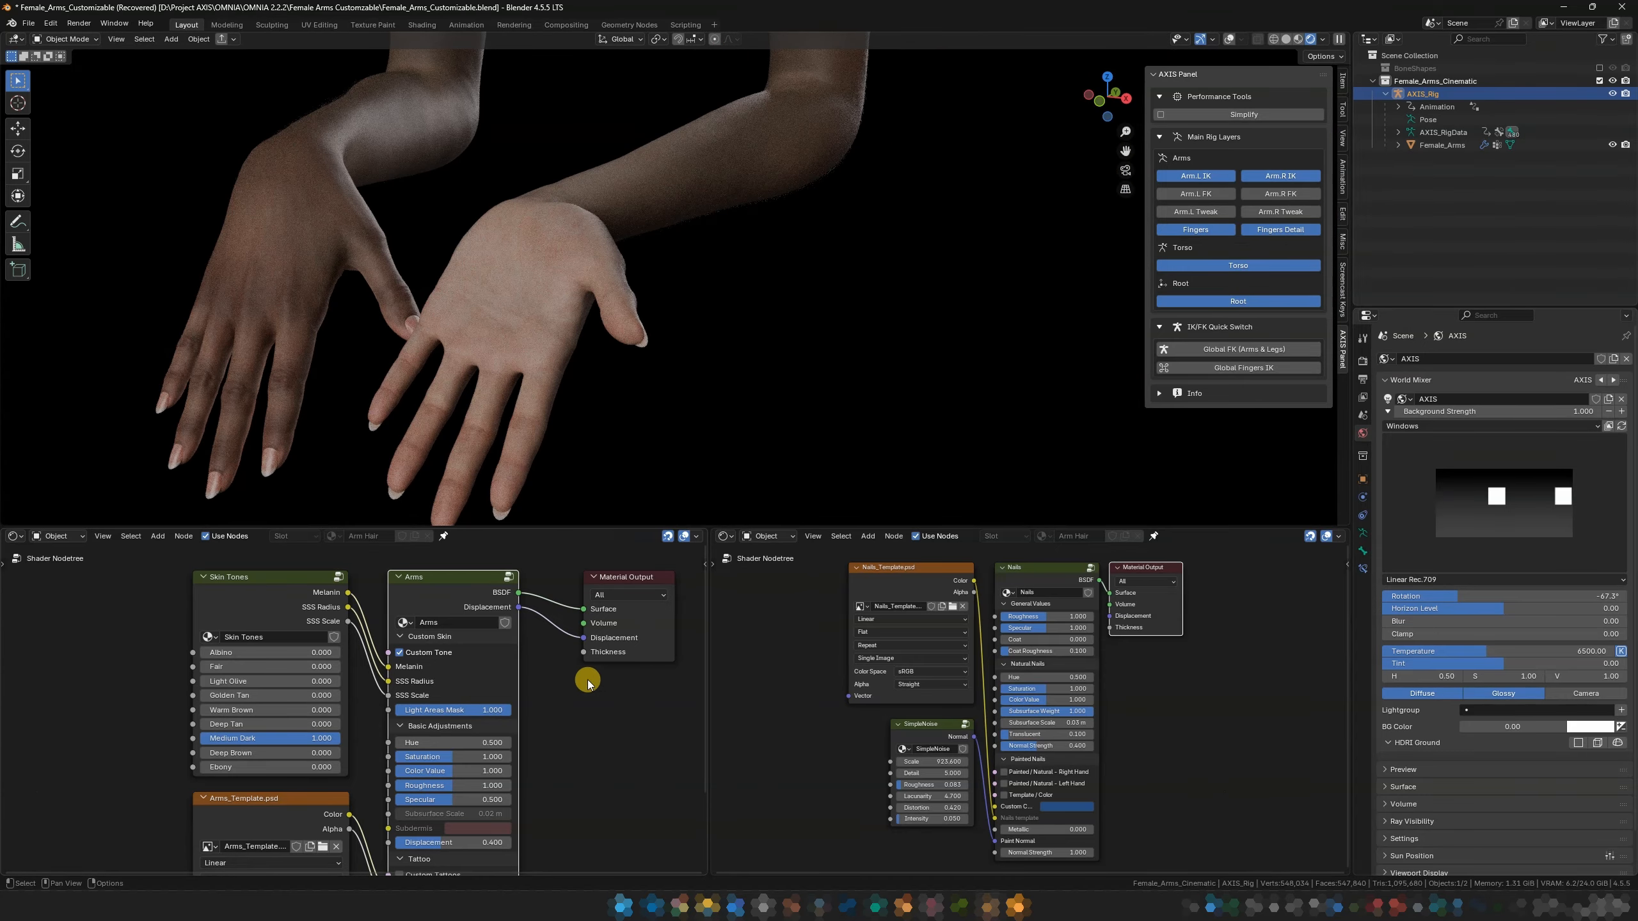
scroll(588, 684, "down", 2)
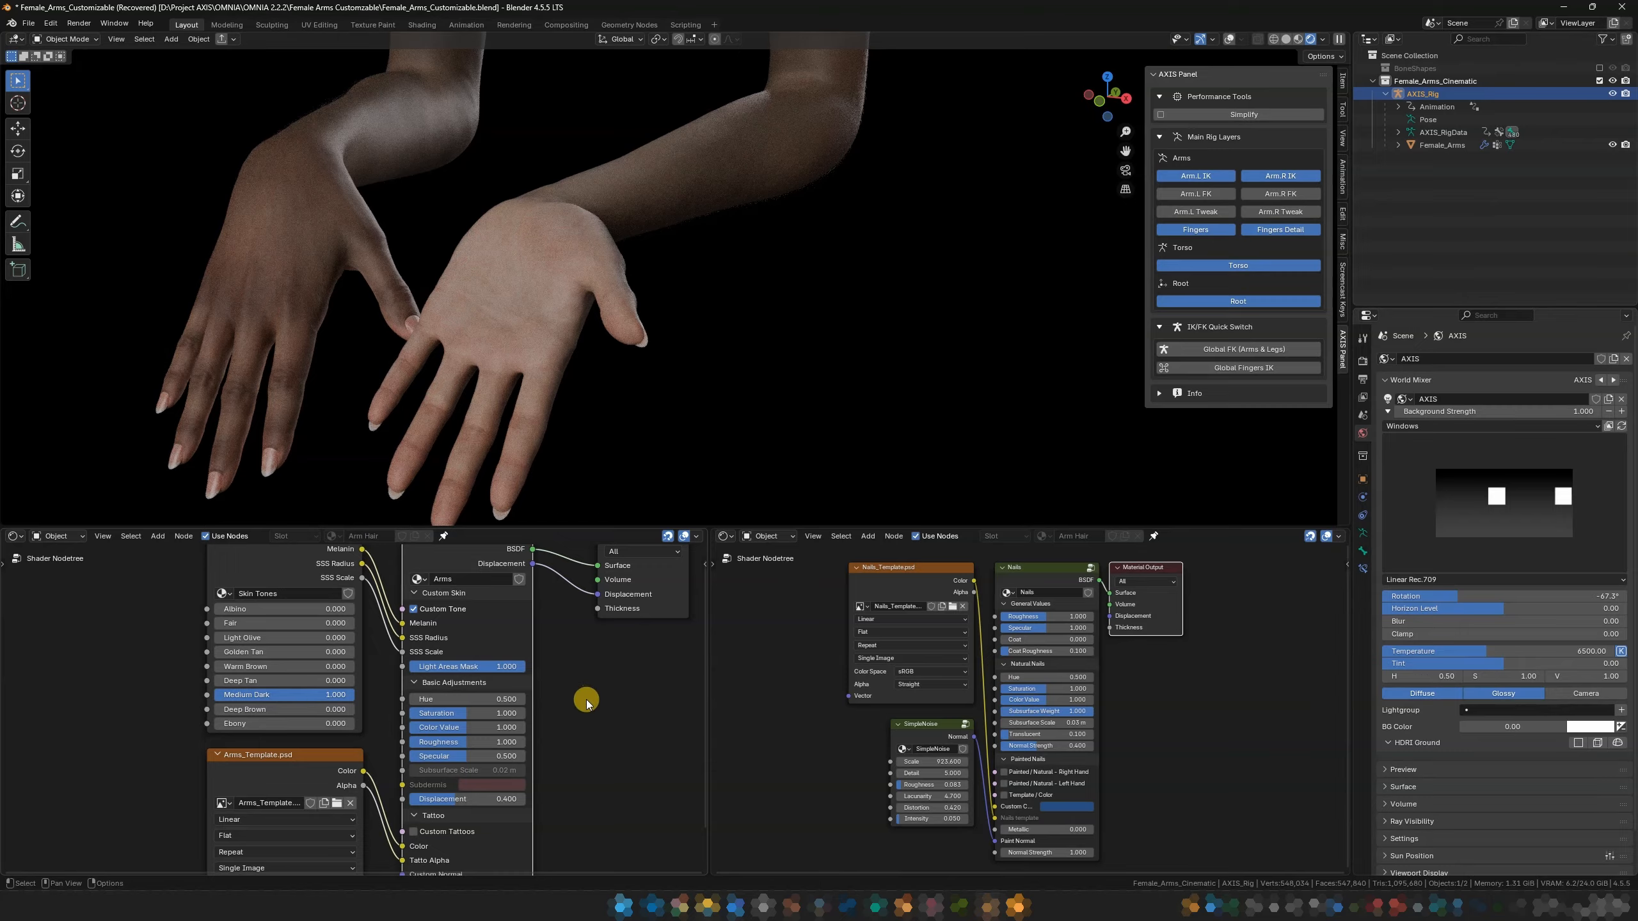
middle_click_drag(337, 370, 467, 618)
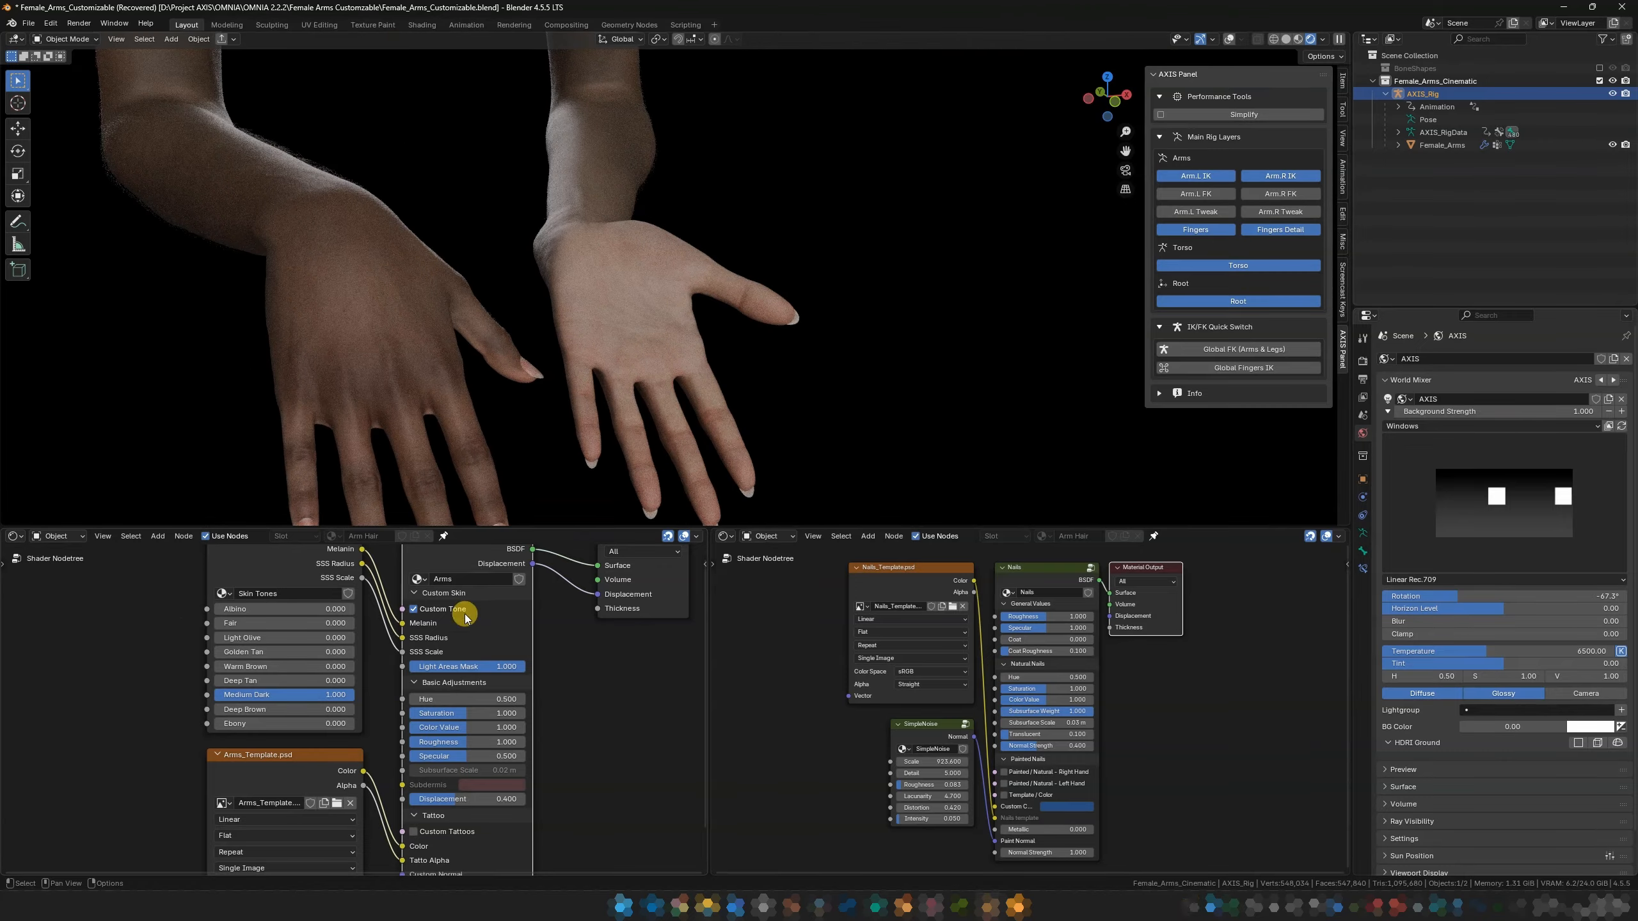
Disable Custom Tone in the Arms node and rotate the HDRI to -110° to inspect the hands' skin
left_click(418, 610)
middle_click_drag(501, 366, 597, 332)
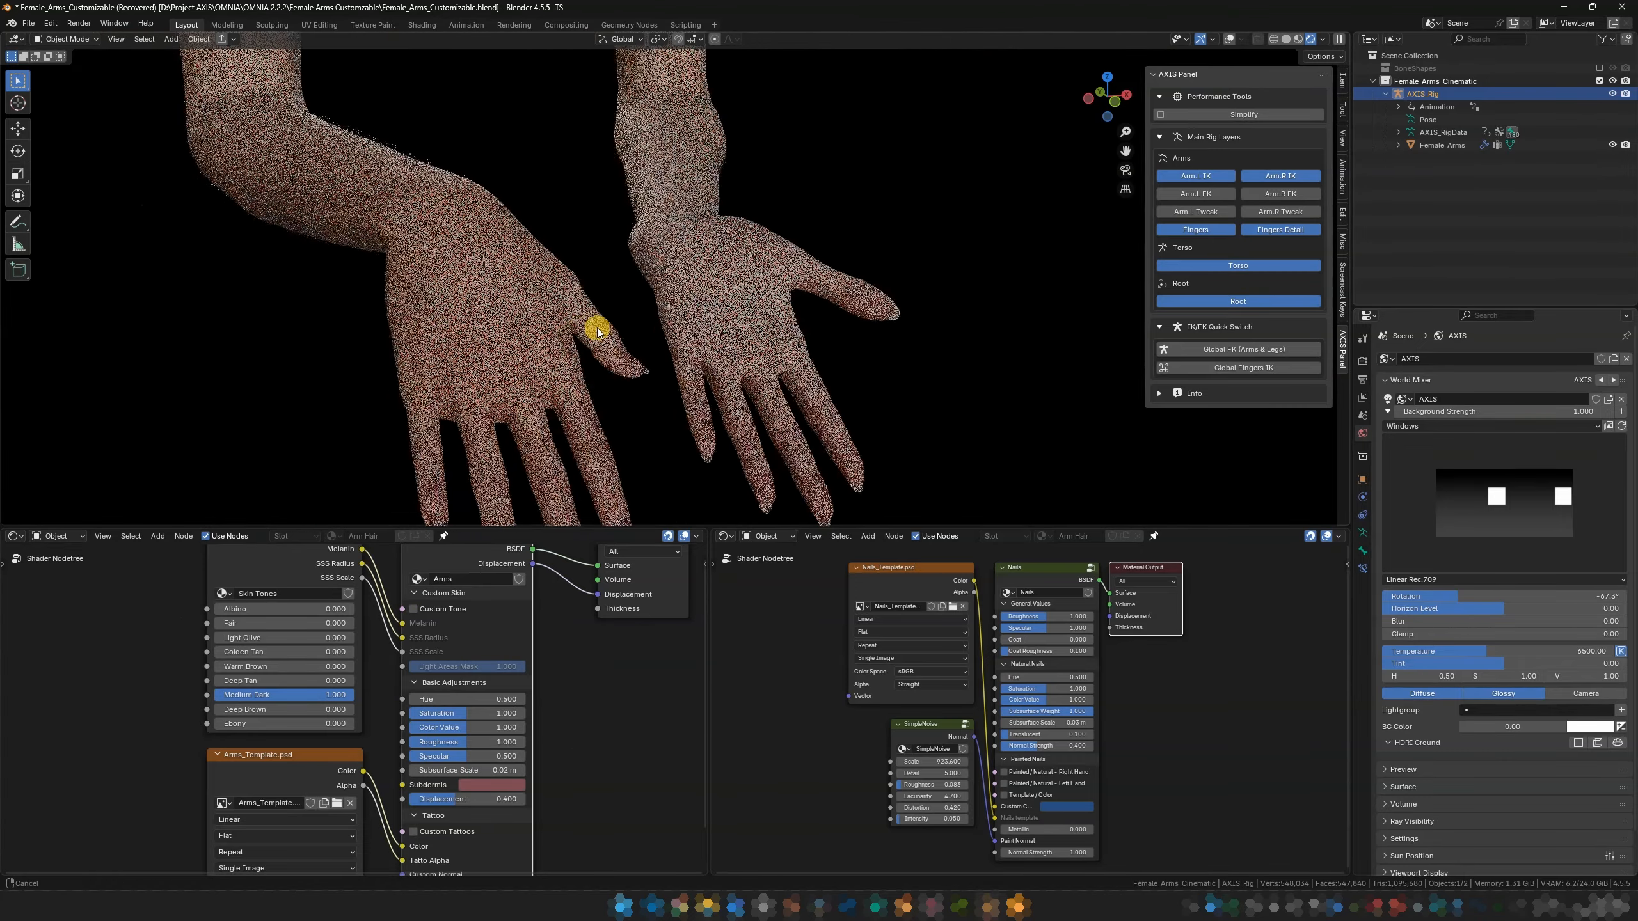
scroll(588, 333, "up", 3)
right_click_drag(588, 333, 416, 332, "alt+shift")
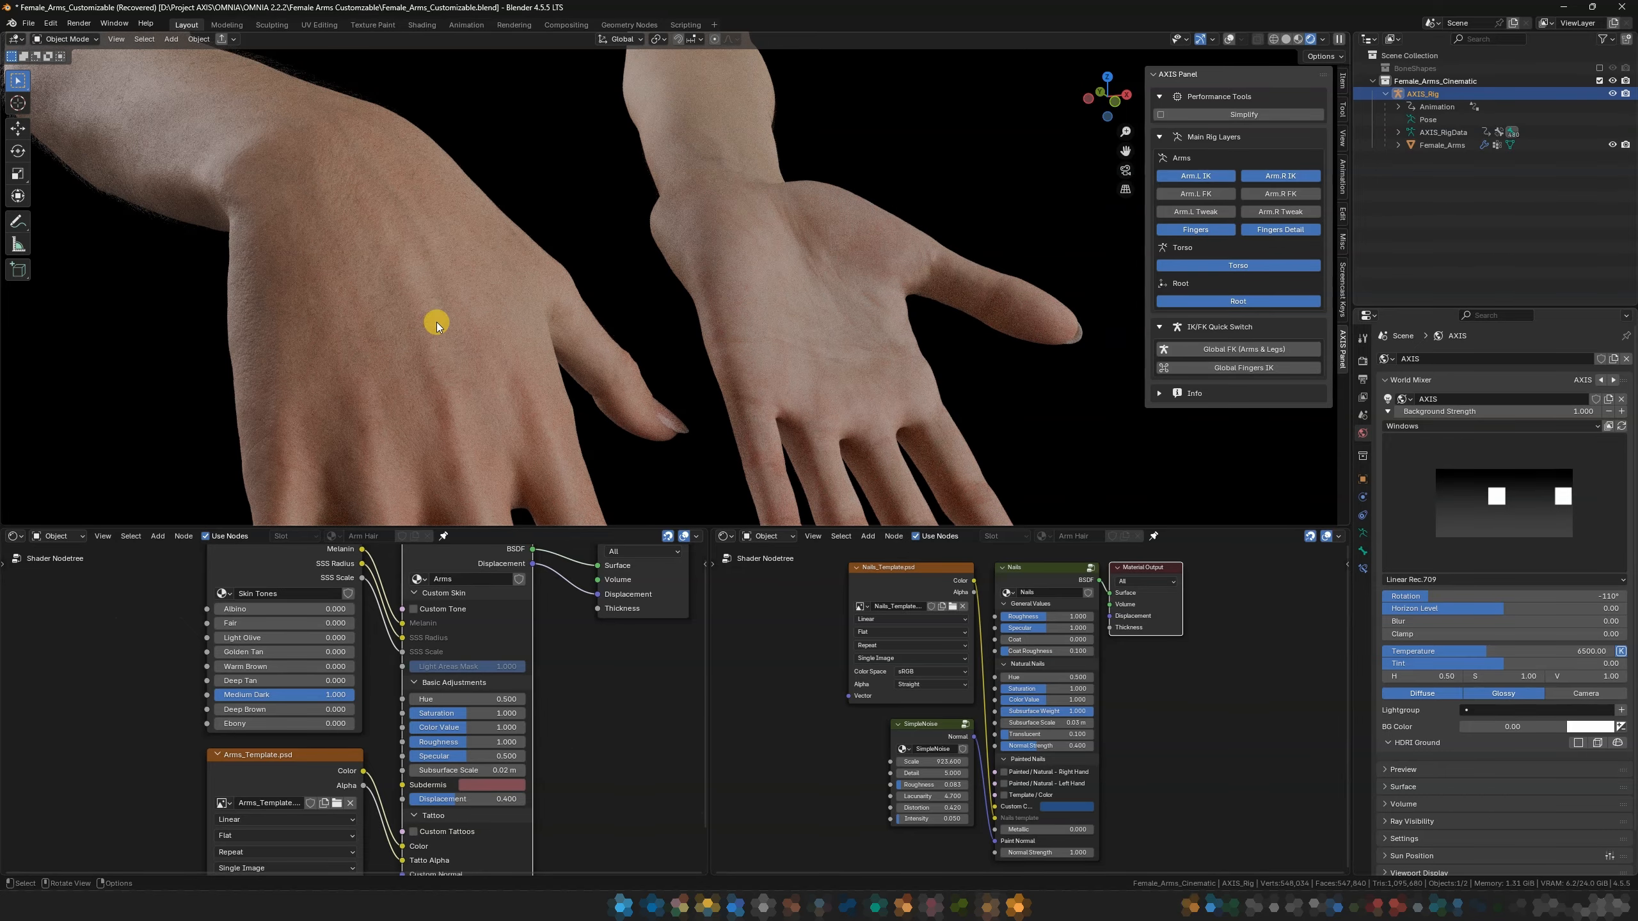
scroll(553, 316, "down", 2)
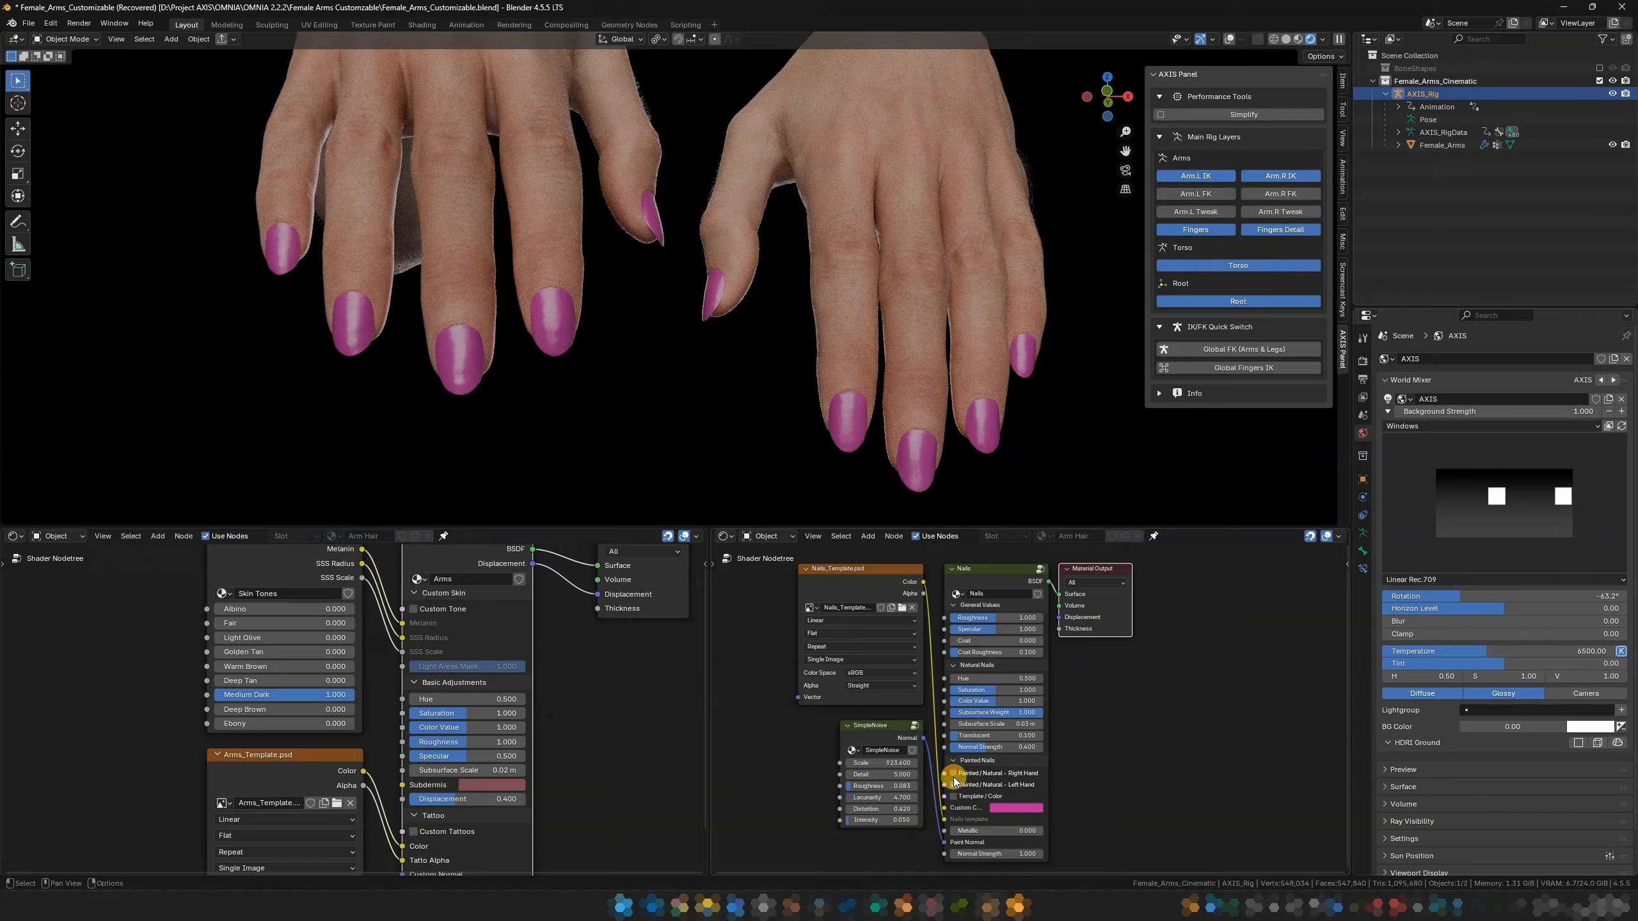
Toggle the Painted/Natural options for the right and left hands off and on in the Nails node
left_click(953, 784)
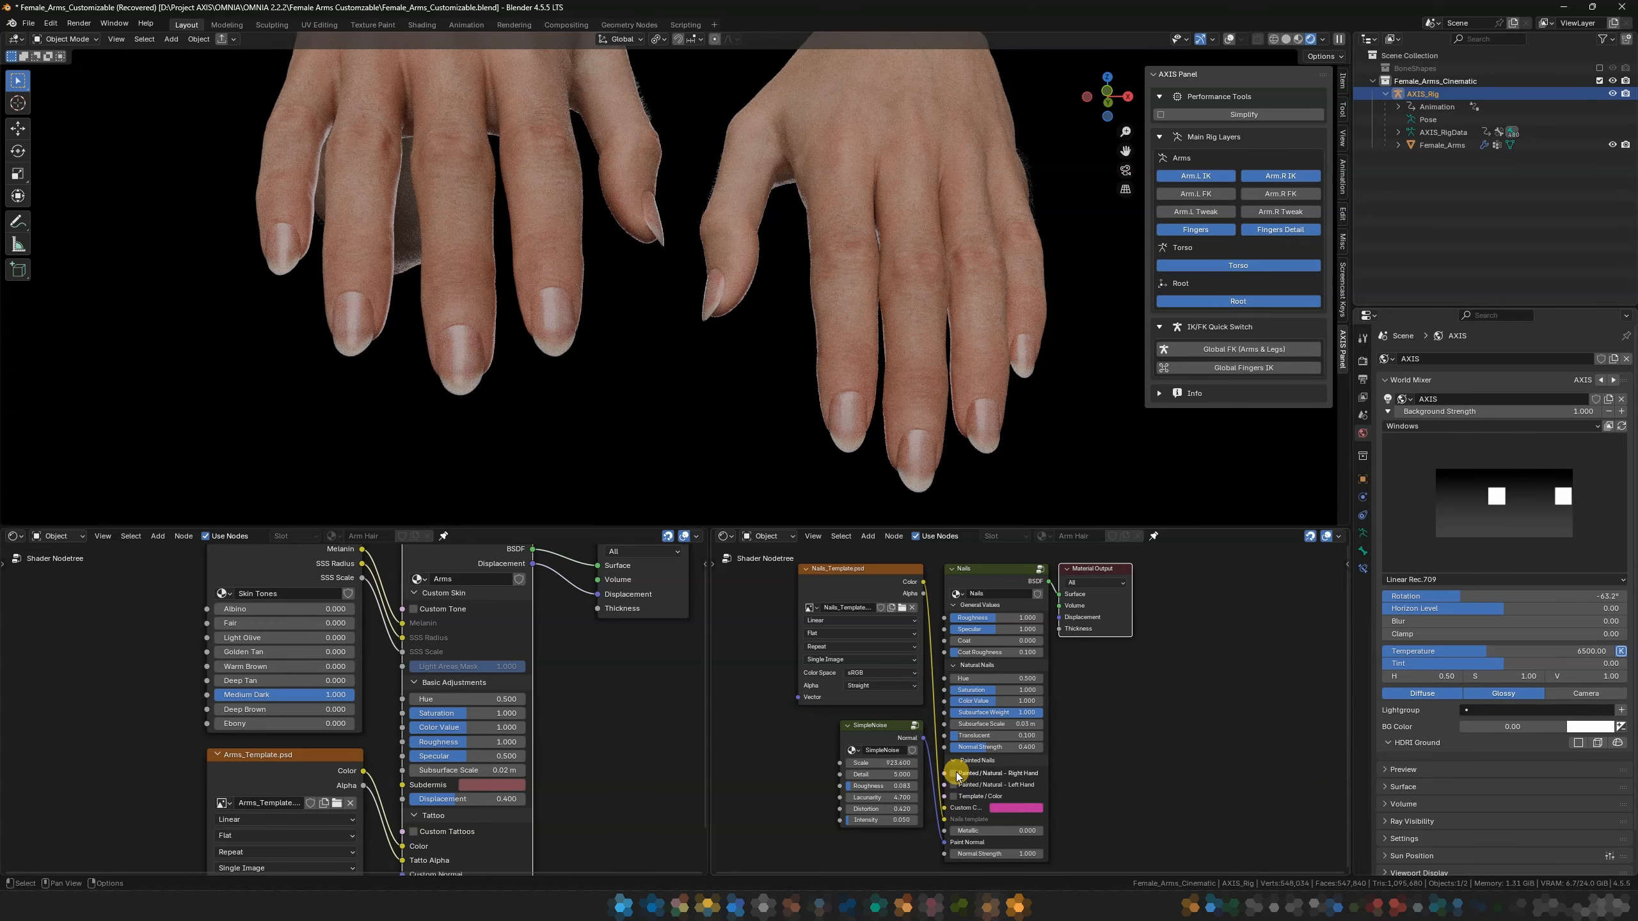
left_click(954, 773)
left_click(954, 784)
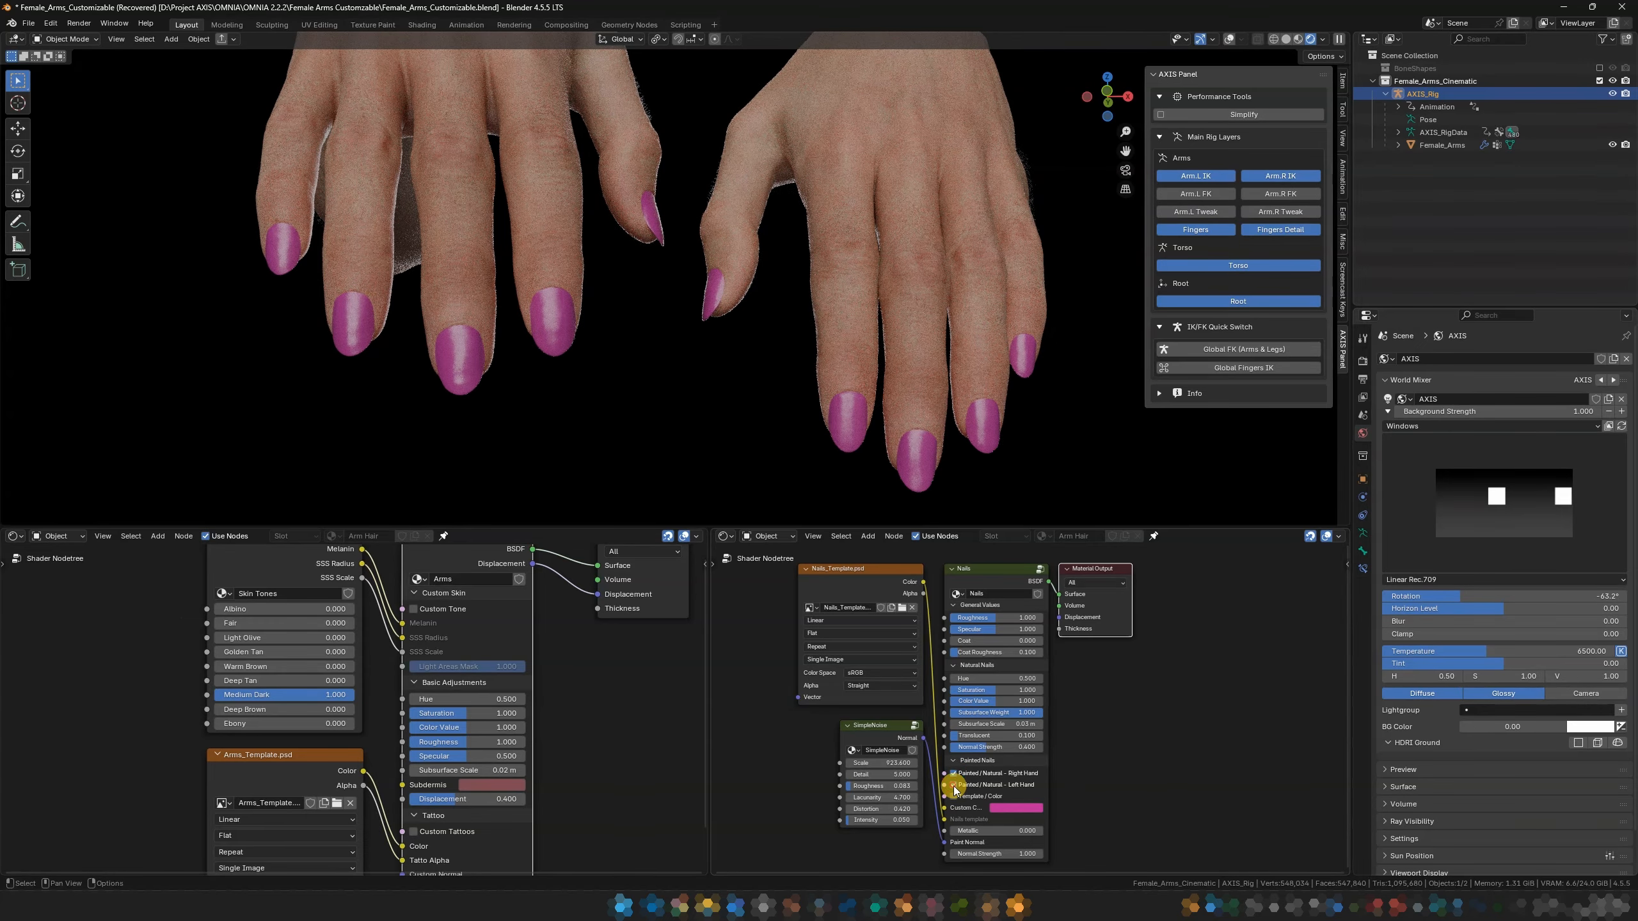
Set the Nails node's custom colour to blue and switch both hands back to natural nails
left_click(1015, 808)
mouse_move(1027, 710)
left_mouse_down()
mouse_move(1016, 650)
mouse_move(1062, 650)
left_mouse_up()
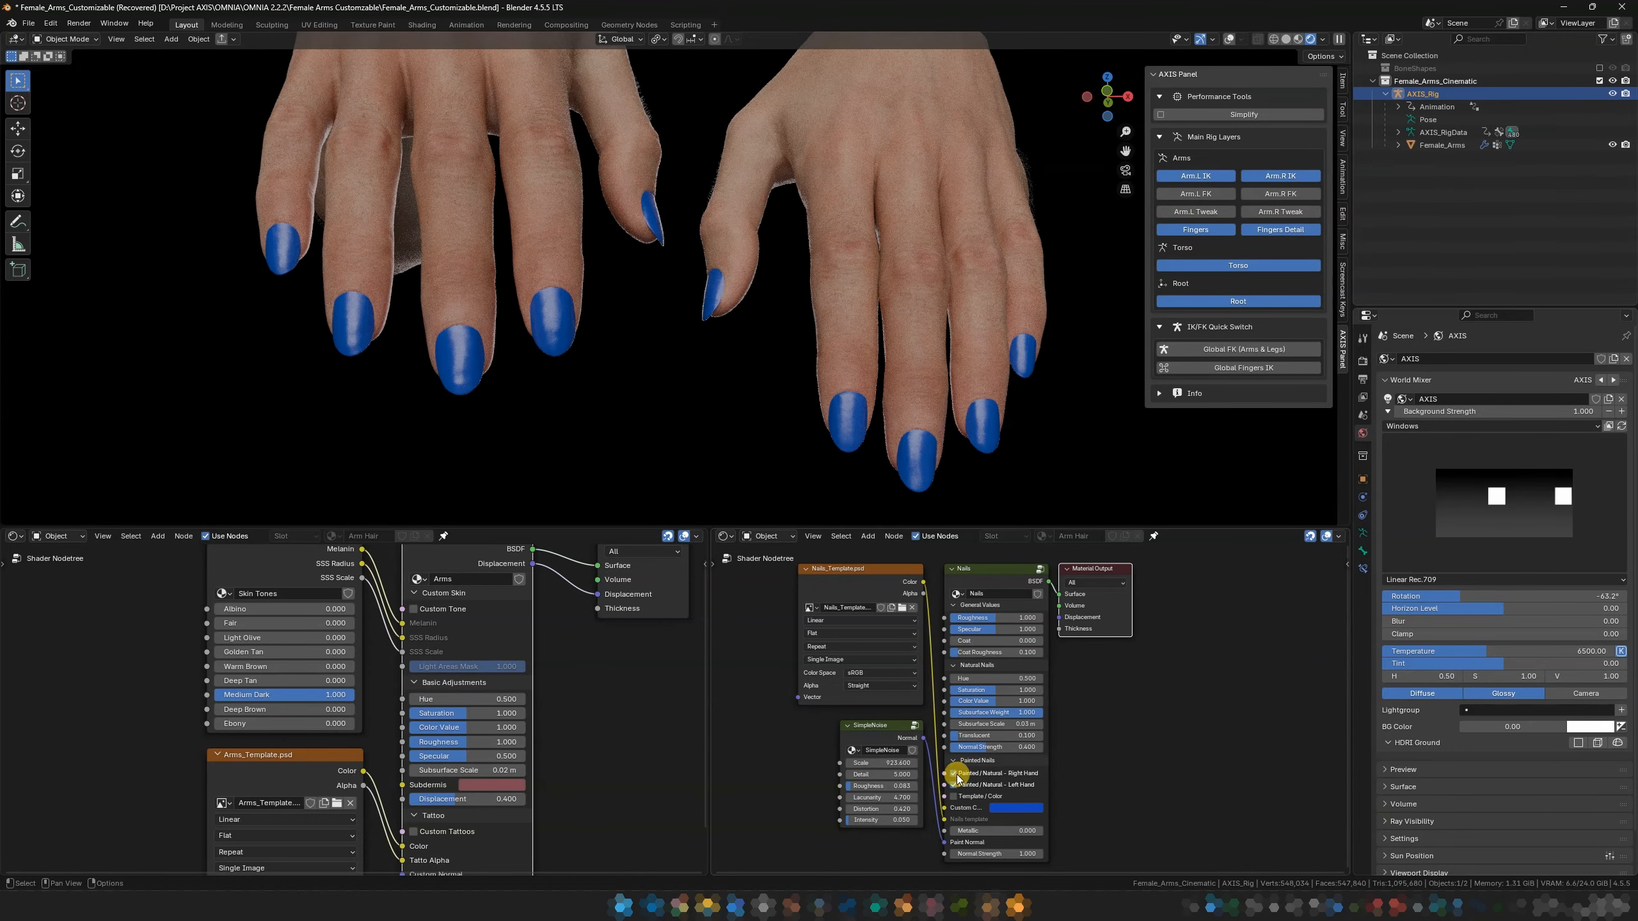
left_click_drag(954, 772, 953, 784)
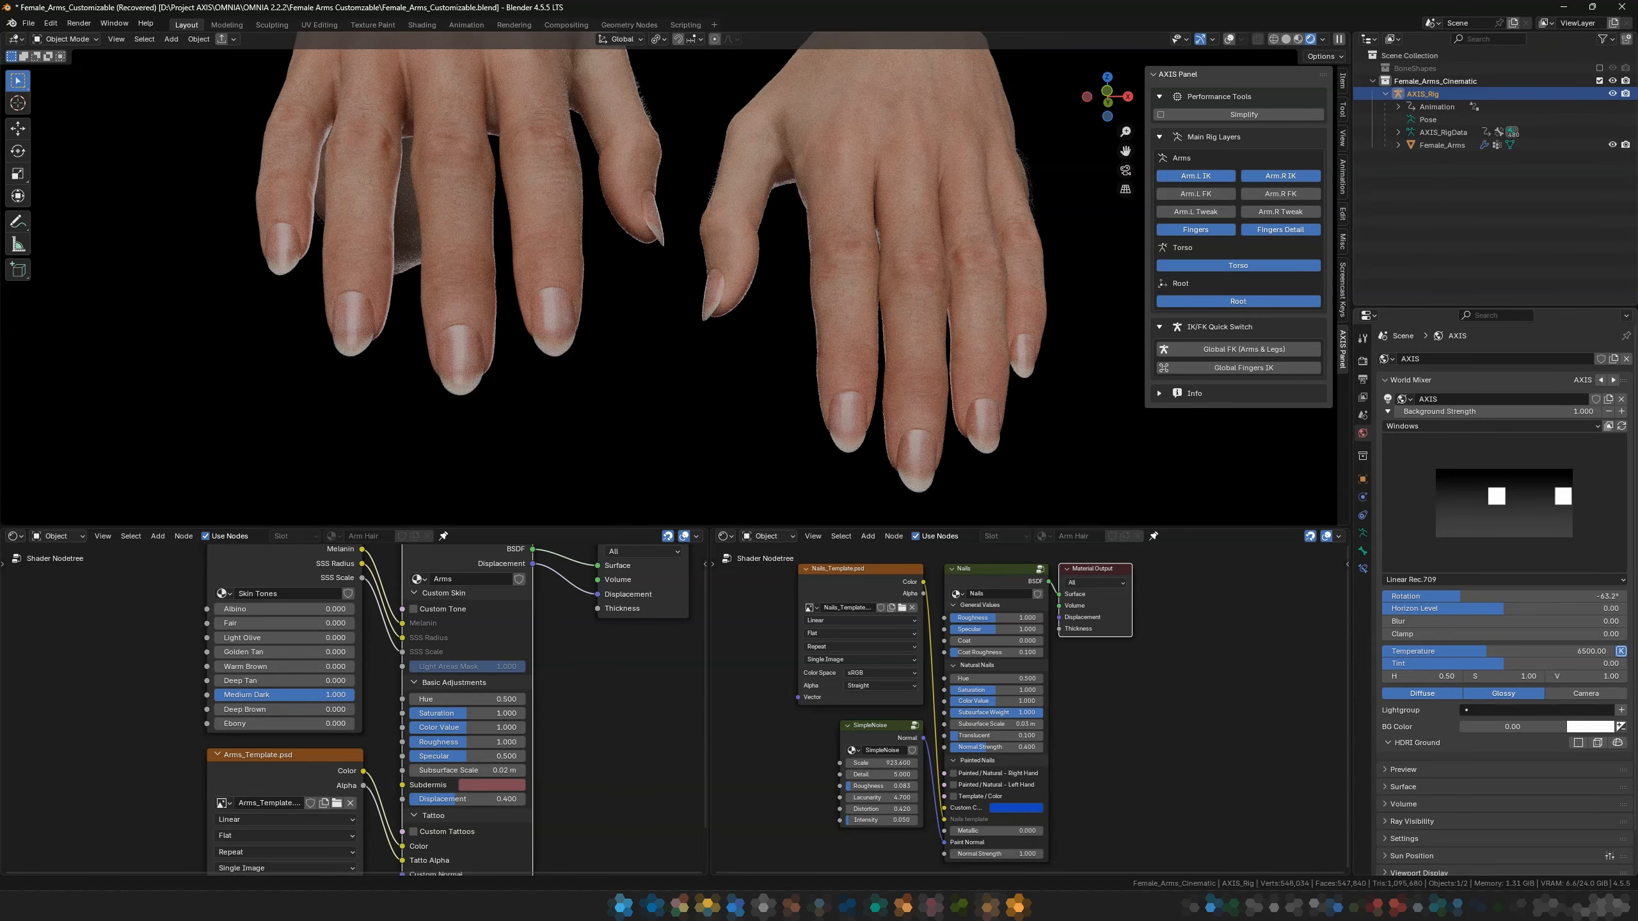
Open Nails_Template.psd from the textures folder in Photoshop and toggle the visibility of its Legend and Edges layers
left_click_drag(0, 318, 627, 330)
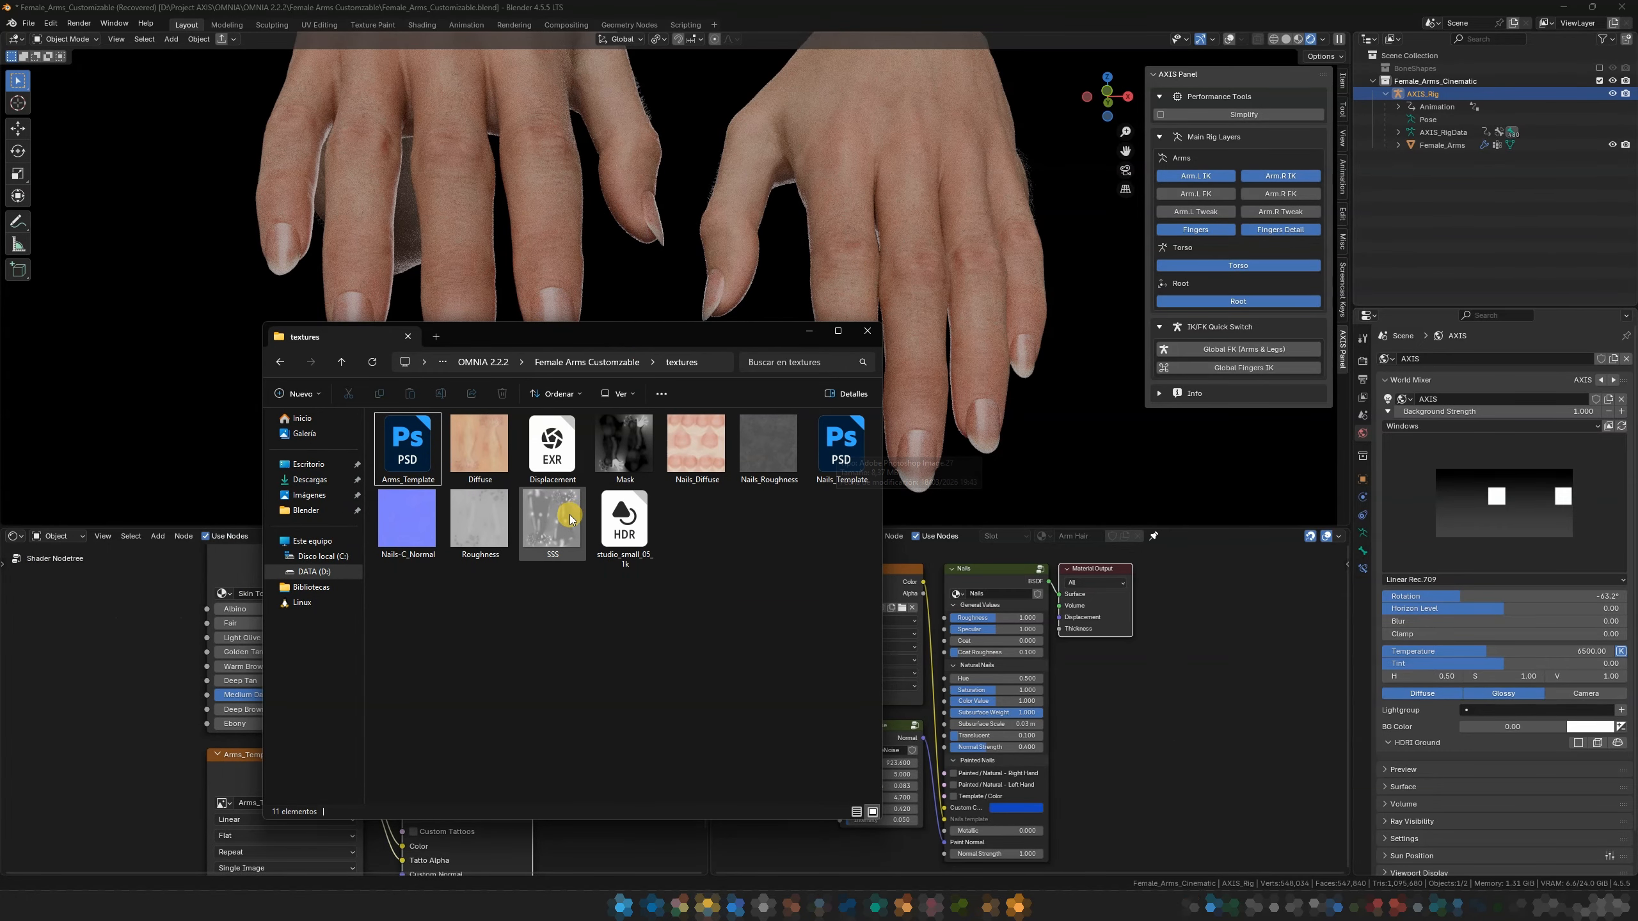
double_click(839, 452)
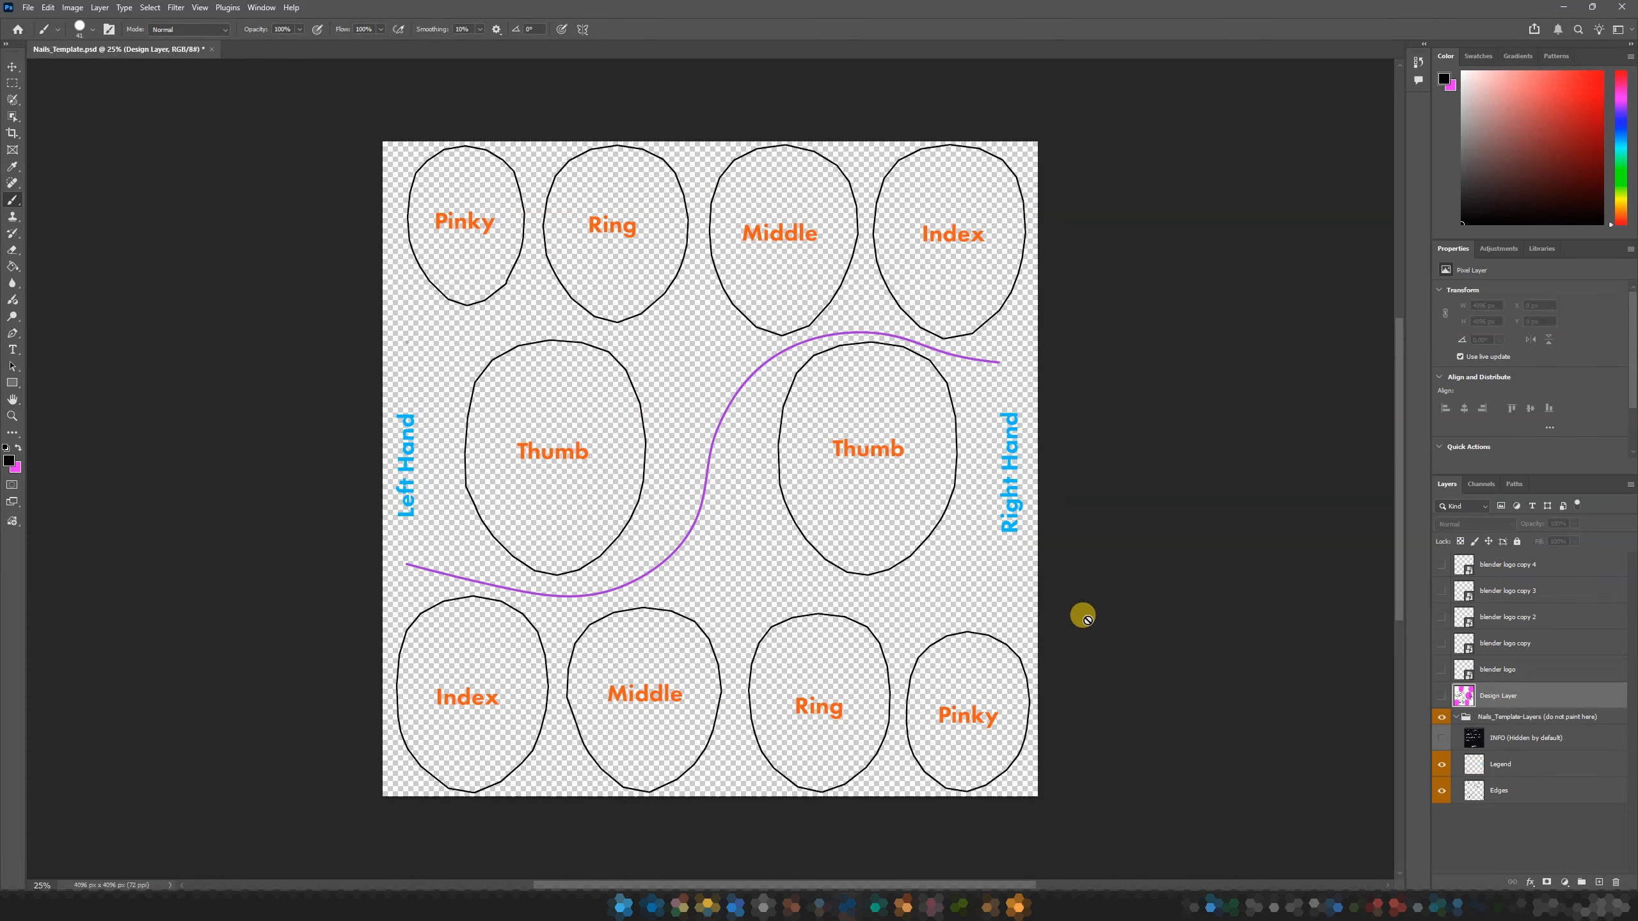
left_click(1442, 764)
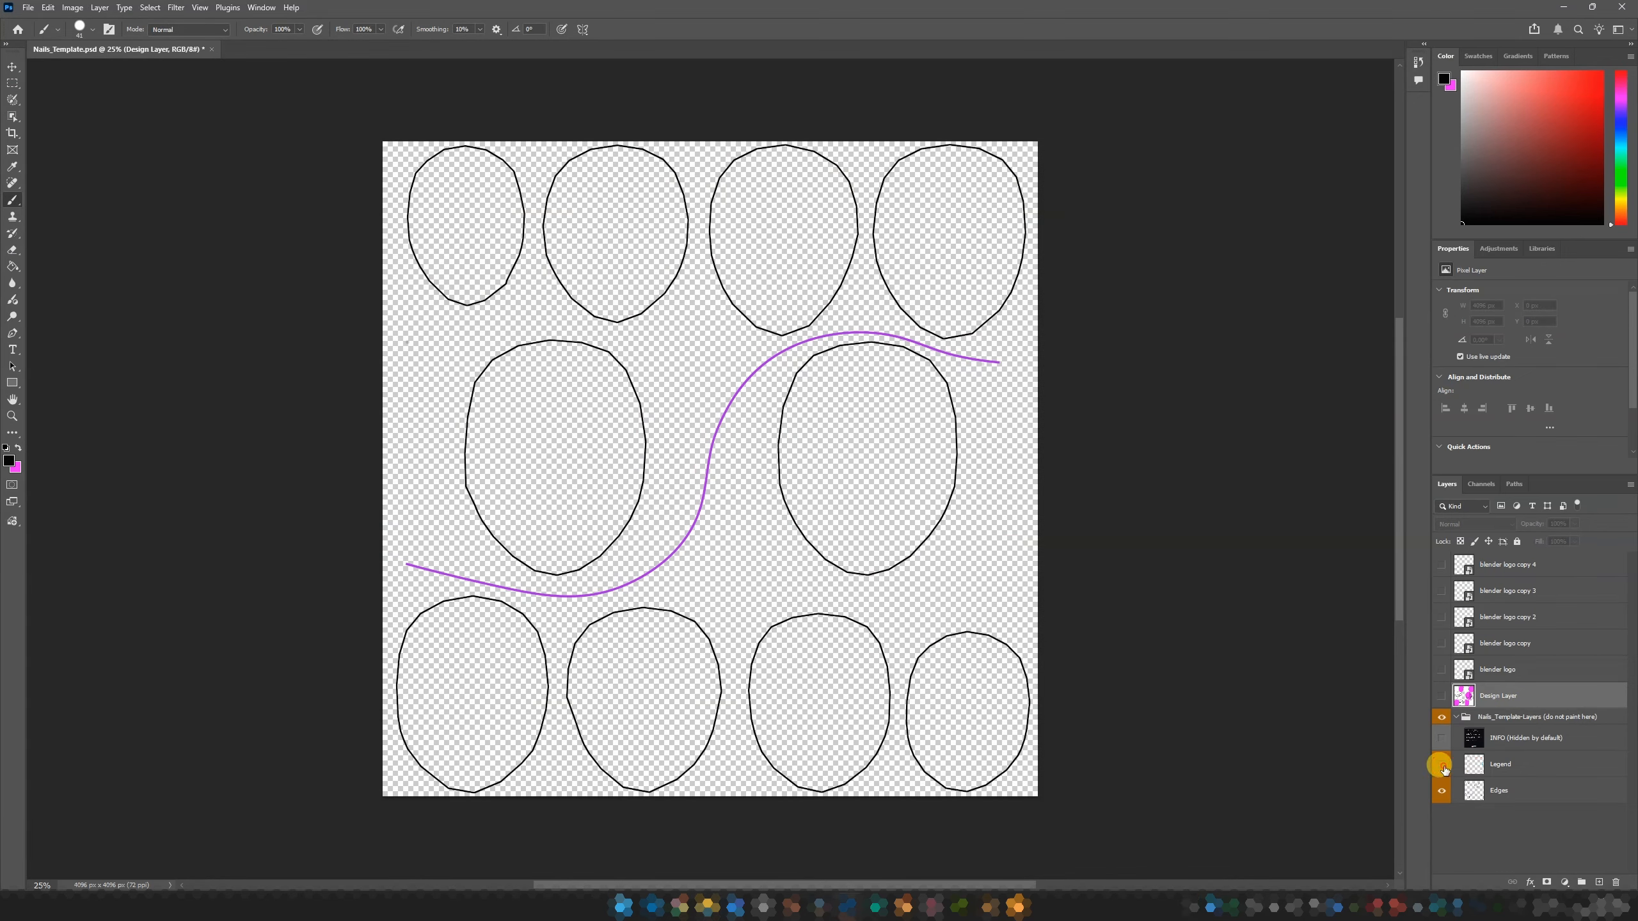
left_click(1442, 764)
left_click(1441, 791)
left_click(1442, 791)
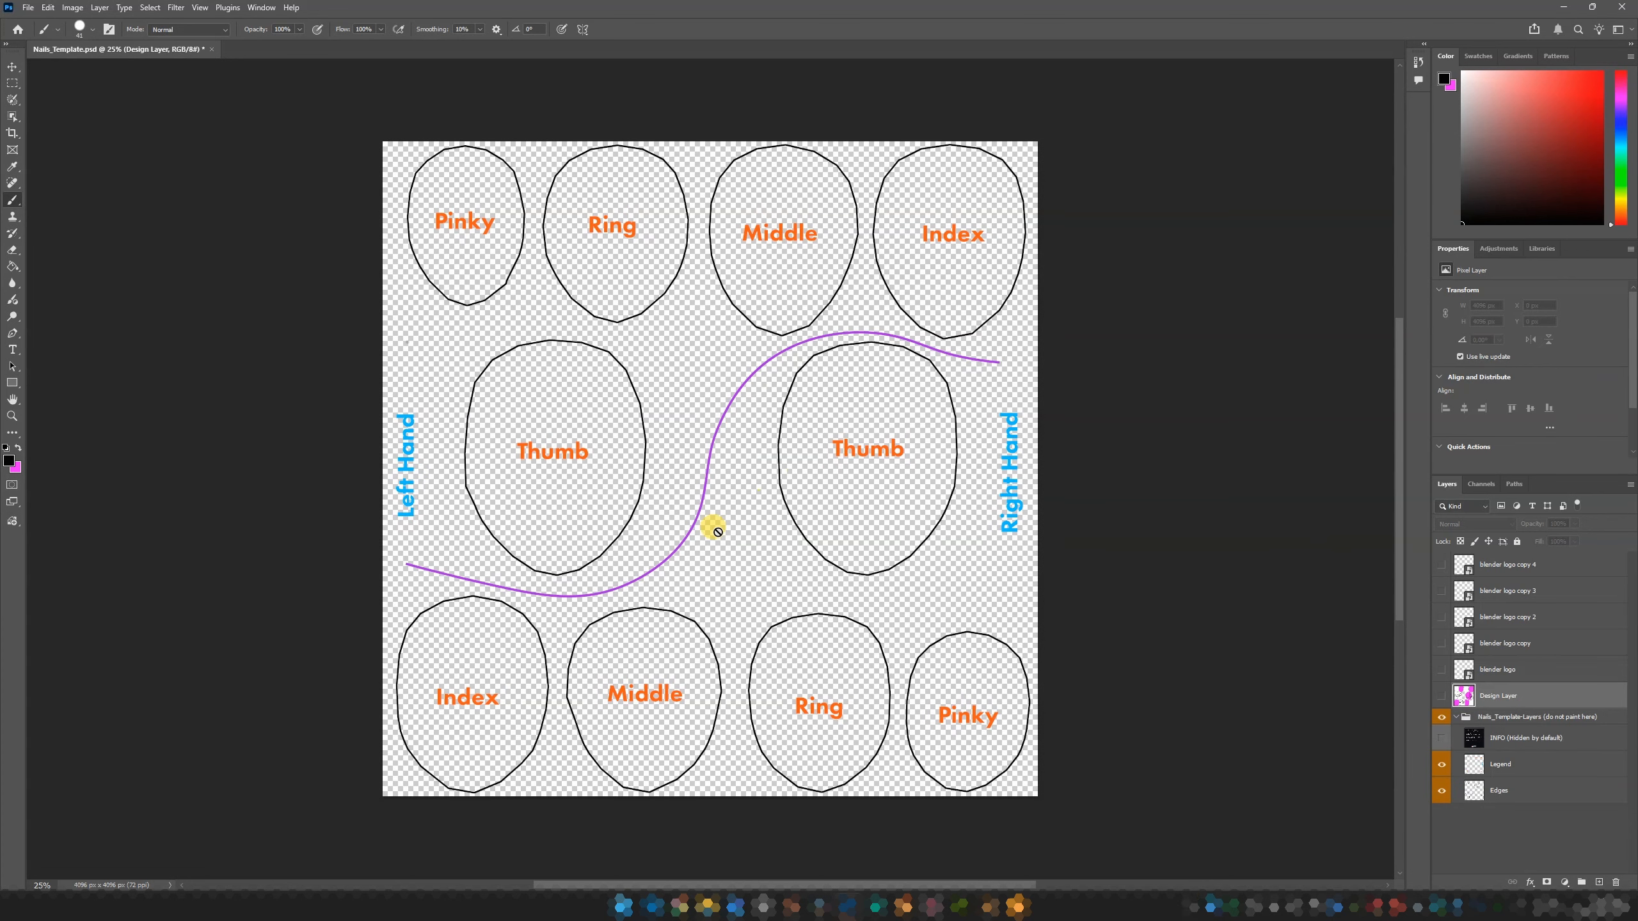
Activate the Move tool and check the Nails_Template file in the textures folder
key("v")
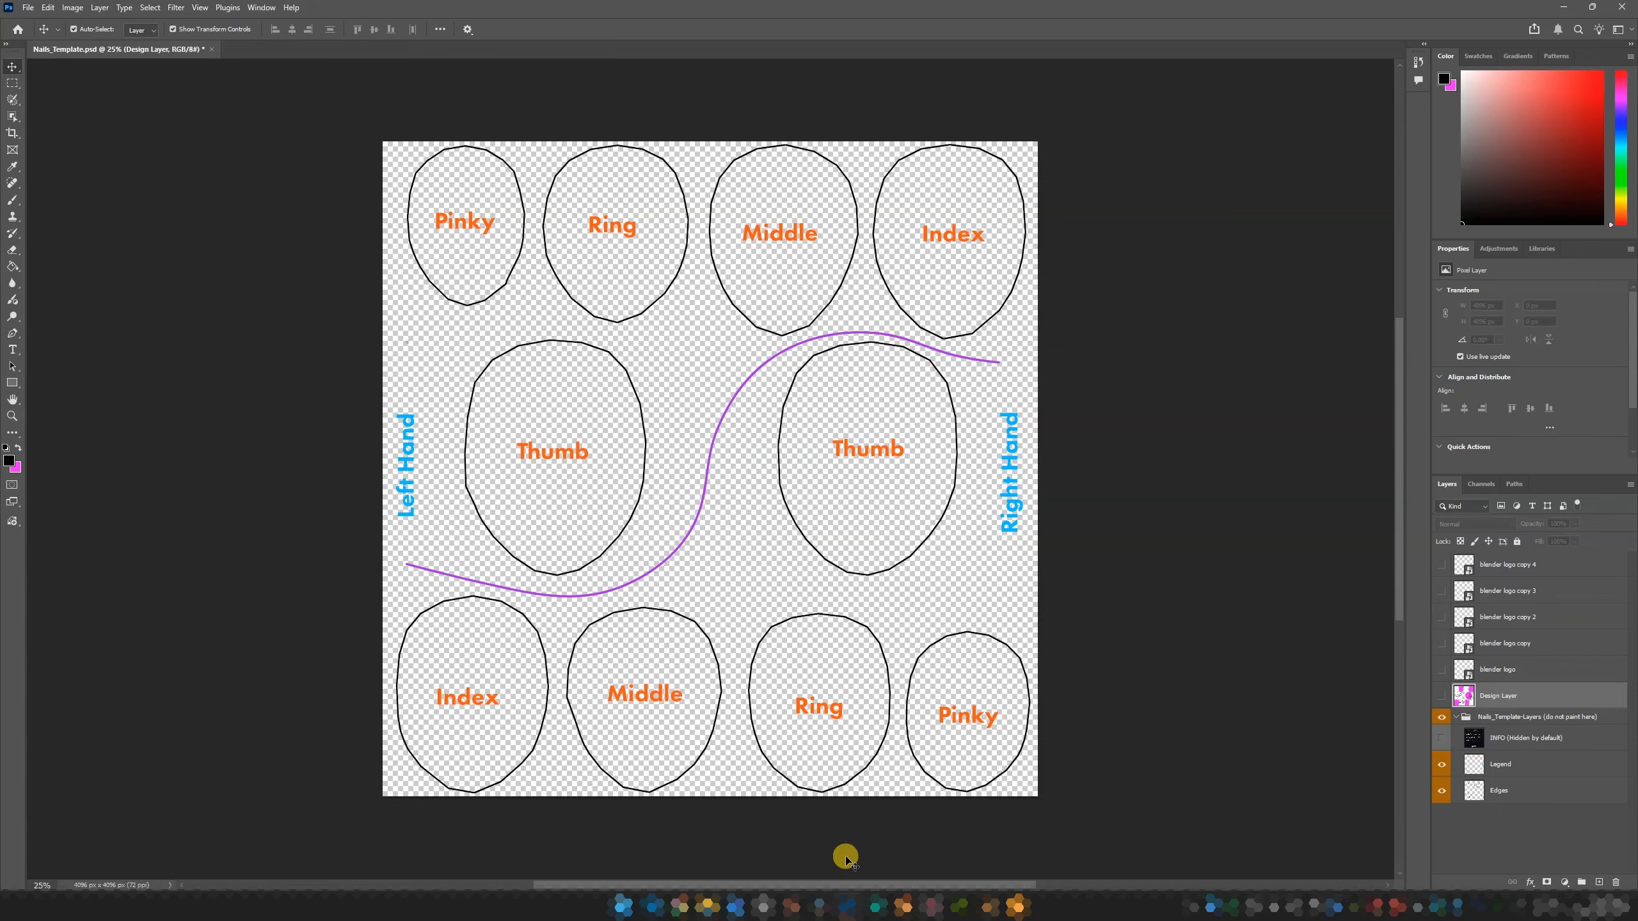
left_click(748, 838)
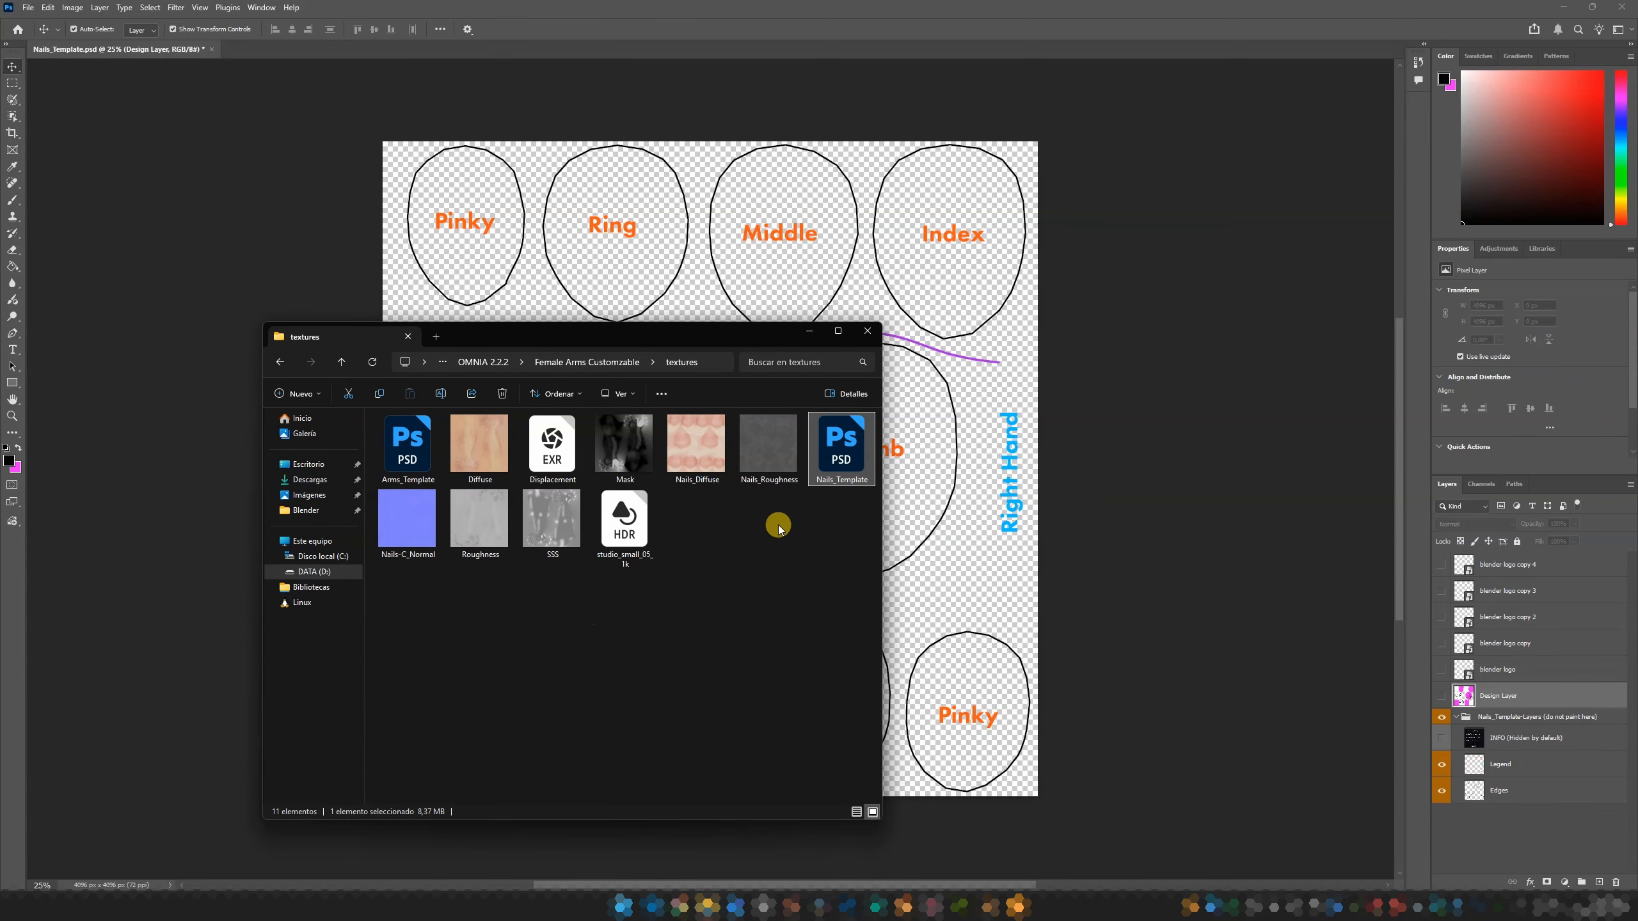
left_click(809, 332)
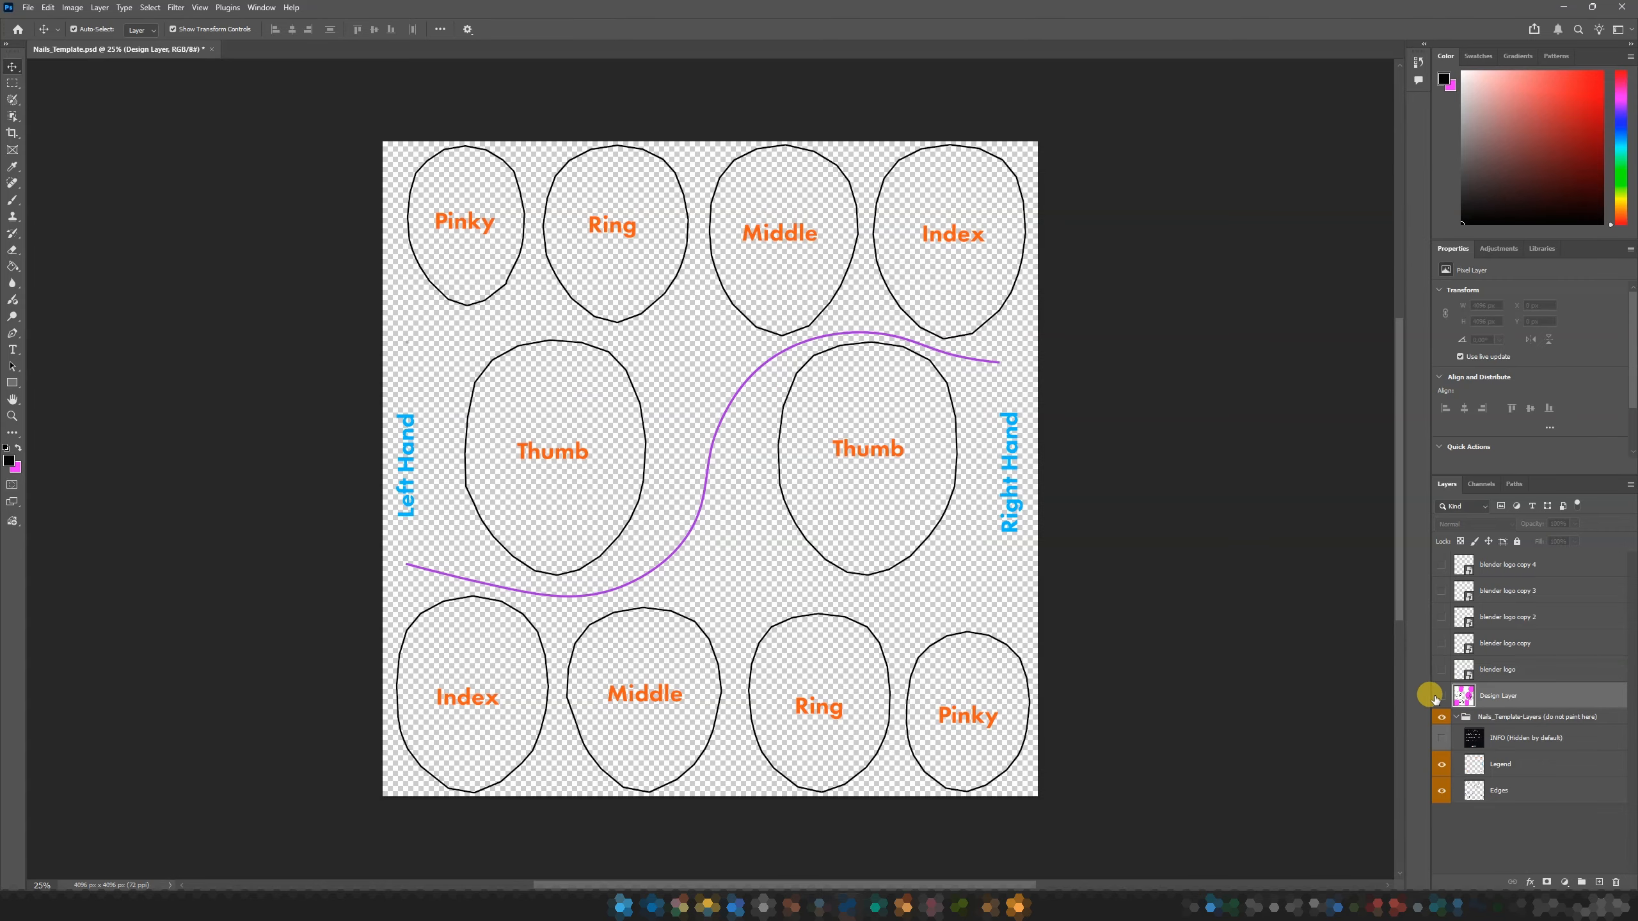
Show the Design Layer and all blender logo layers, hide the Nails_Template-Layers group, and save the PSD
left_click_drag(1432, 699, 1442, 564)
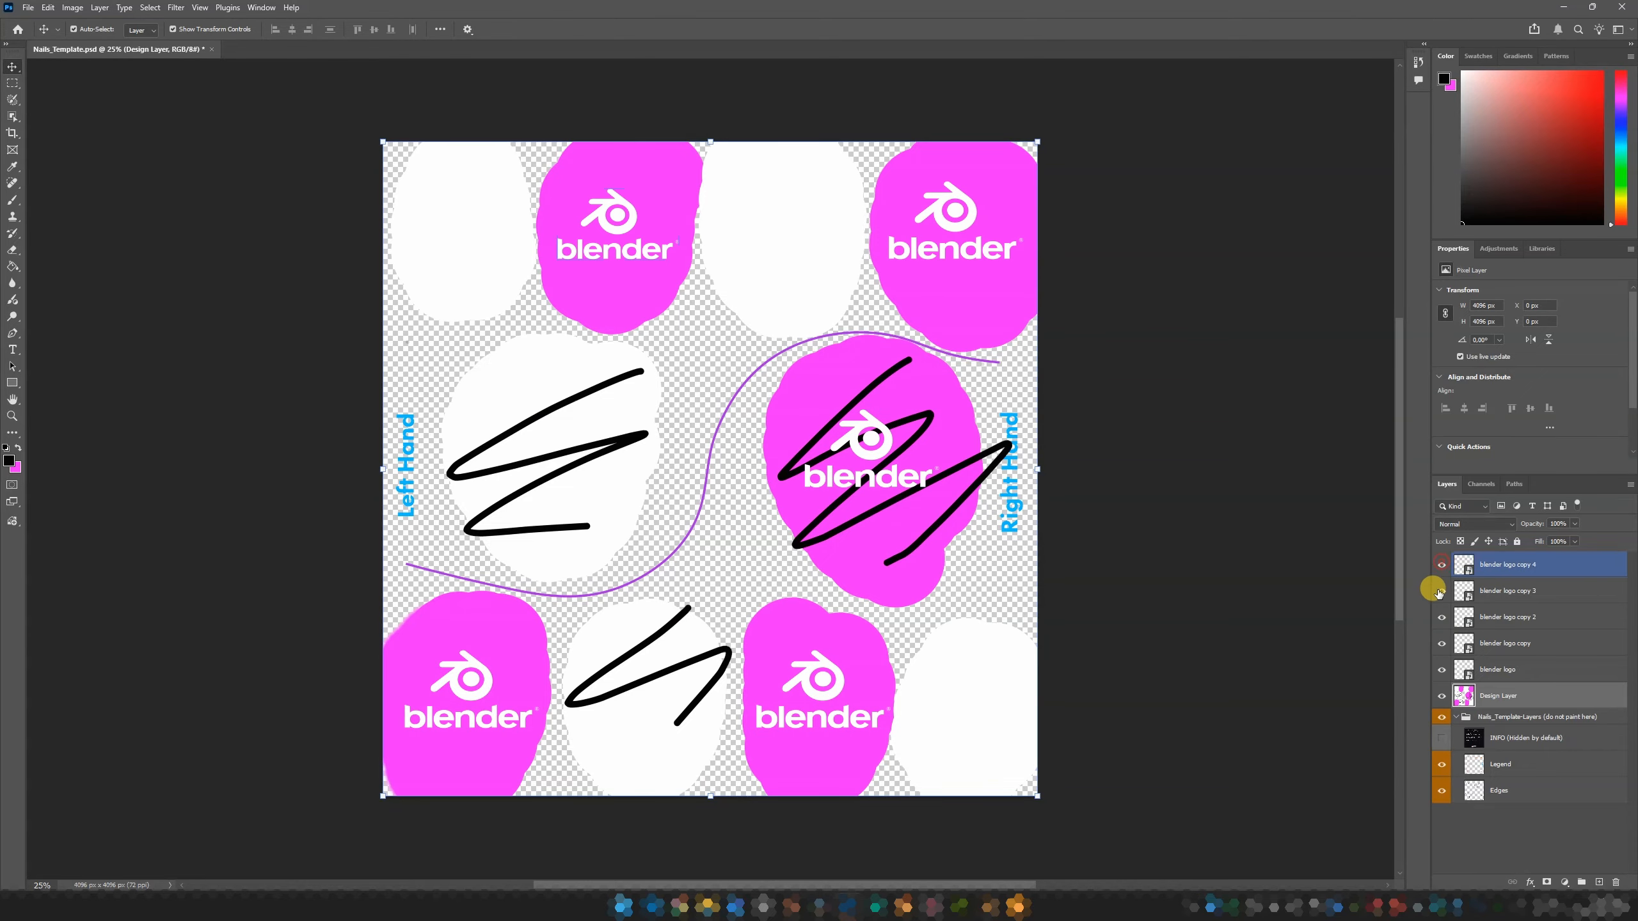
left_click(1442, 716)
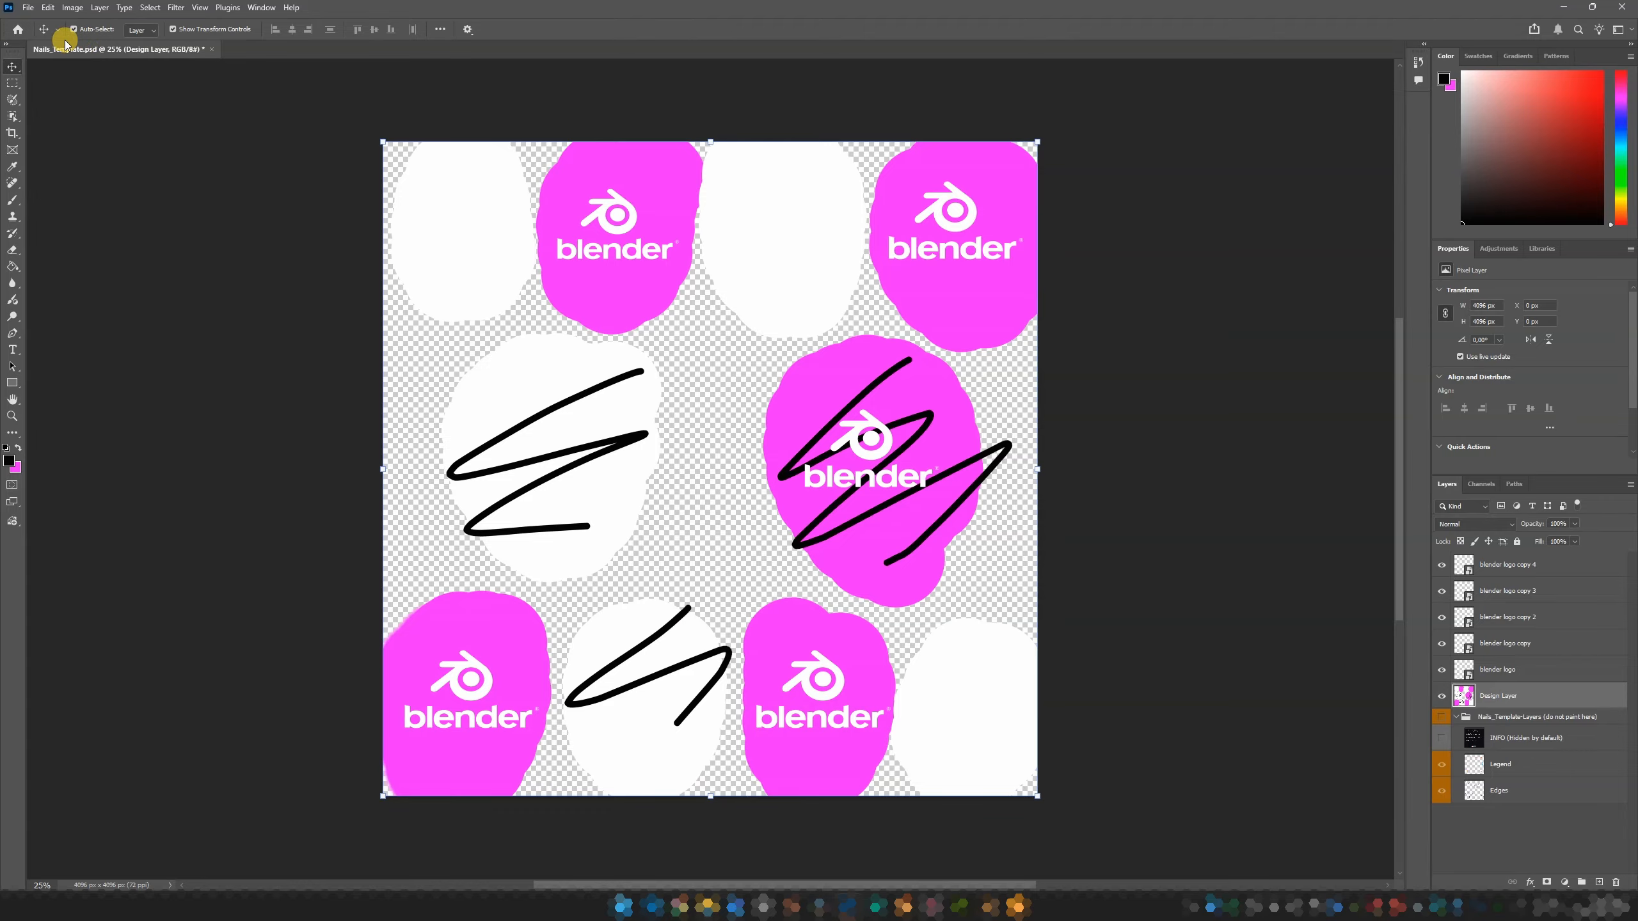
left_click(26, 8)
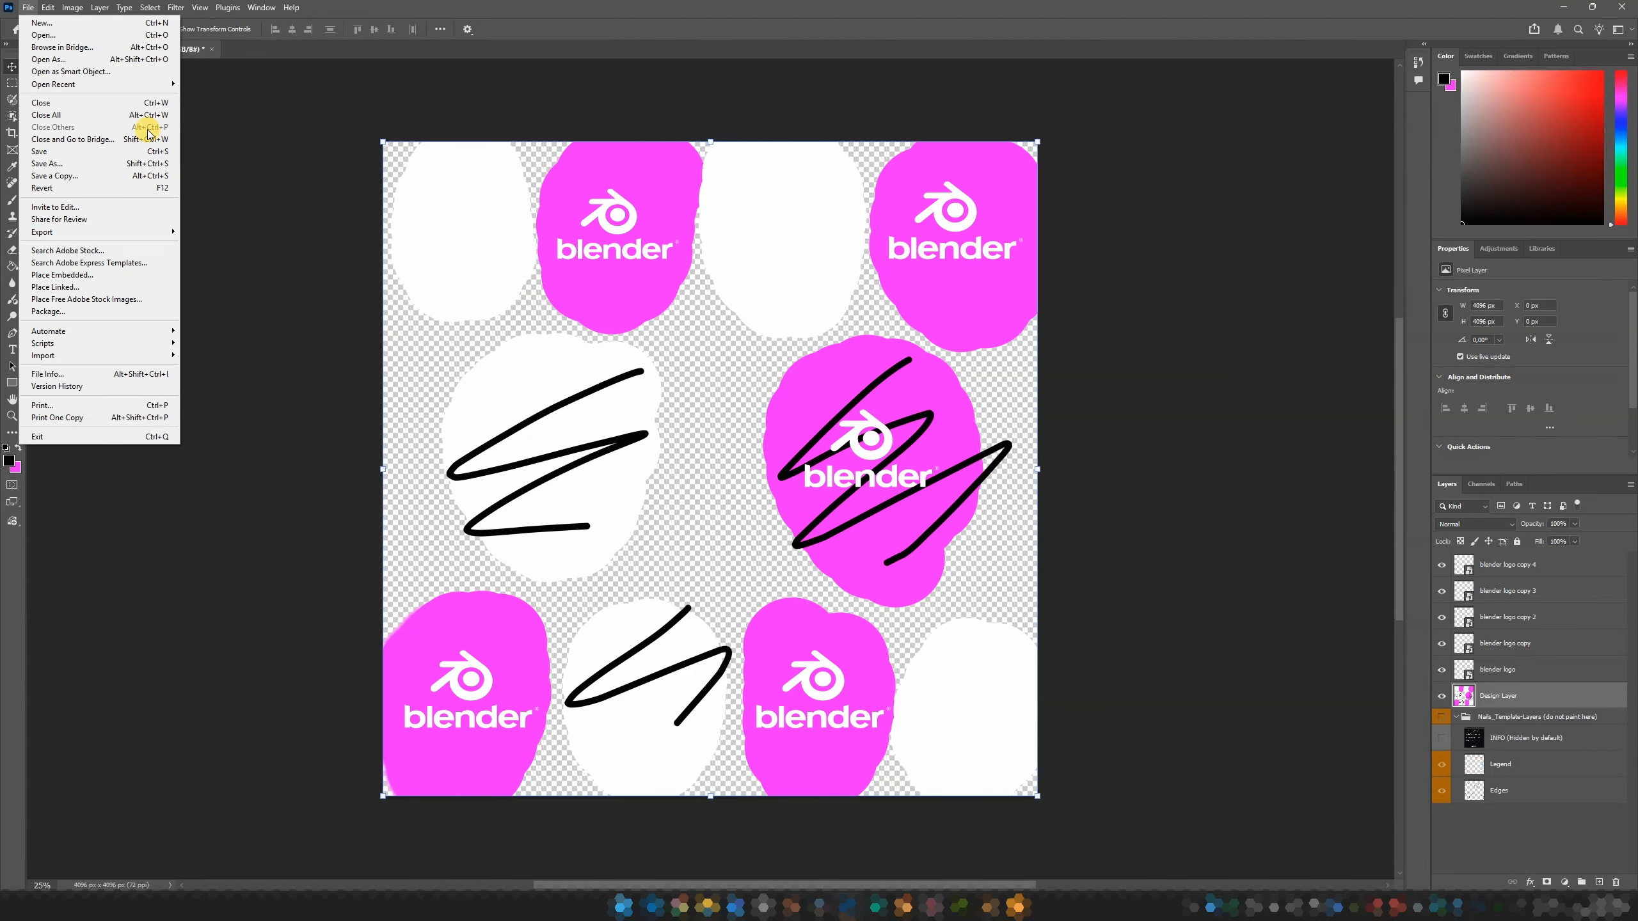
left_click(74, 170)
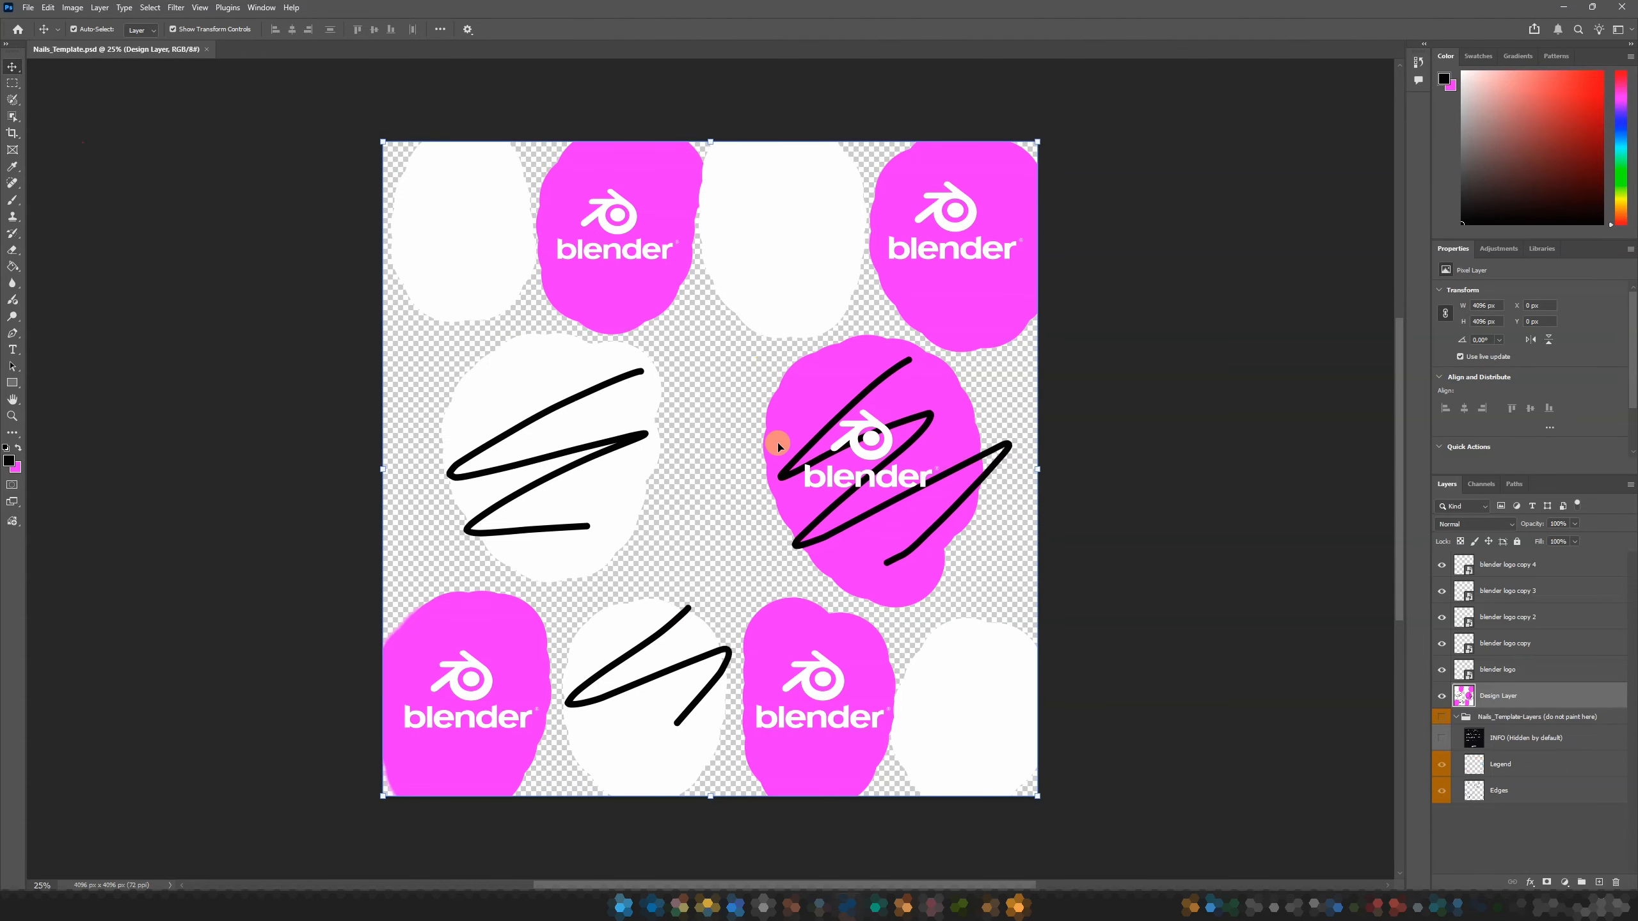
Switch to Blender and enable the painted nails for both hands with the Template/Color option in the Nails node
left_click(1559, 9)
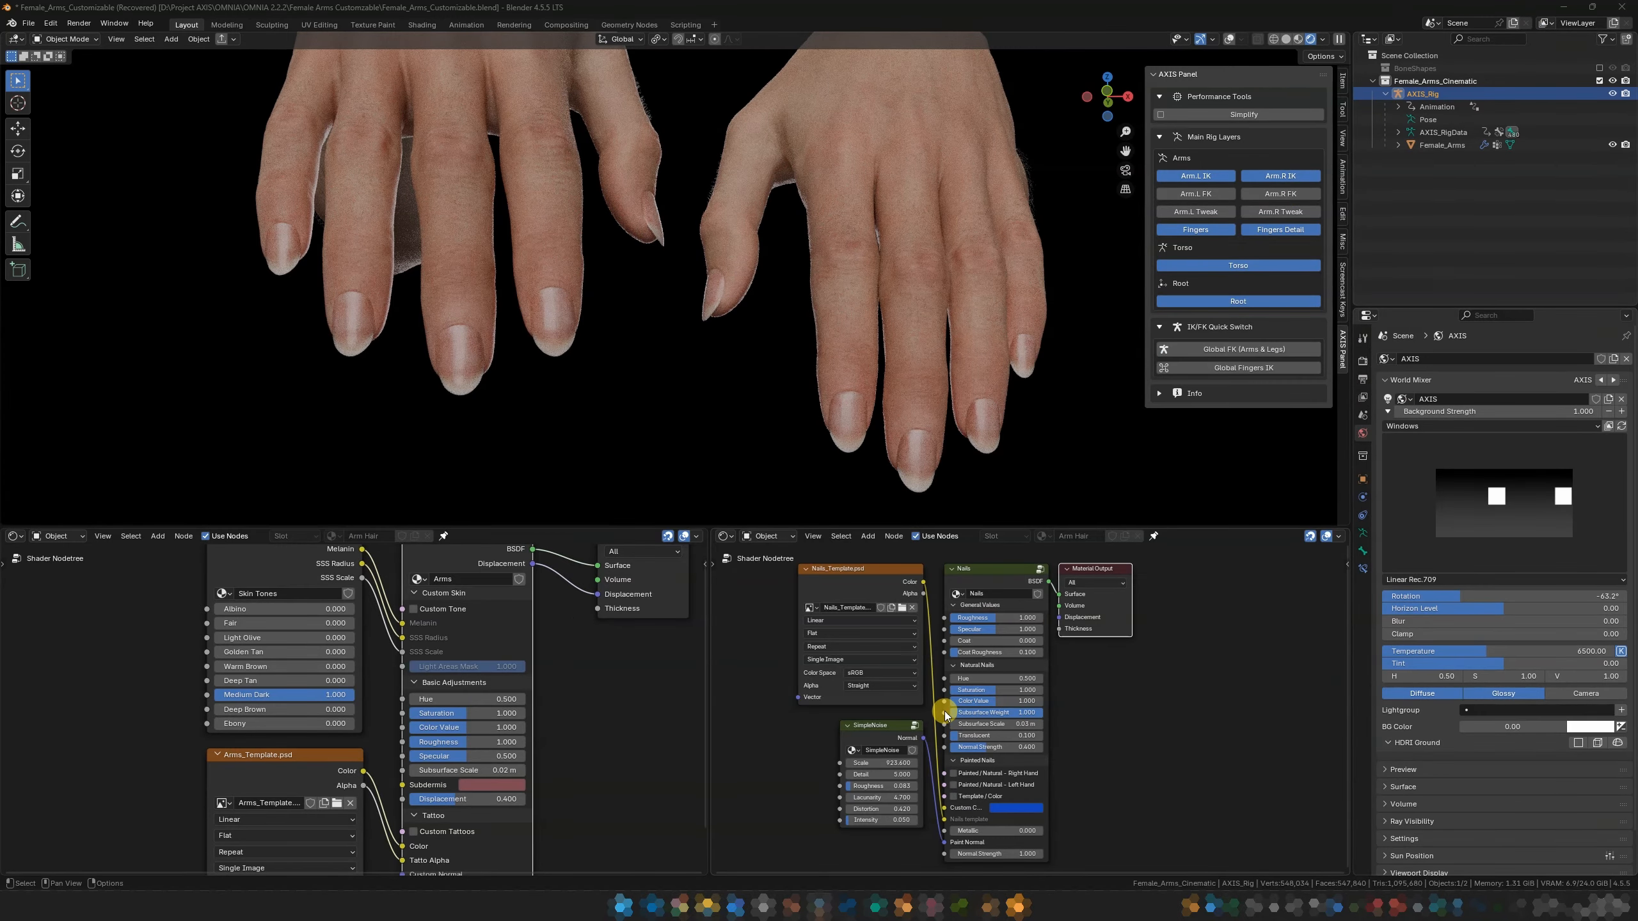
left_click(953, 772)
left_click(954, 784)
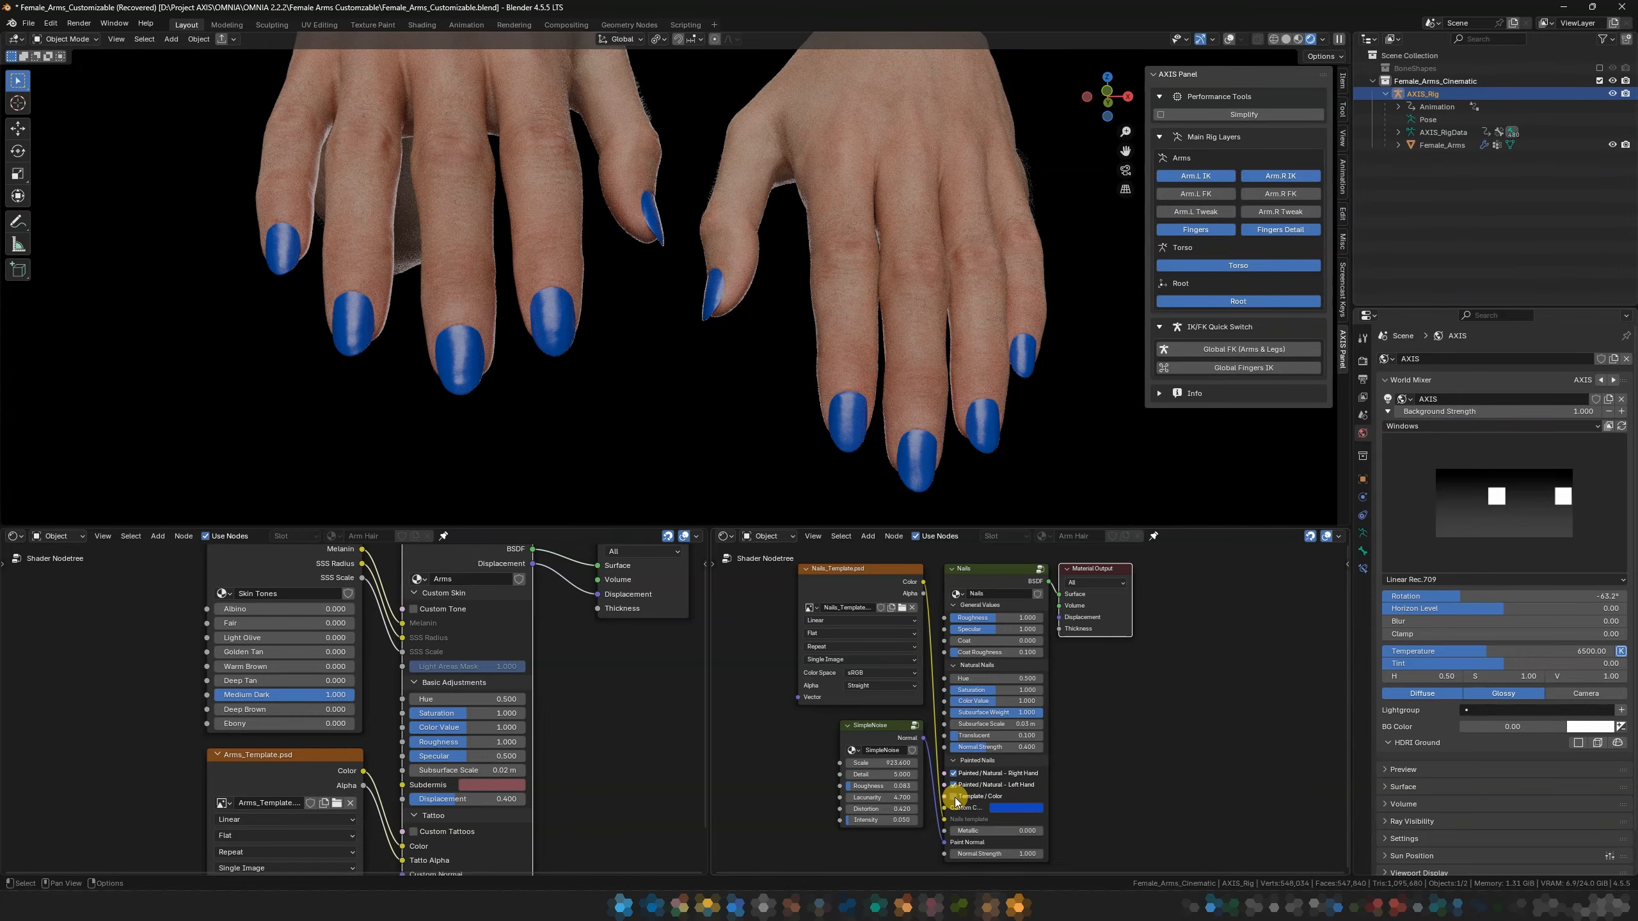
left_click(958, 800)
left_click(954, 797)
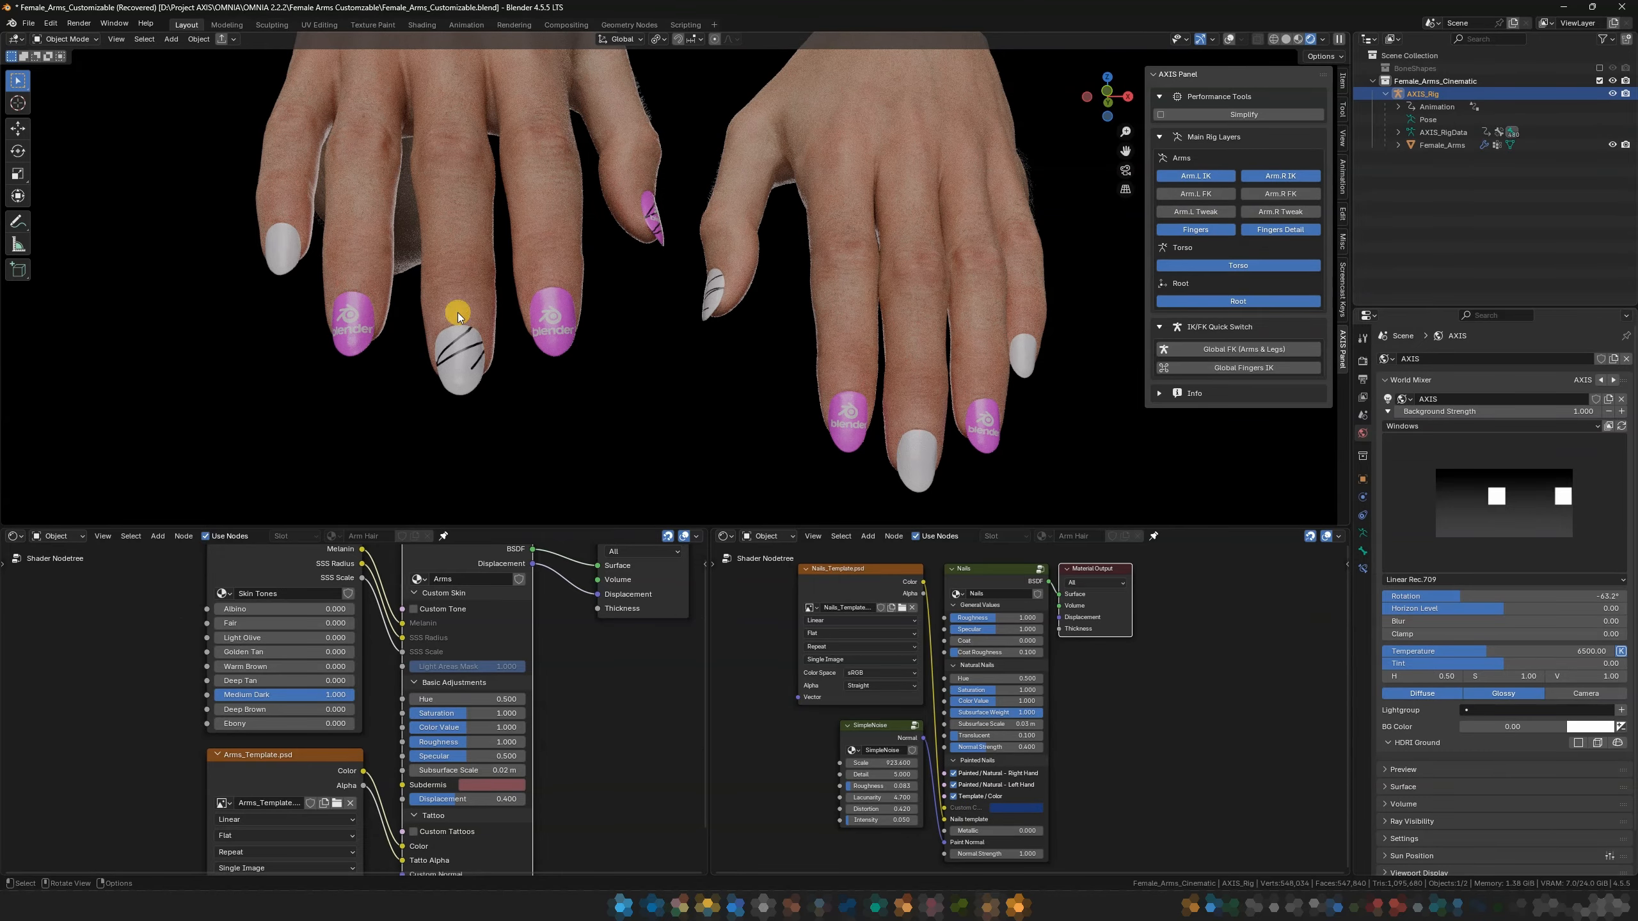
Examine the nail designs on both hands up close, switching the viewport to Solid shading and back to Rendered
middle_click_drag(458, 312, 643, 324)
scroll(491, 324, "up", 3)
scroll(642, 325, "down", 4)
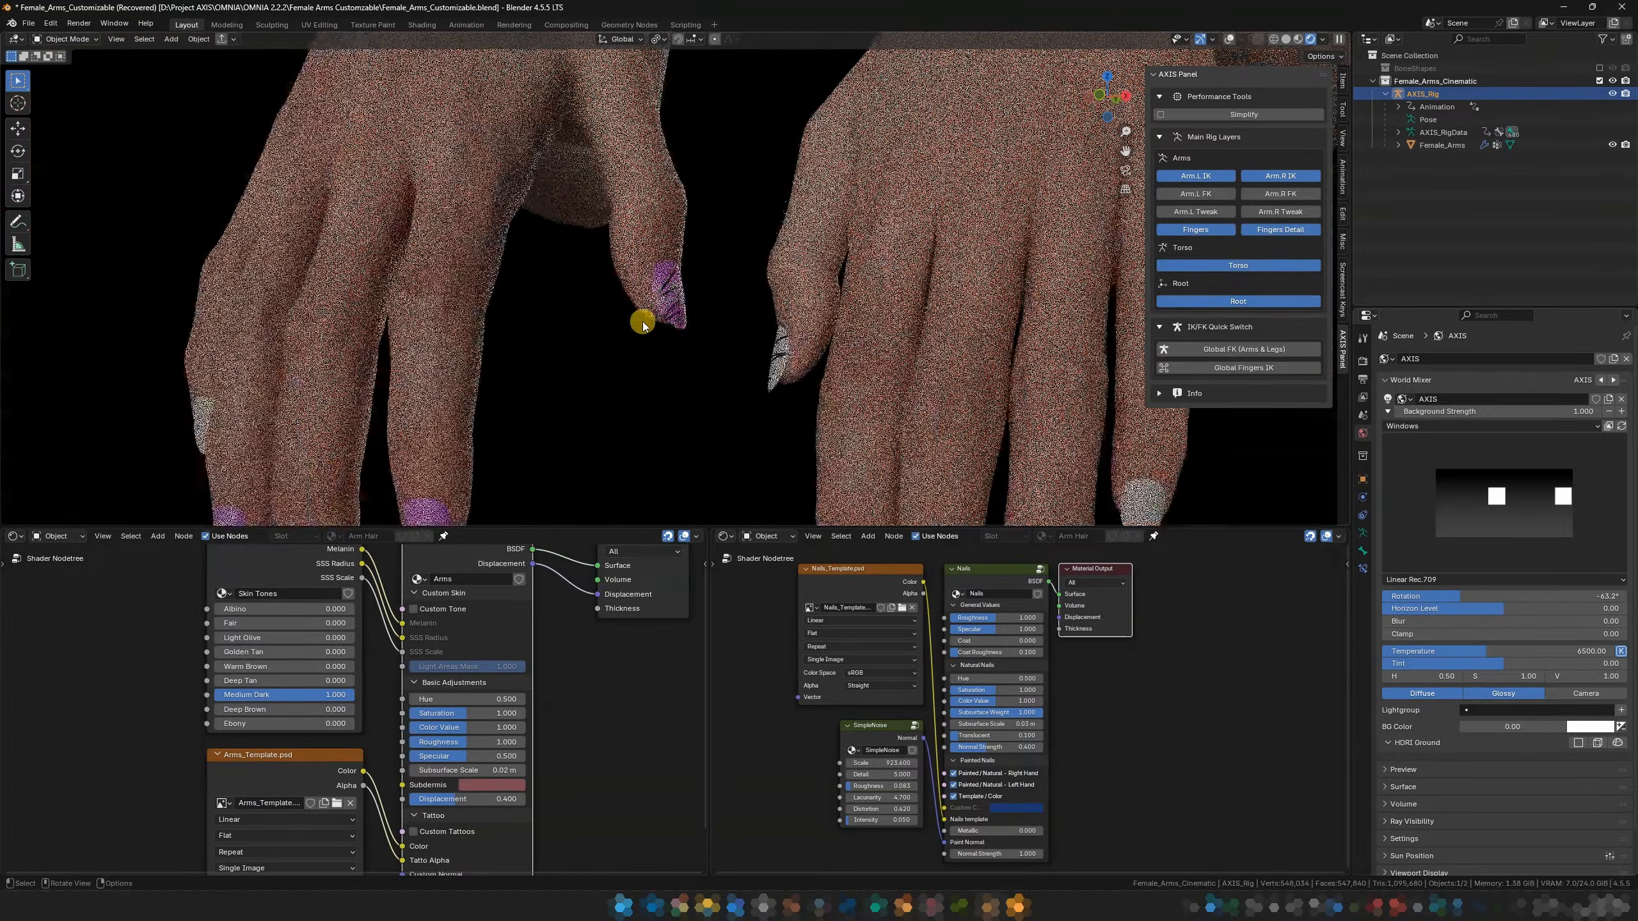
scroll(642, 321, "down", 4)
middle_click_drag(680, 388, 700, 415)
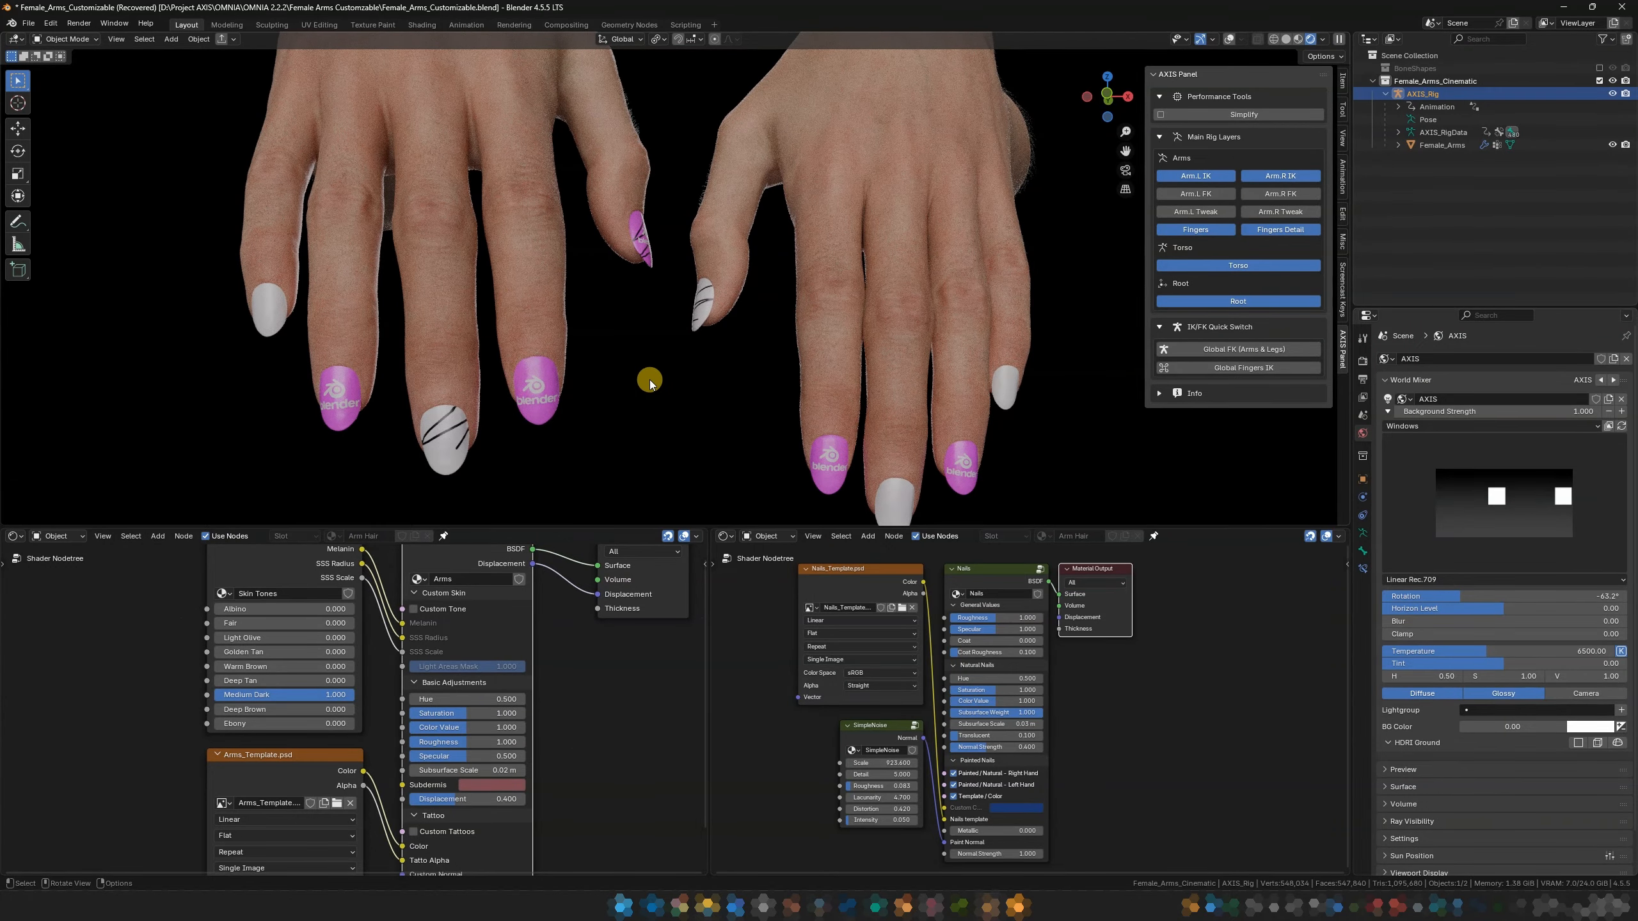
key("z")
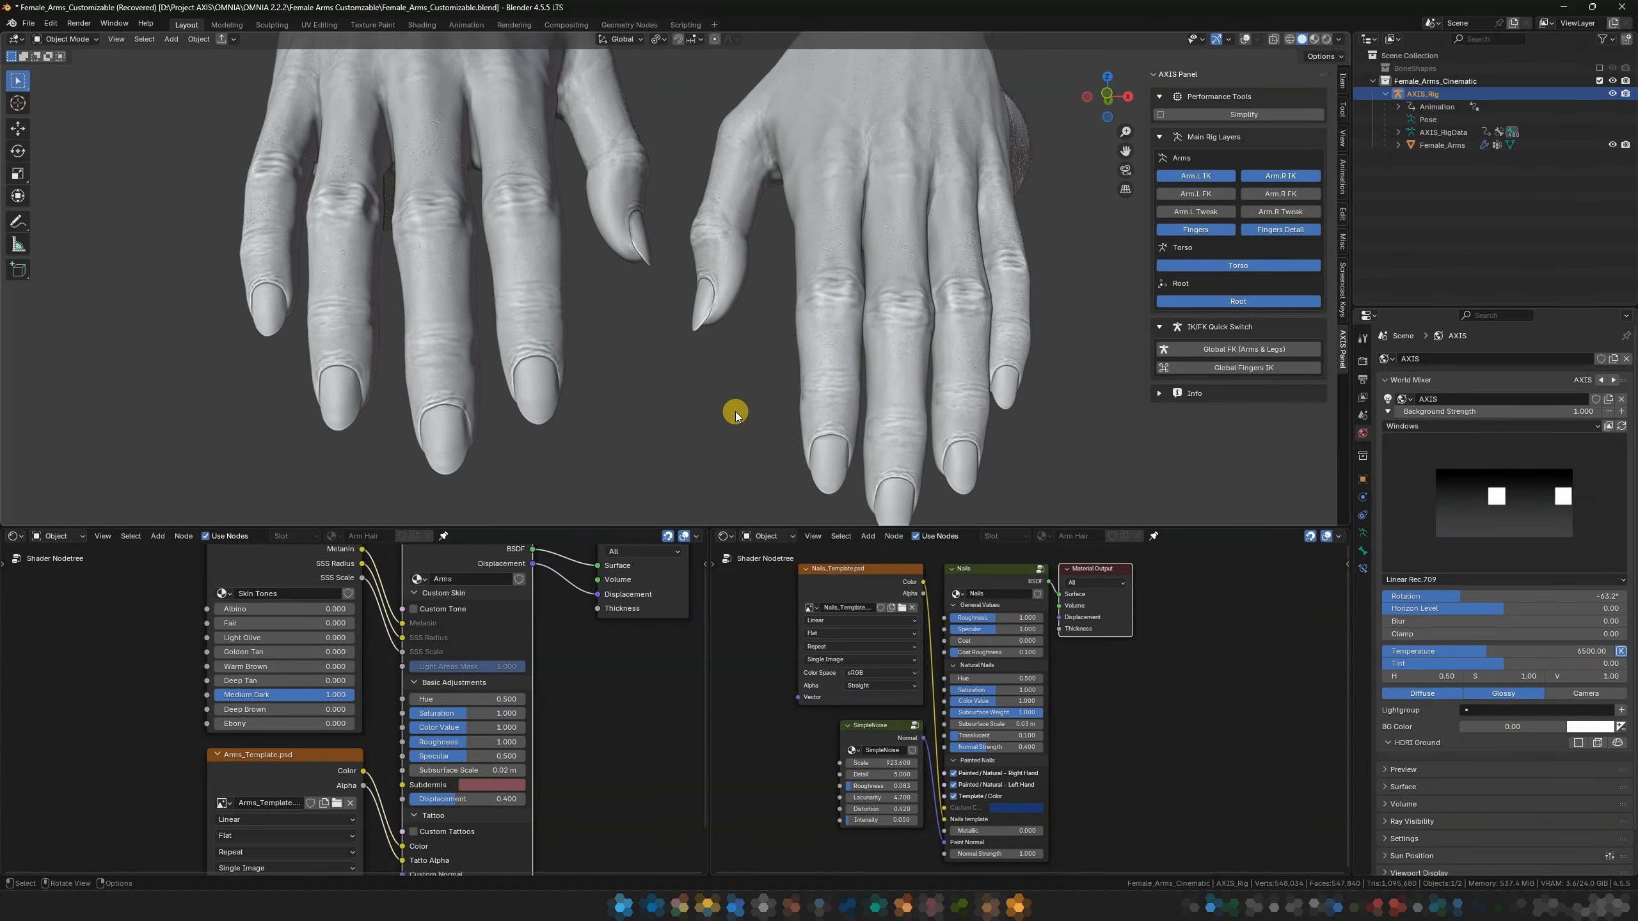
key("z")
left_click(734, 320)
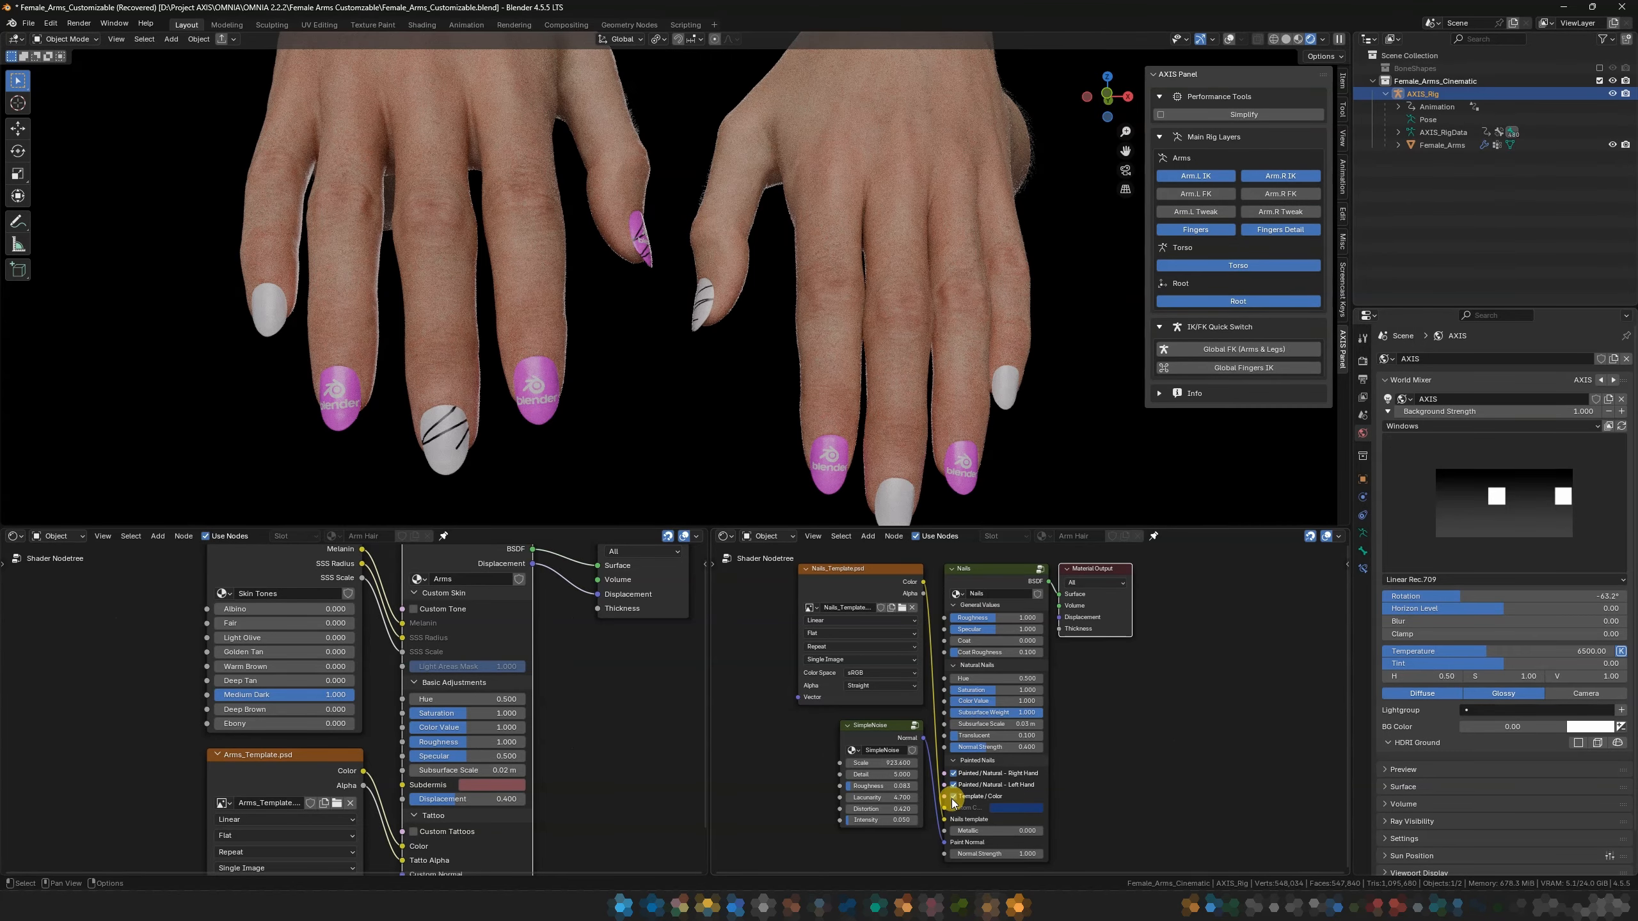
Toggle the Template/Color option off and on in the Nails node and view both hands from farther away
left_click(953, 796)
left_click(953, 797)
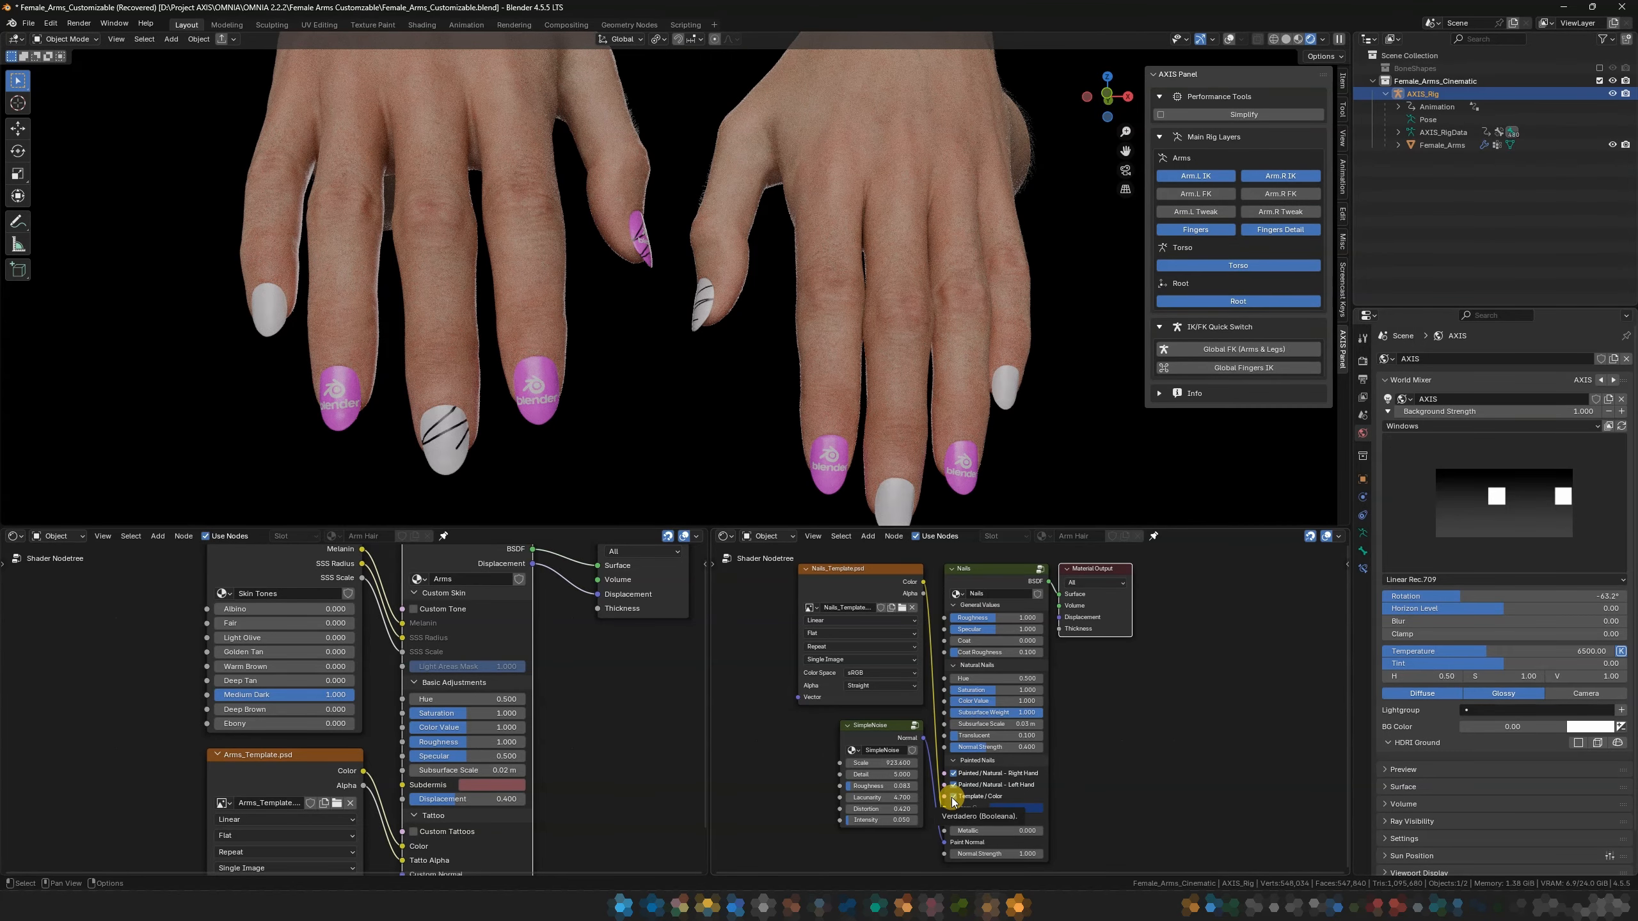
middle_click_drag(877, 493, 842, 453)
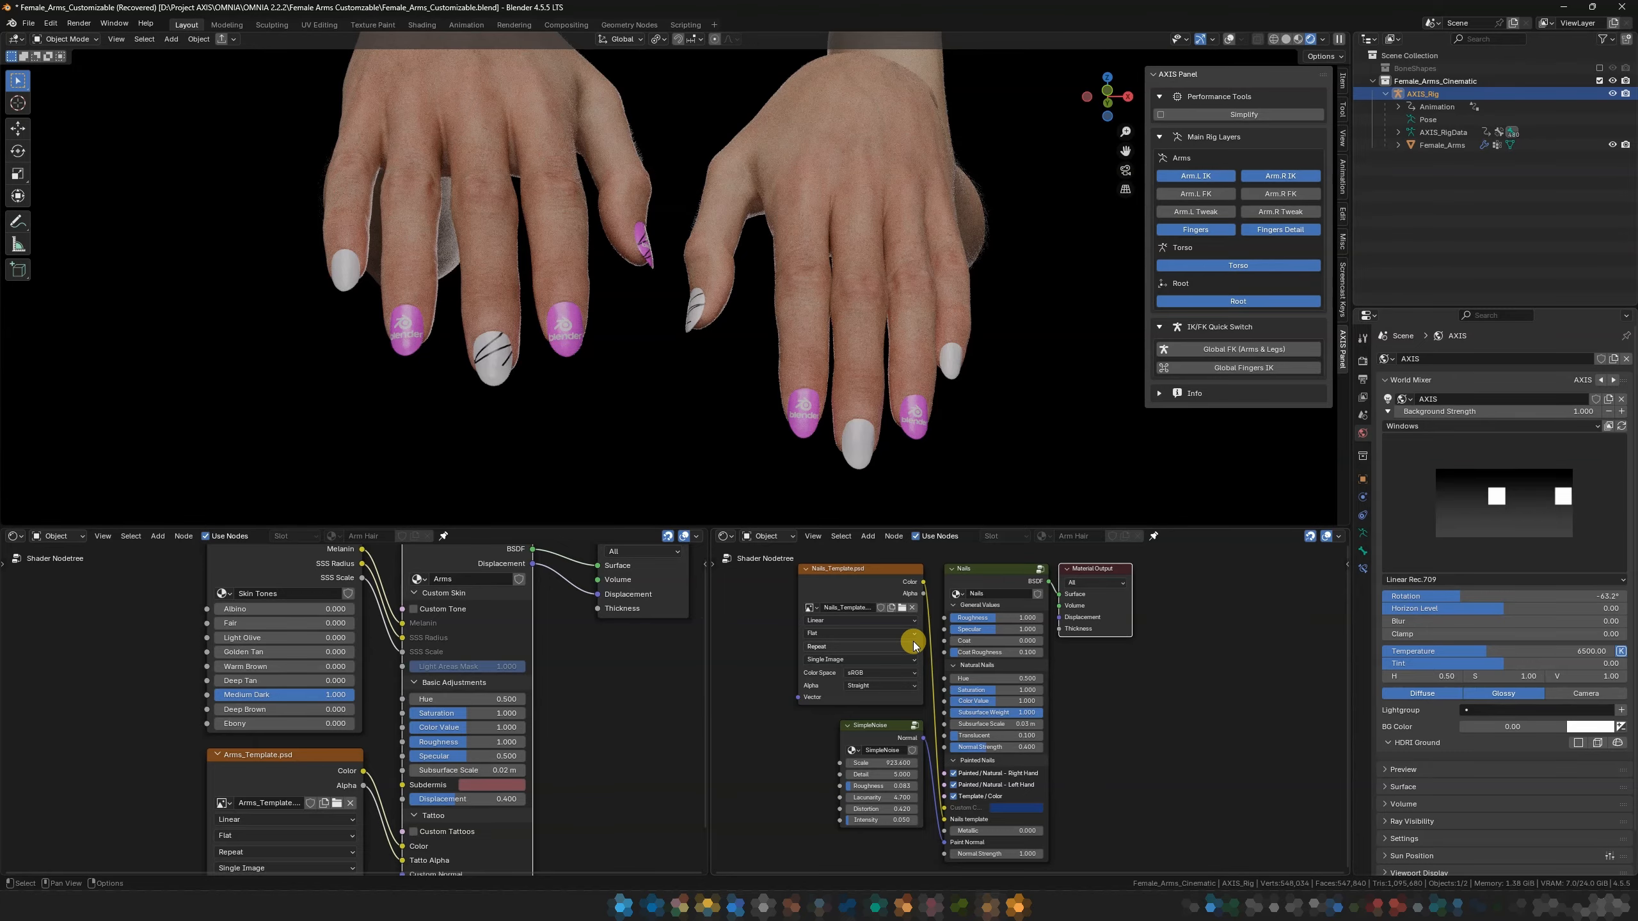
Switch to Photoshop, hide the Design Layer in Nails_Template.psd, save it, and refresh the nail template in Blender
left_click(846, 905)
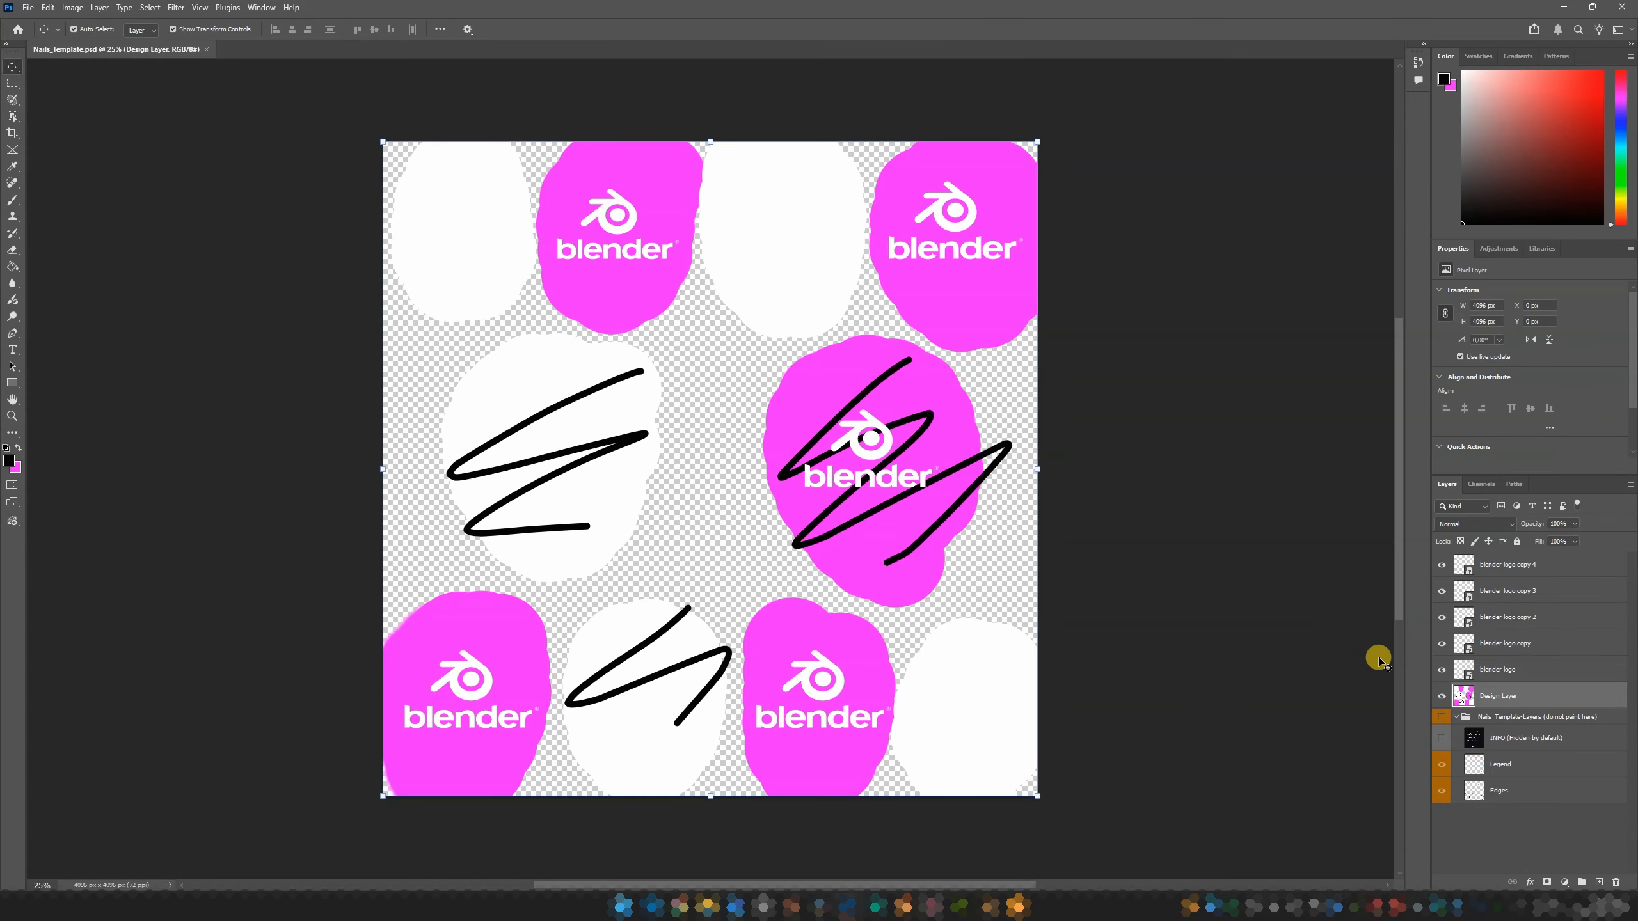
left_click(1441, 695)
key("ctrl+s")
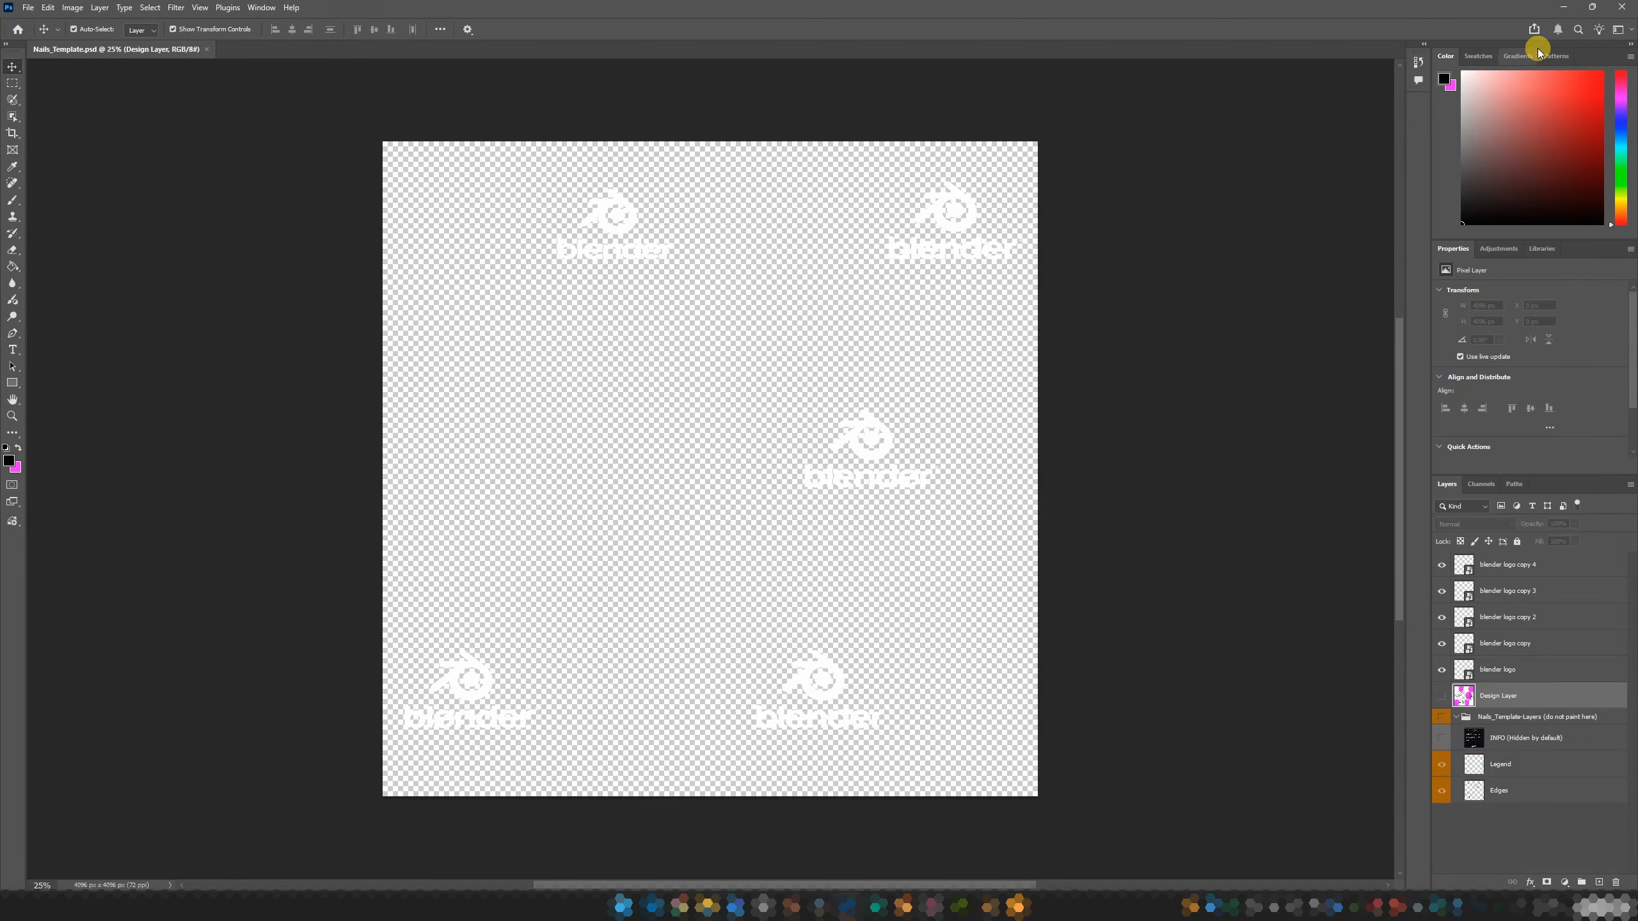
left_click(1563, 7)
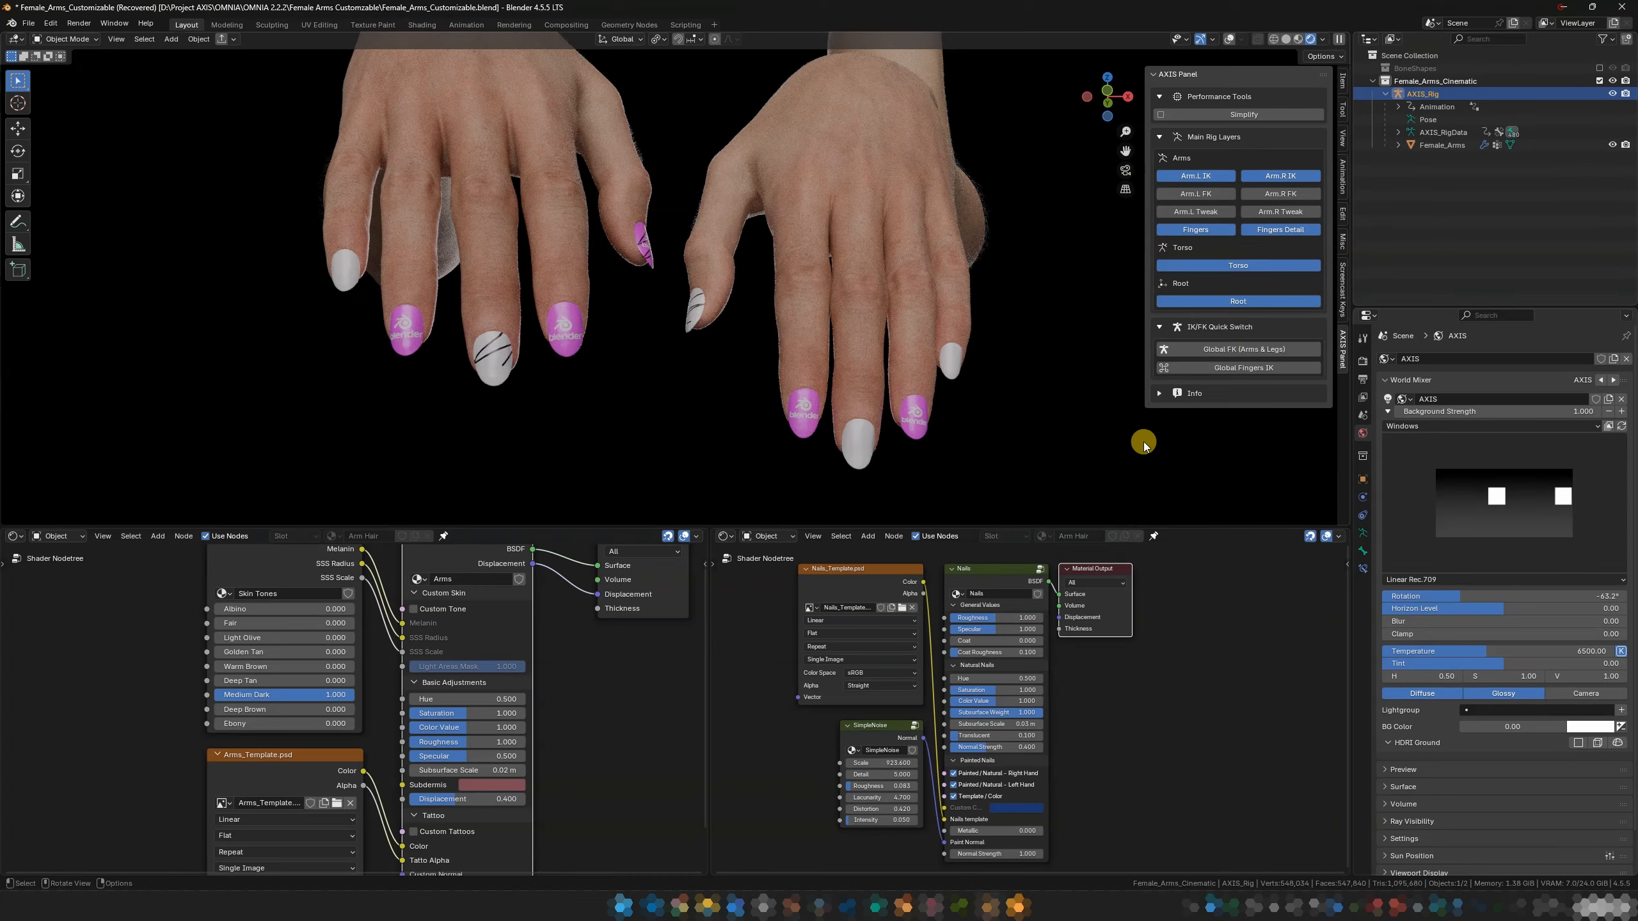
left_click(954, 796)
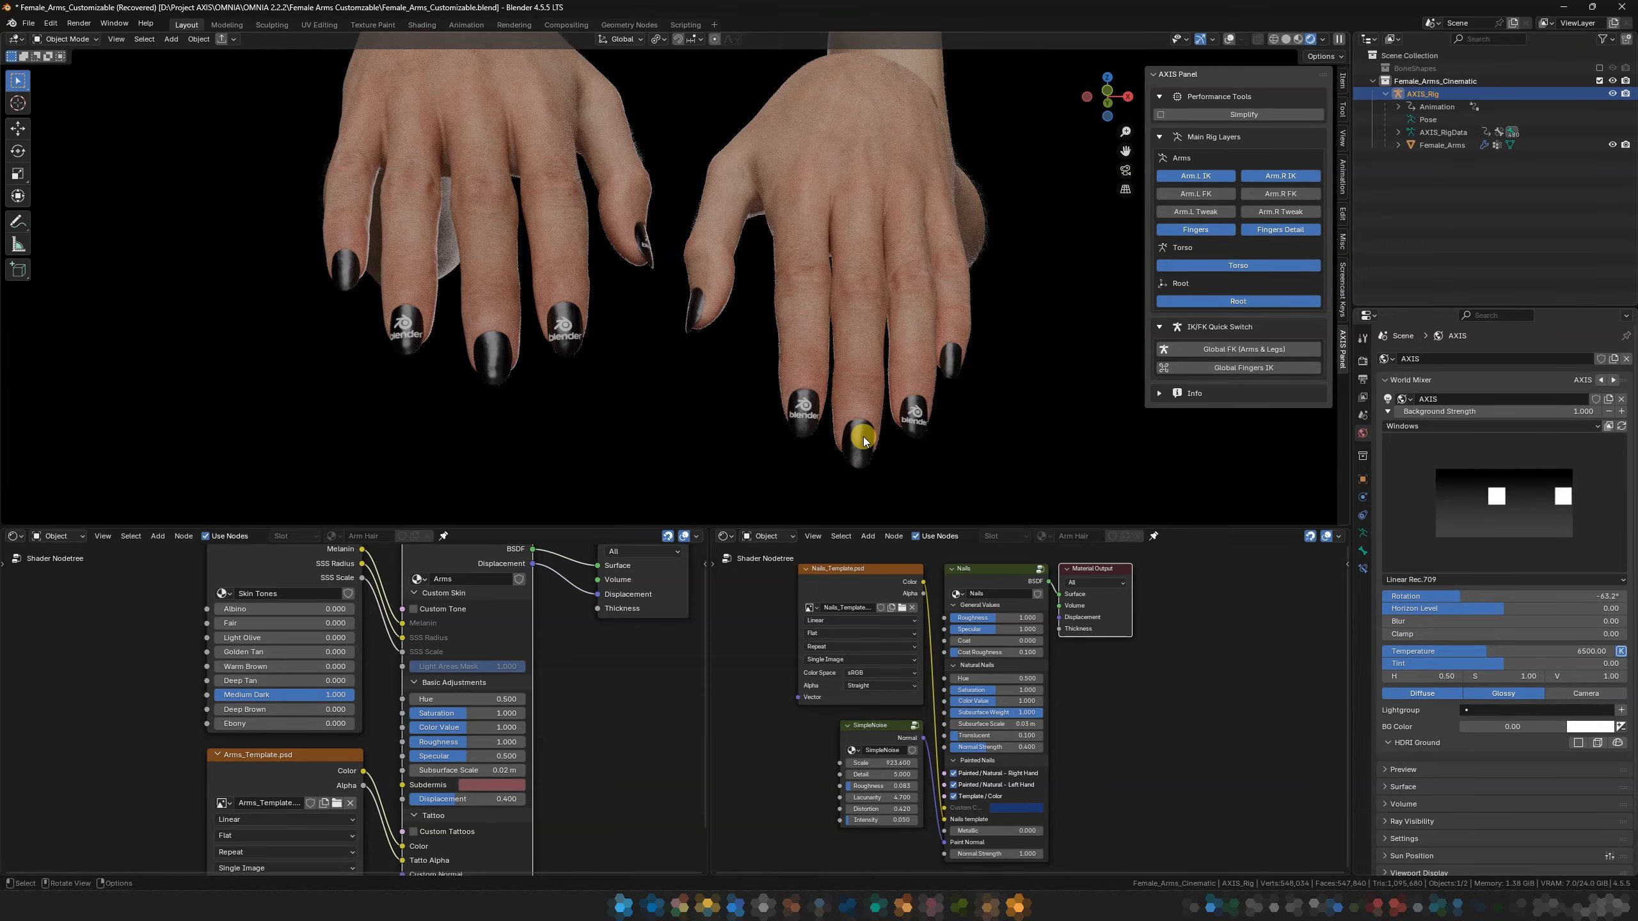
Switch to Photoshop, show the Design Layer again, save the PSD, and refresh Template/Color in Blender's Nails node
left_click(847, 907)
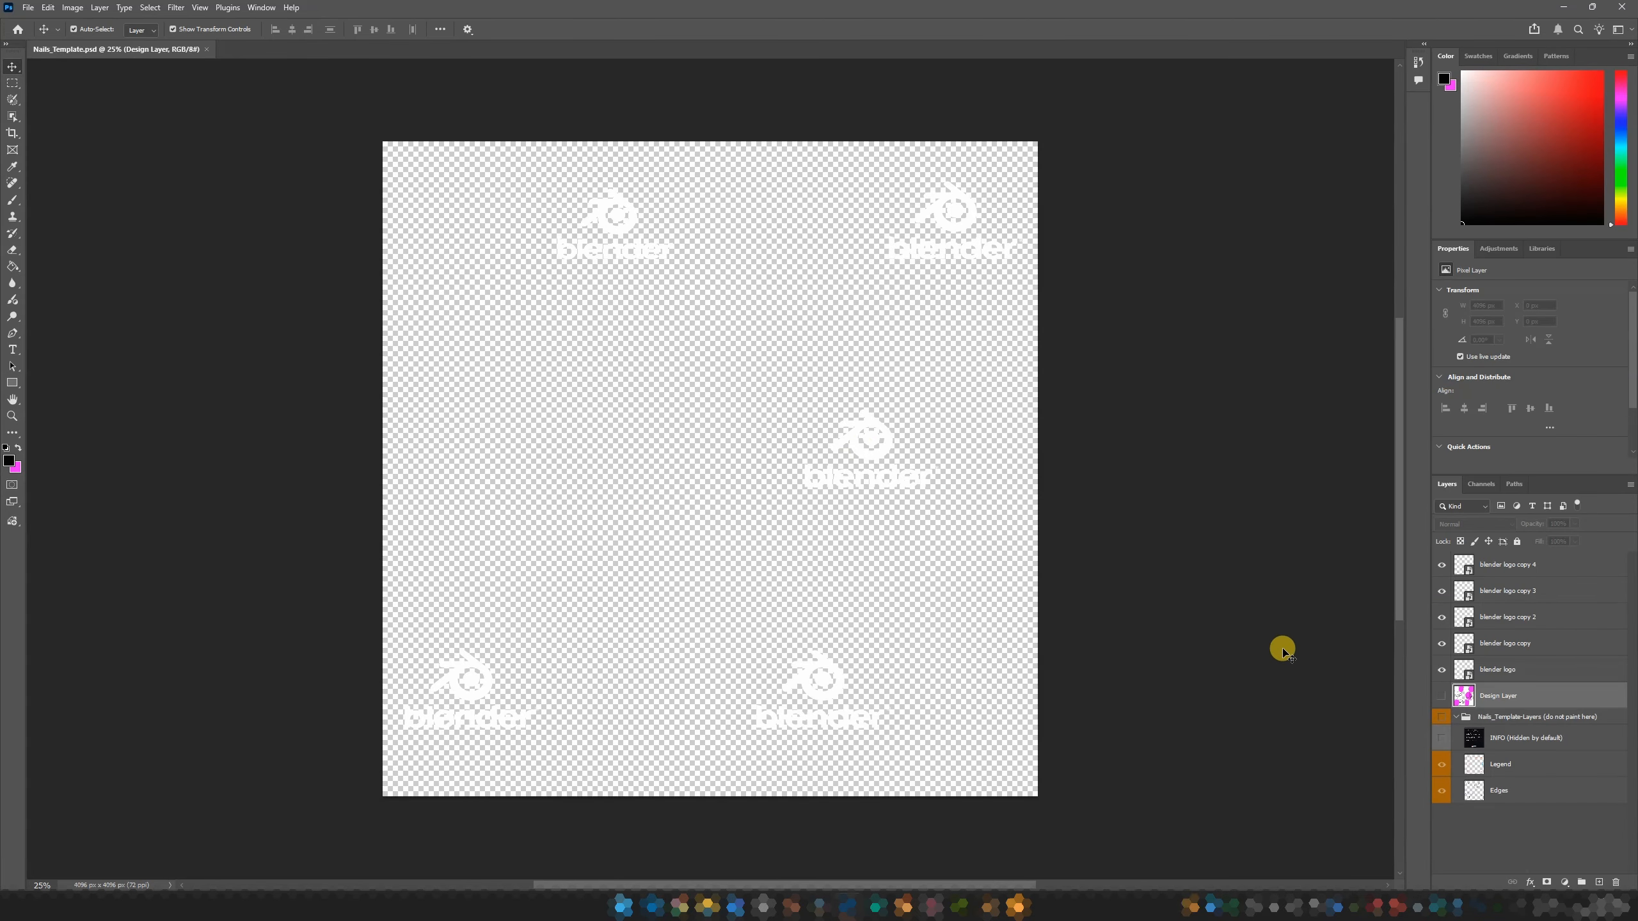
left_click(1442, 696)
key("ctrl+s")
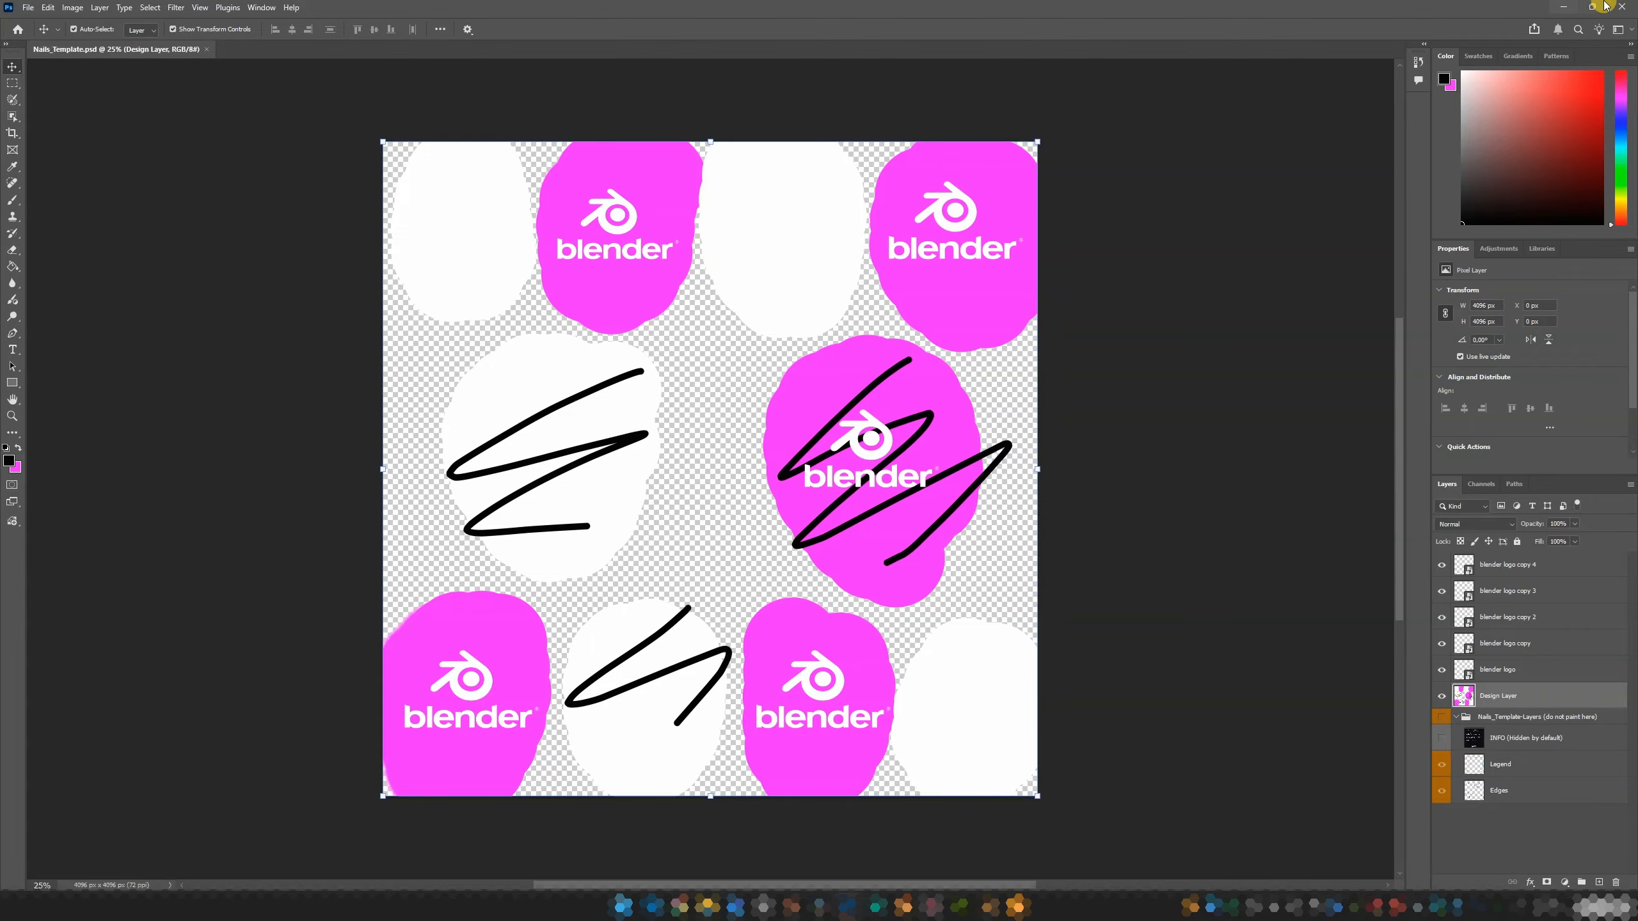
left_click(1564, 6)
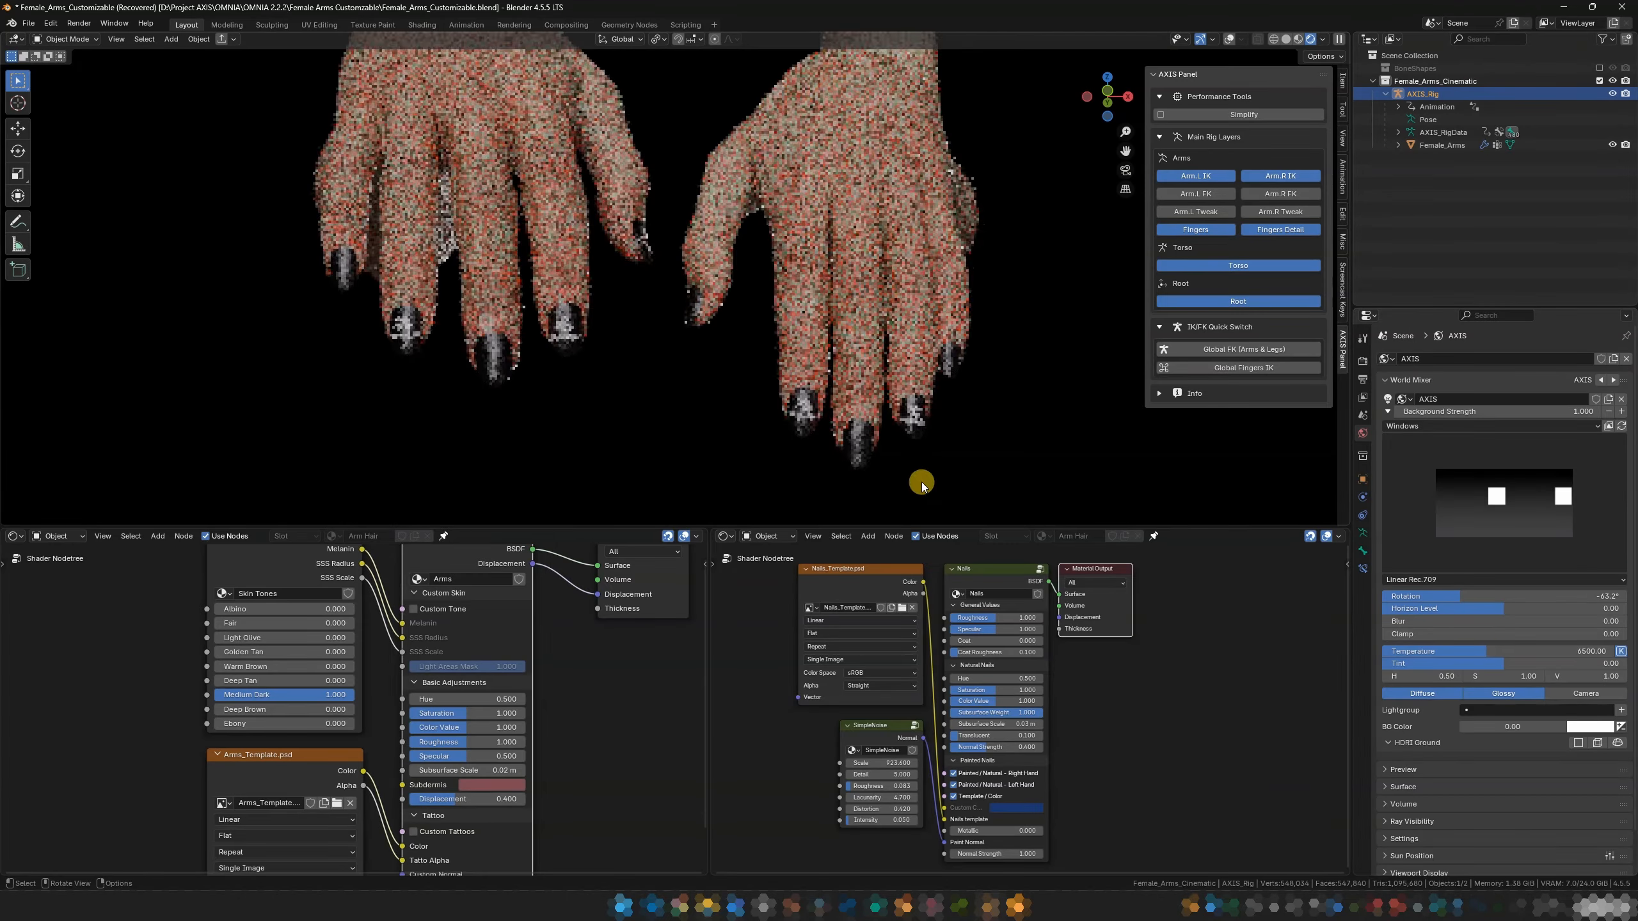
left_click(953, 796)
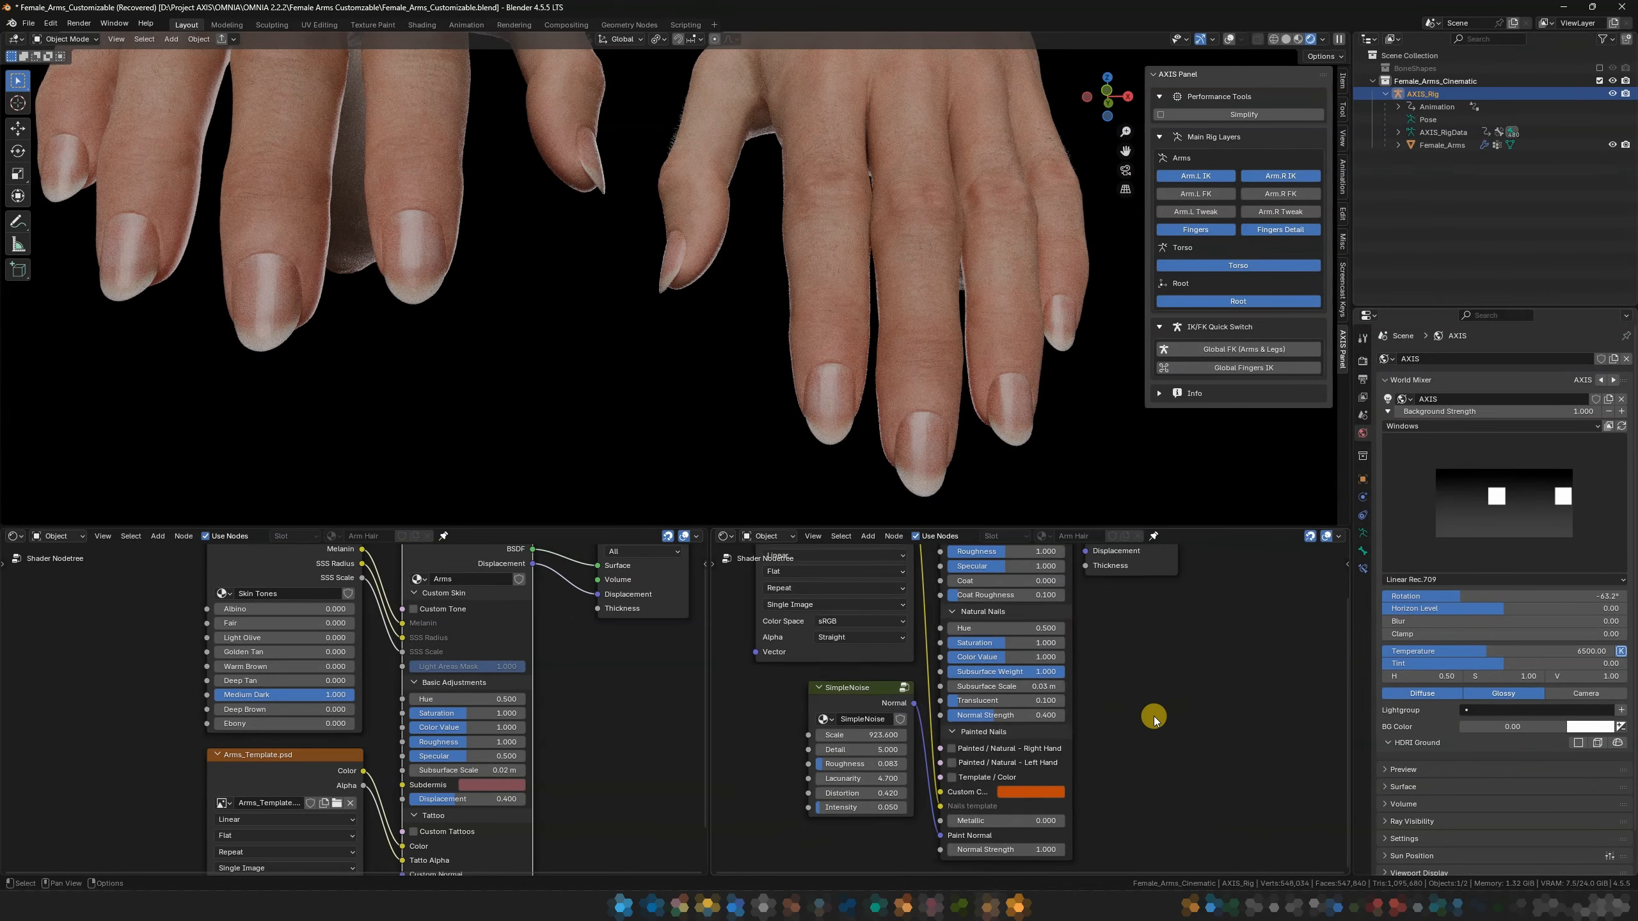
Examine the General Values and Natural Nails settings in the Nails node alongside a close view of the unpainted nails
scroll(1154, 721, "down", 2)
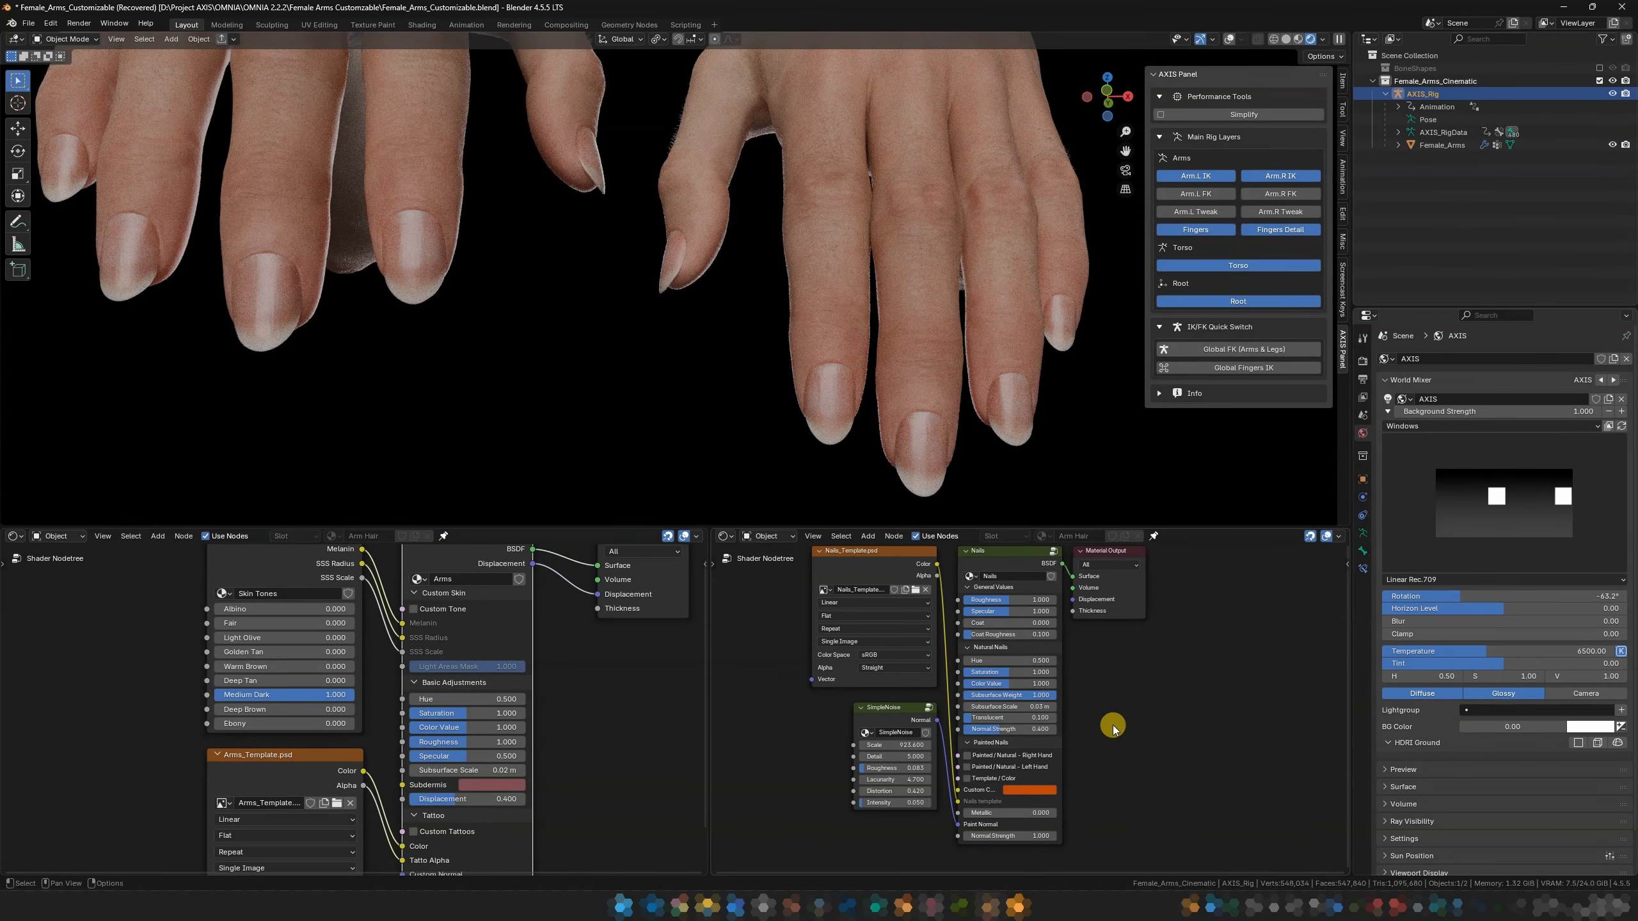
scroll(1073, 703, "up", 3)
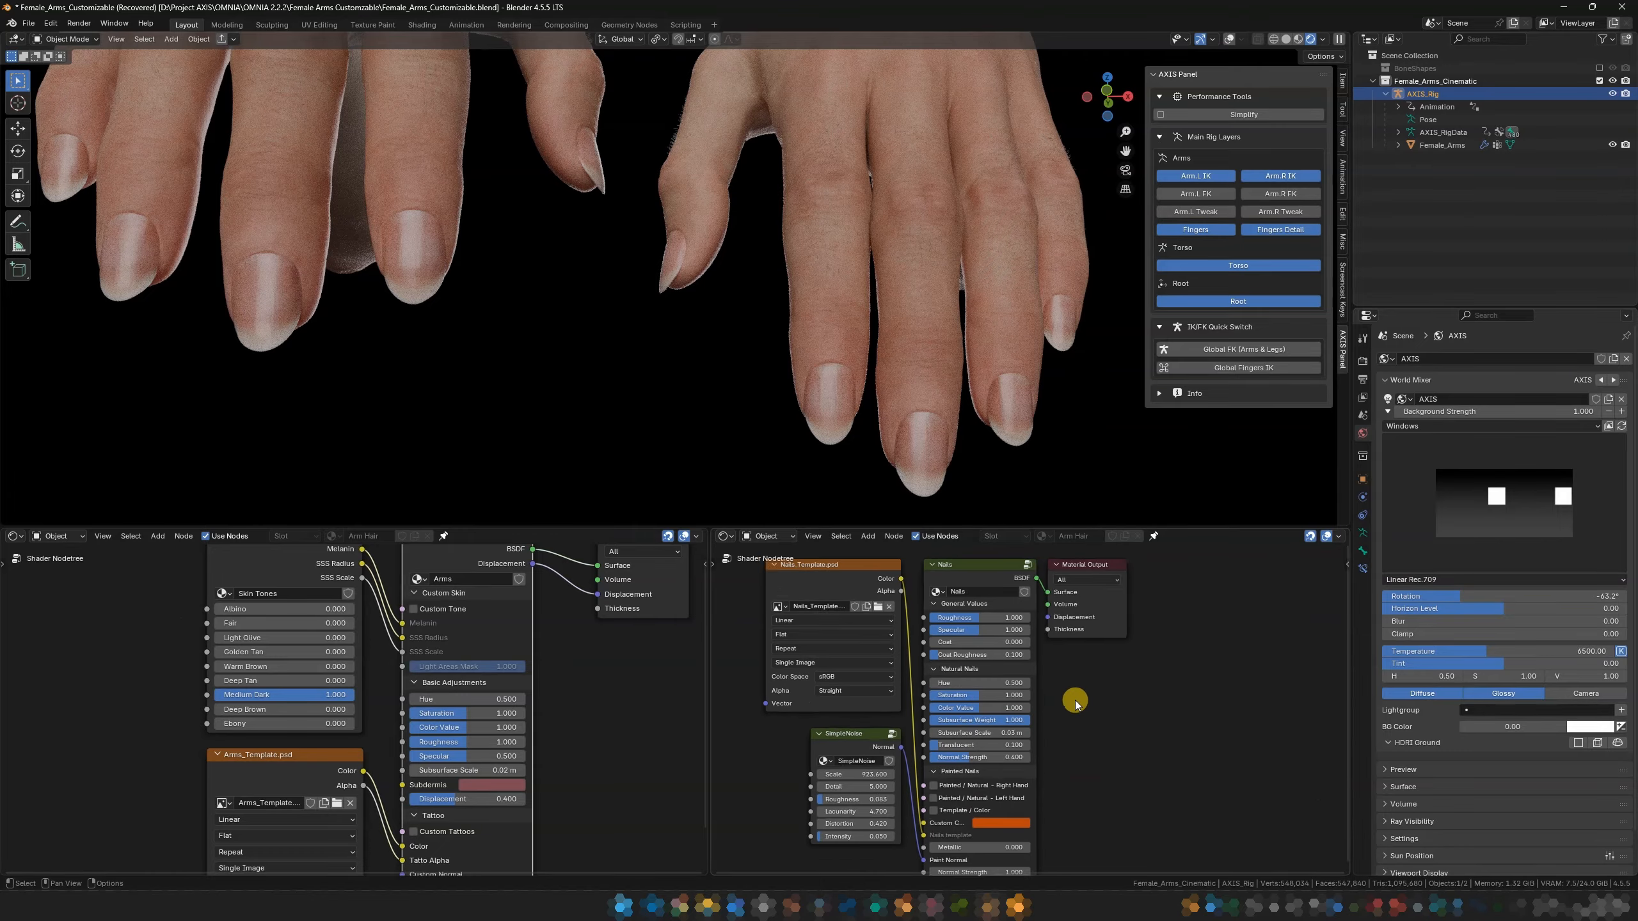
middle_click_drag(921, 428, 927, 380)
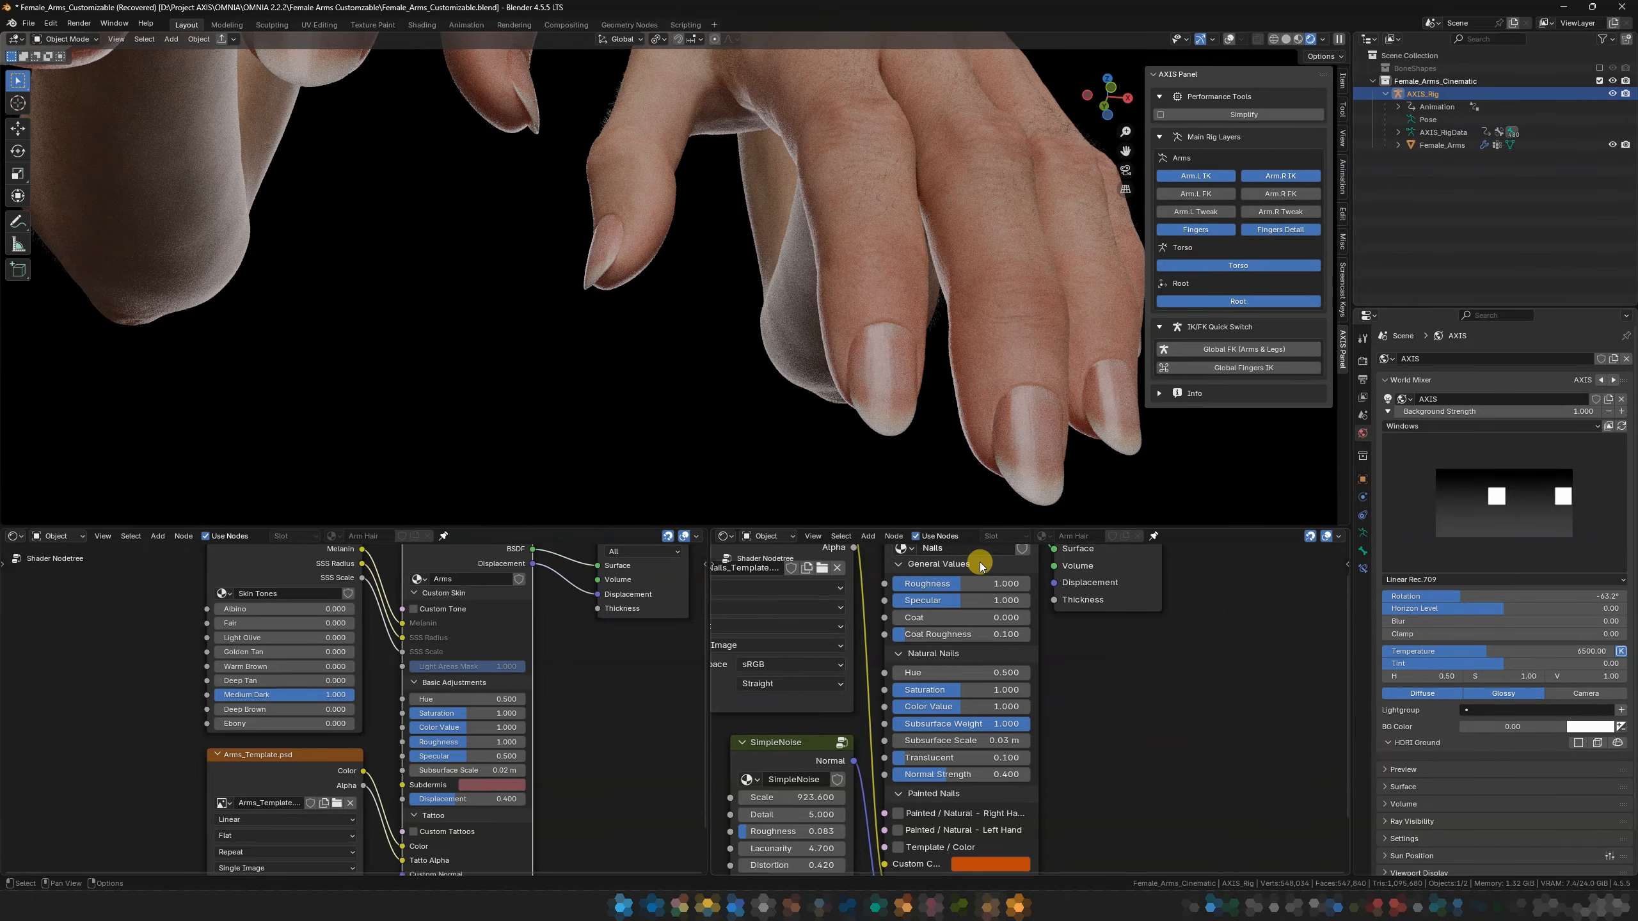
left_click_drag(975, 584, 1024, 618)
right_click(1024, 618)
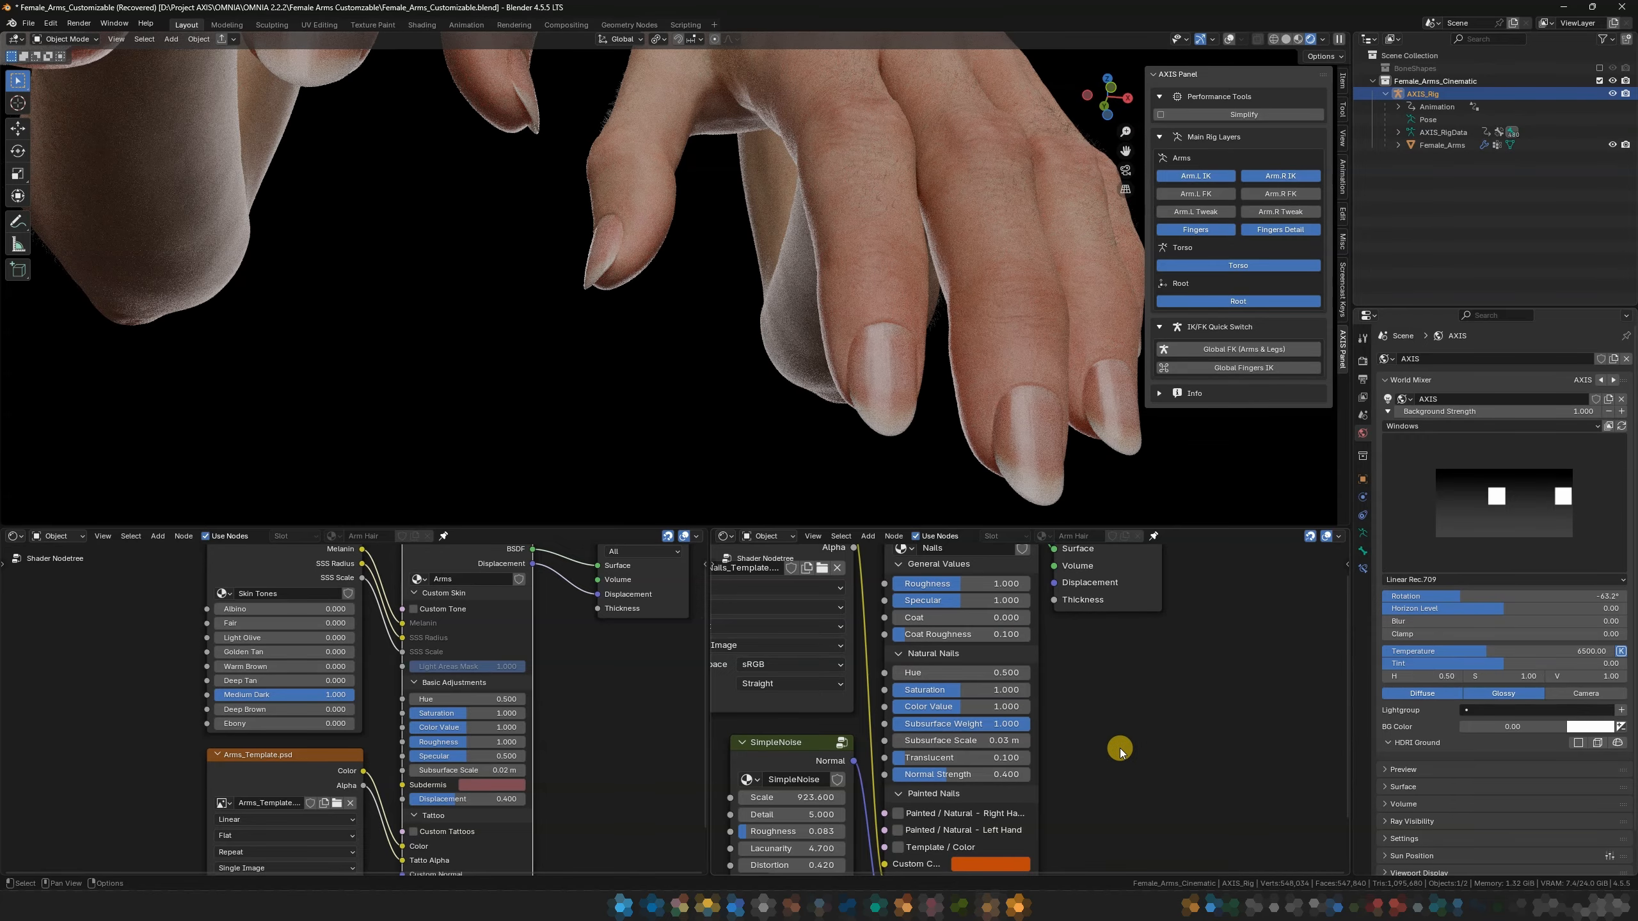
middle_click_drag(1119, 748, 1070, 716)
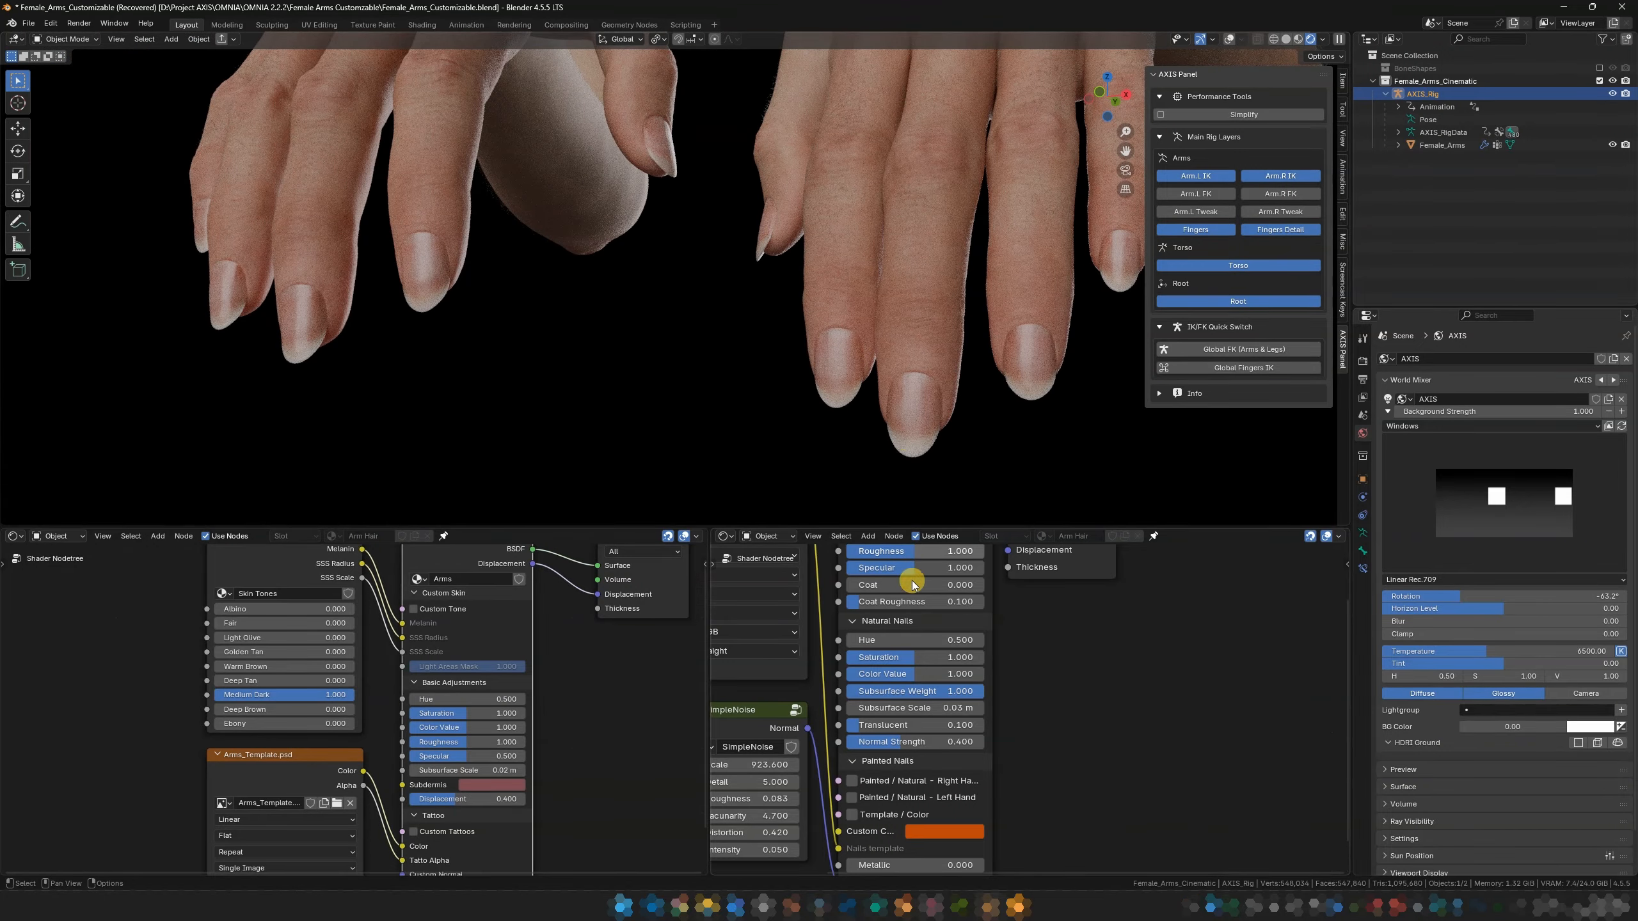
Try a Color Value of about 1.489 and a stronger Normal Strength for the natural nails in the Nails node
left_click_drag(924, 673, 954, 674)
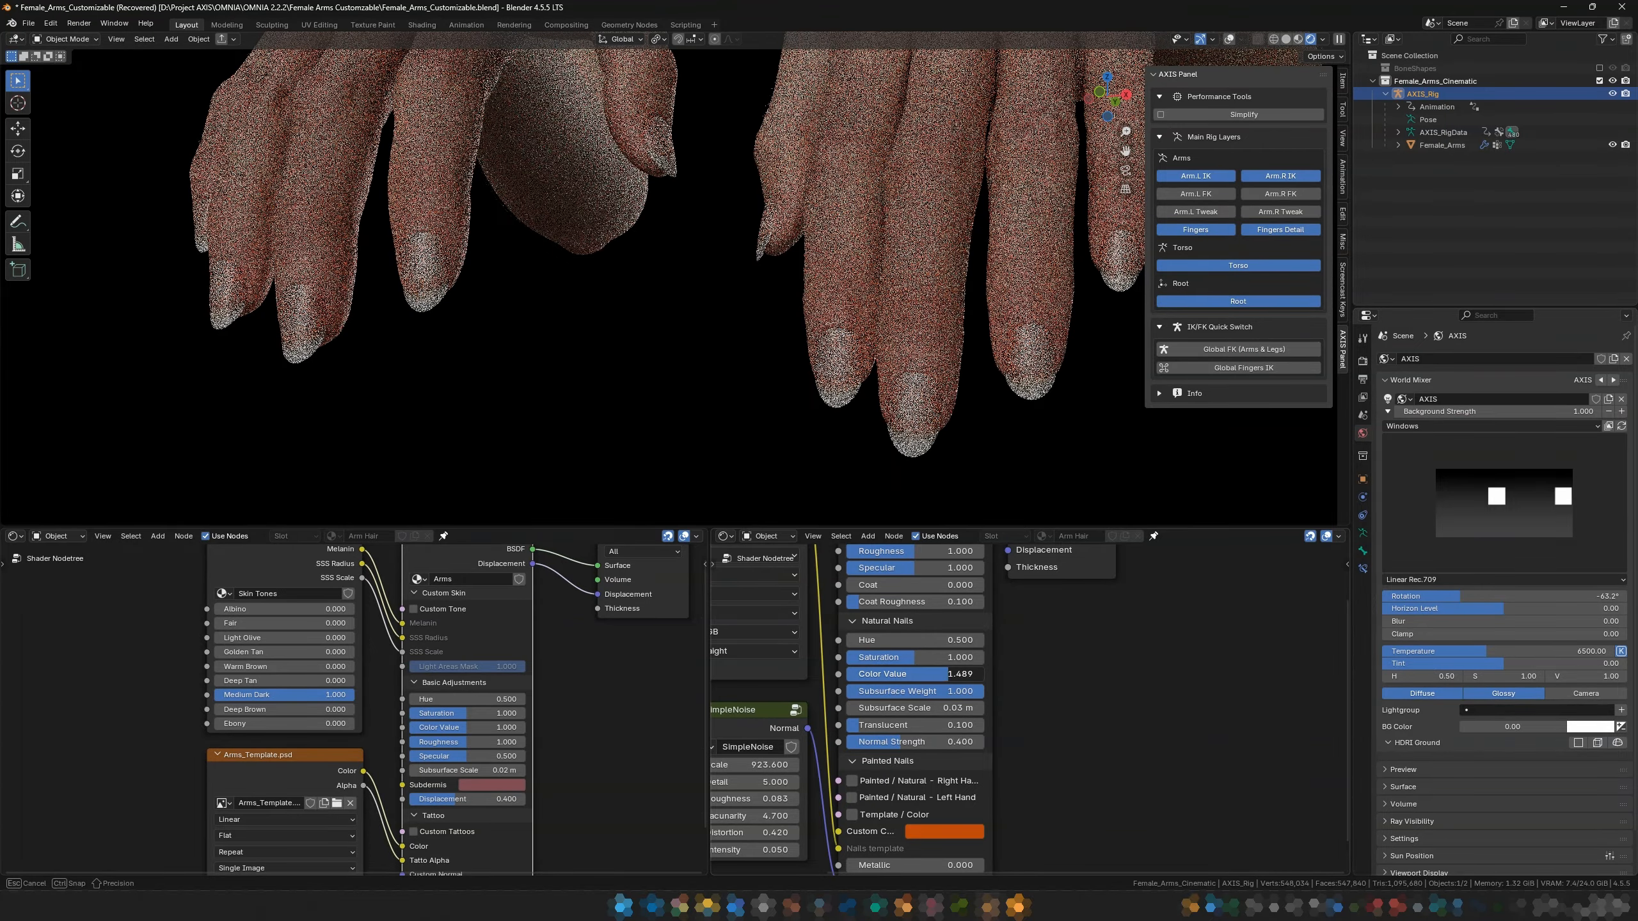
key("Escape")
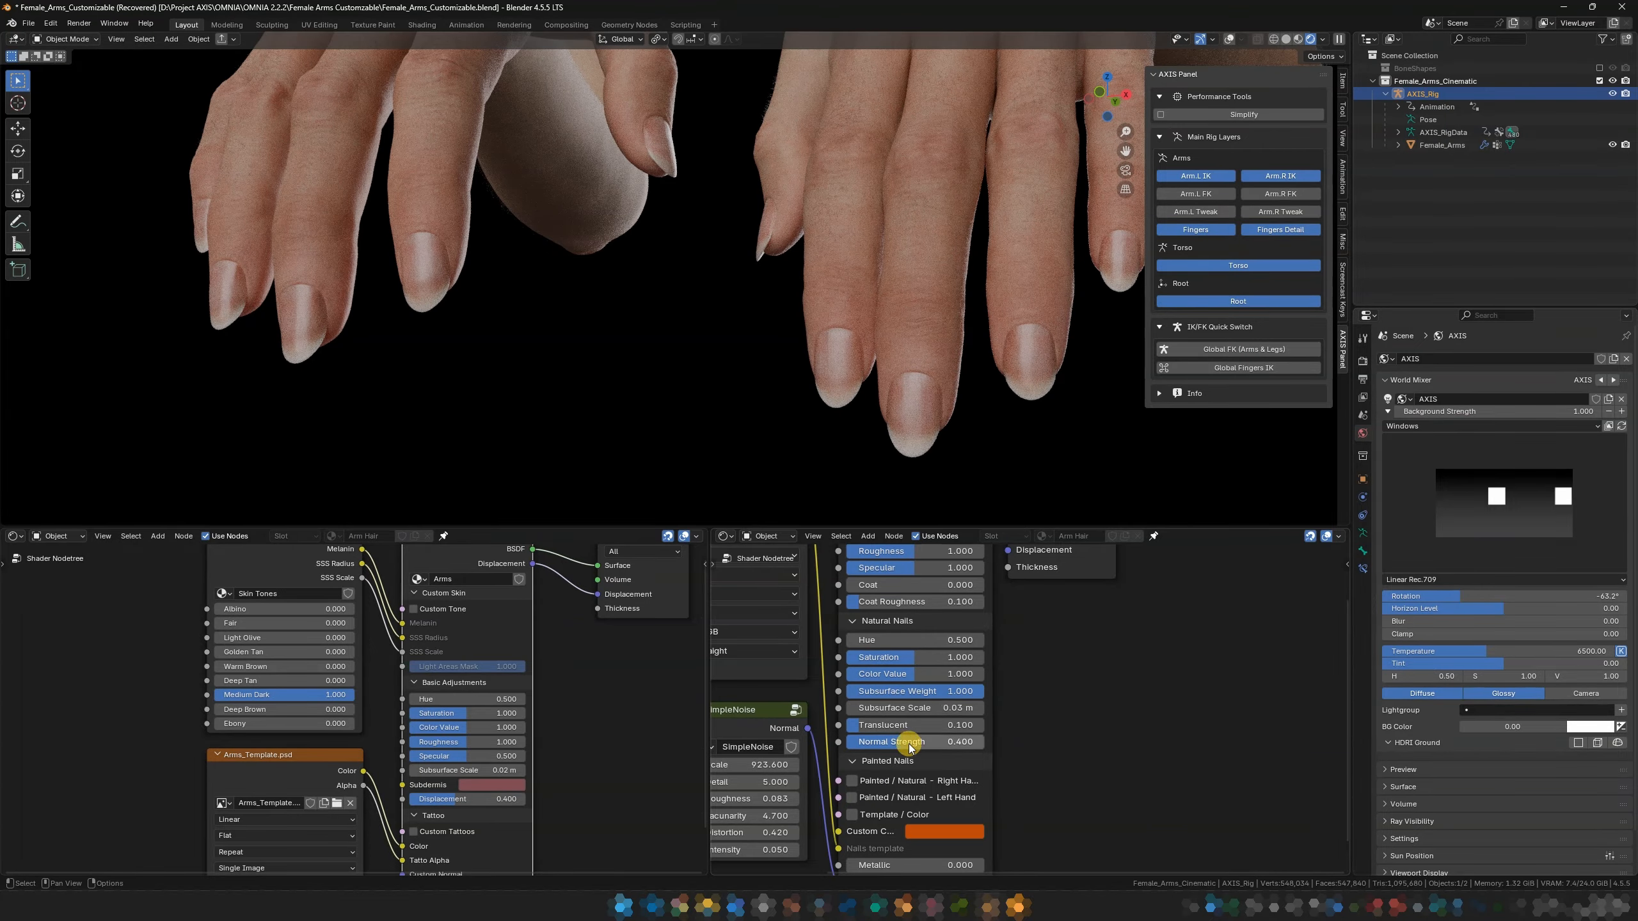
left_click_drag(952, 741, 990, 742)
key("Escape")
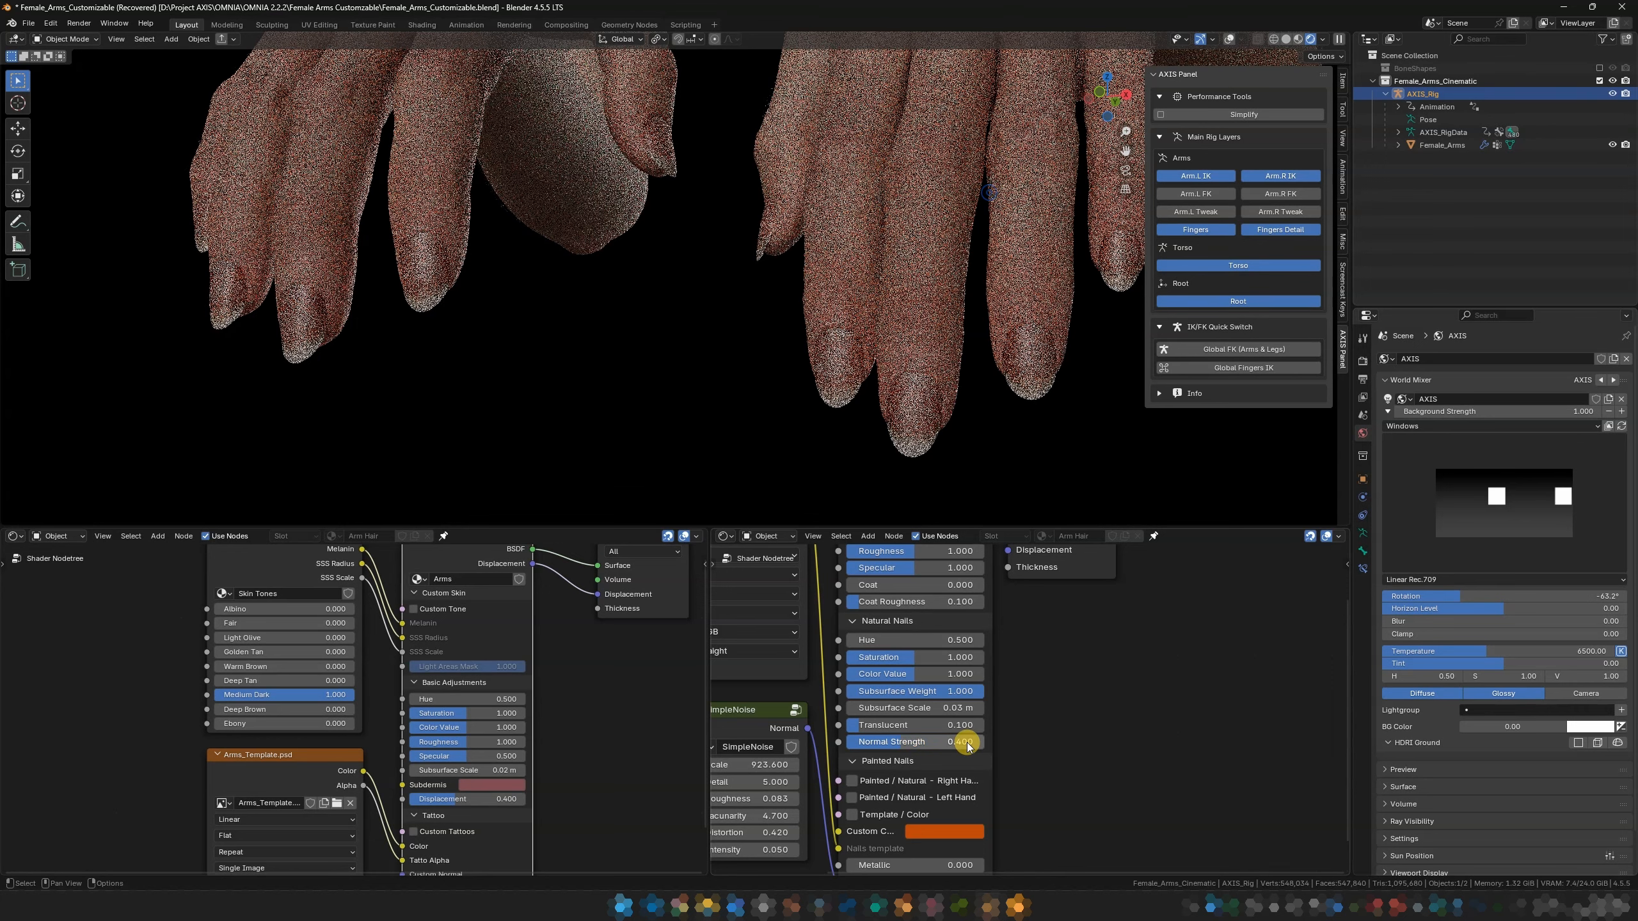
Enable painted nails for the right and left hands in the Nails node and change the custom color to red
scroll(1035, 746, "down", 2)
left_click(882, 713)
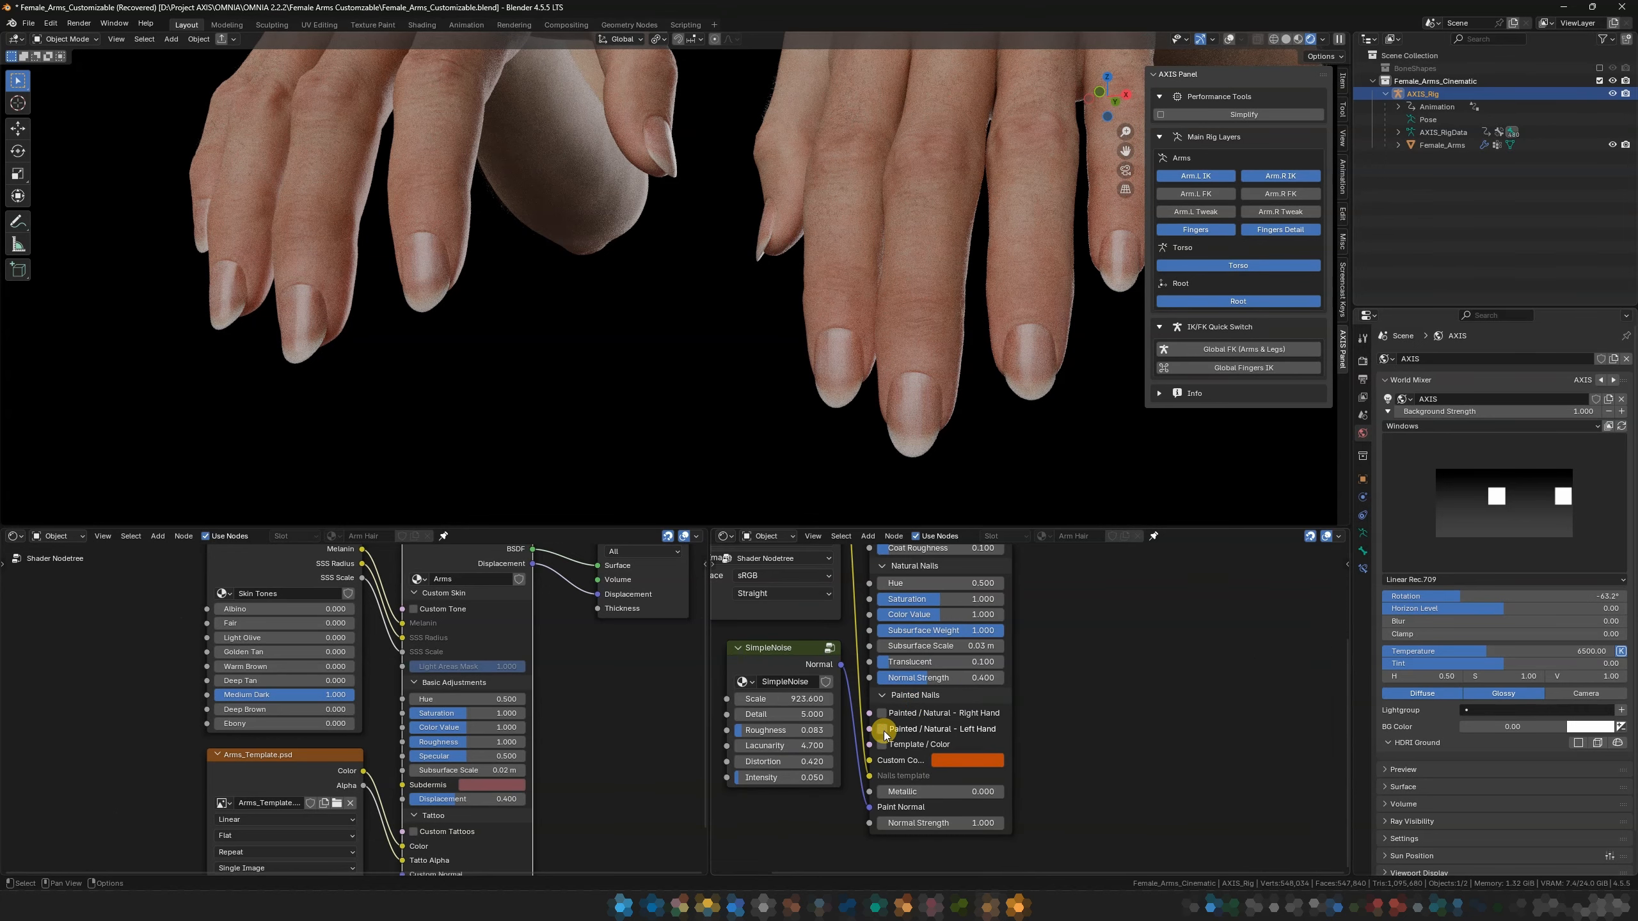
left_click(882, 729)
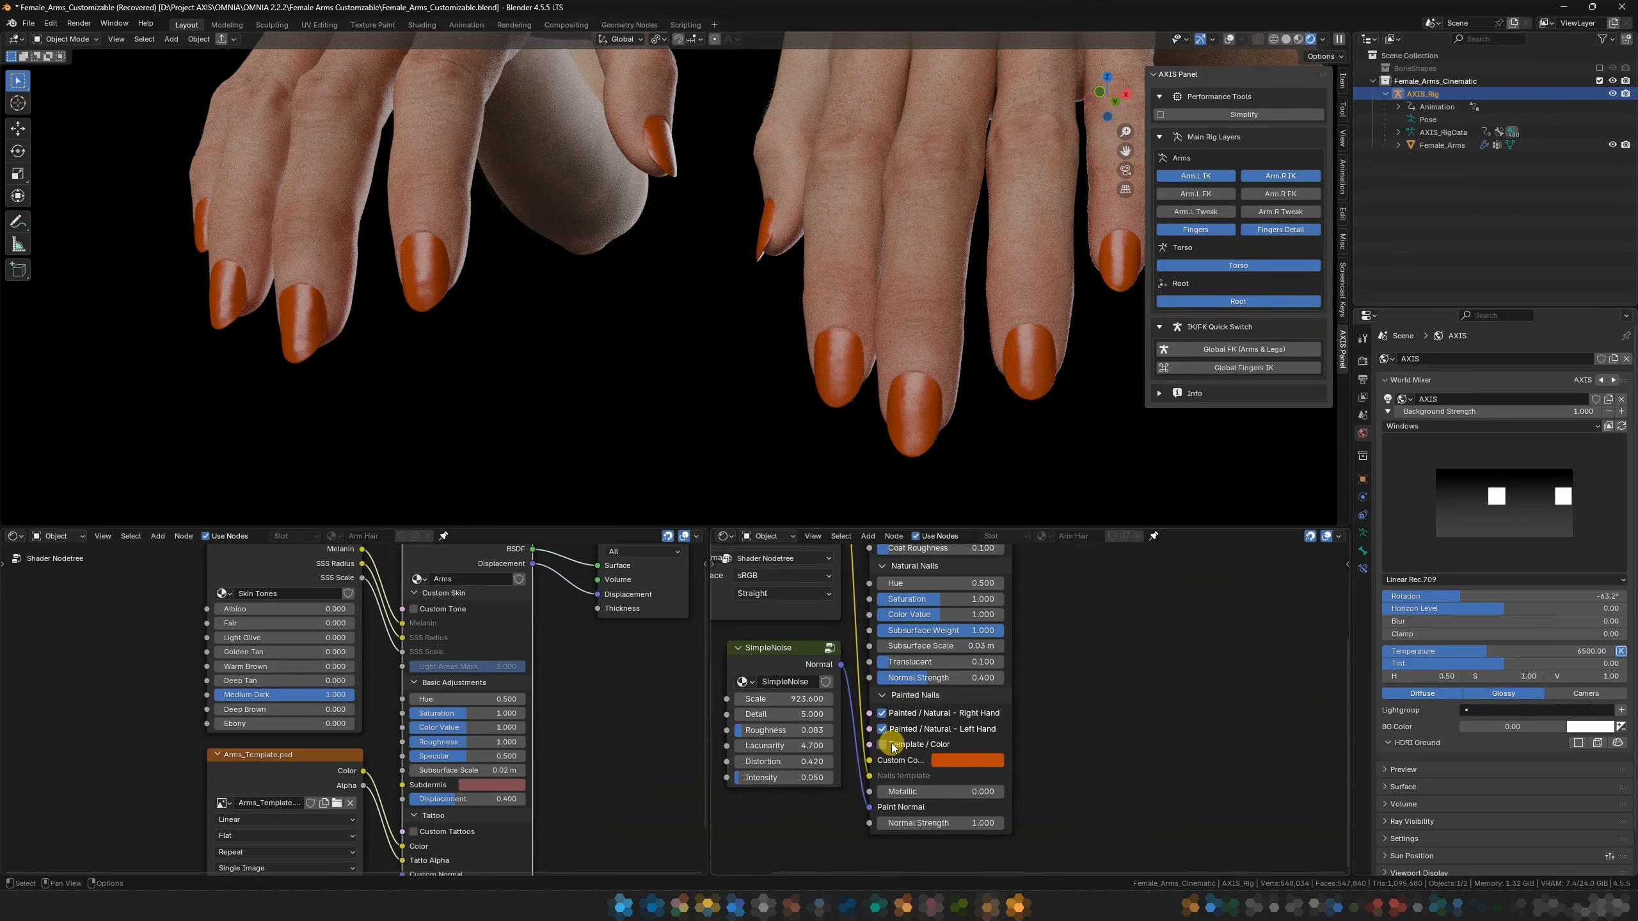
left_click(961, 761)
left_click_drag(991, 640, 998, 635)
mouse_move(888, 790)
left_mouse_down()
mouse_move(915, 792)
mouse_move(889, 790)
left_mouse_up()
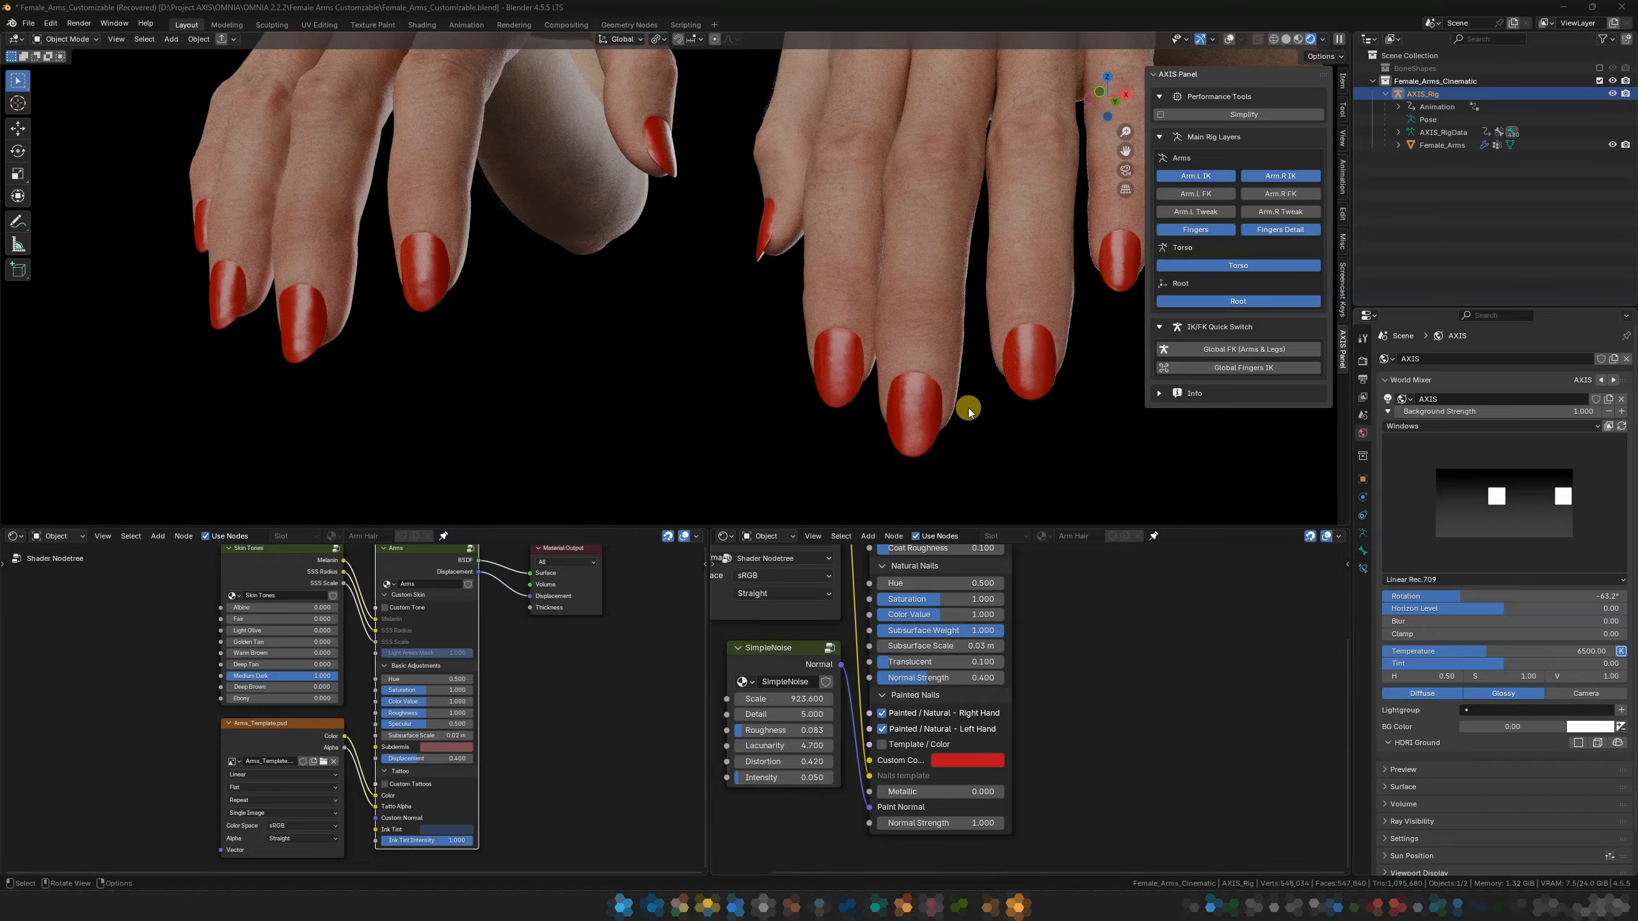
View the painted hands from farther away and turn off painted nails for both hands in the Nails node
scroll(903, 171, "down", 3)
middle_click_drag(885, 194, 830, 297, "shift")
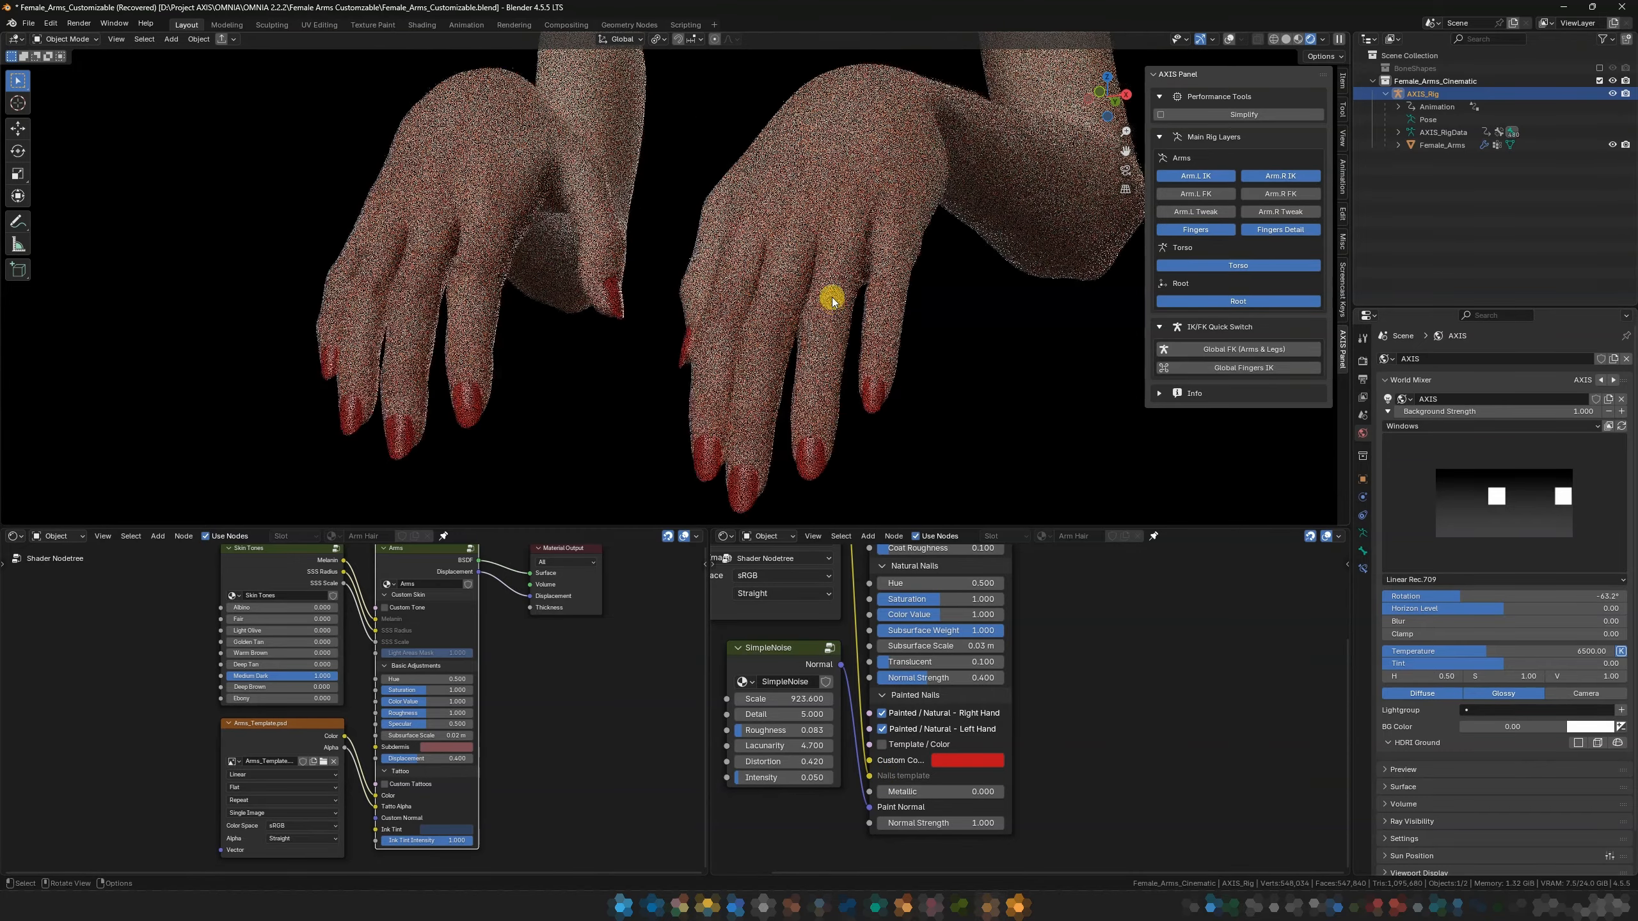
scroll(838, 248, "down", 3)
mouse_move(717, 268)
middle_mouse_down()
mouse_move(749, 285)
mouse_move(541, 171)
mouse_move(638, 315)
mouse_move(645, 369)
mouse_move(639, 329)
middle_mouse_up()
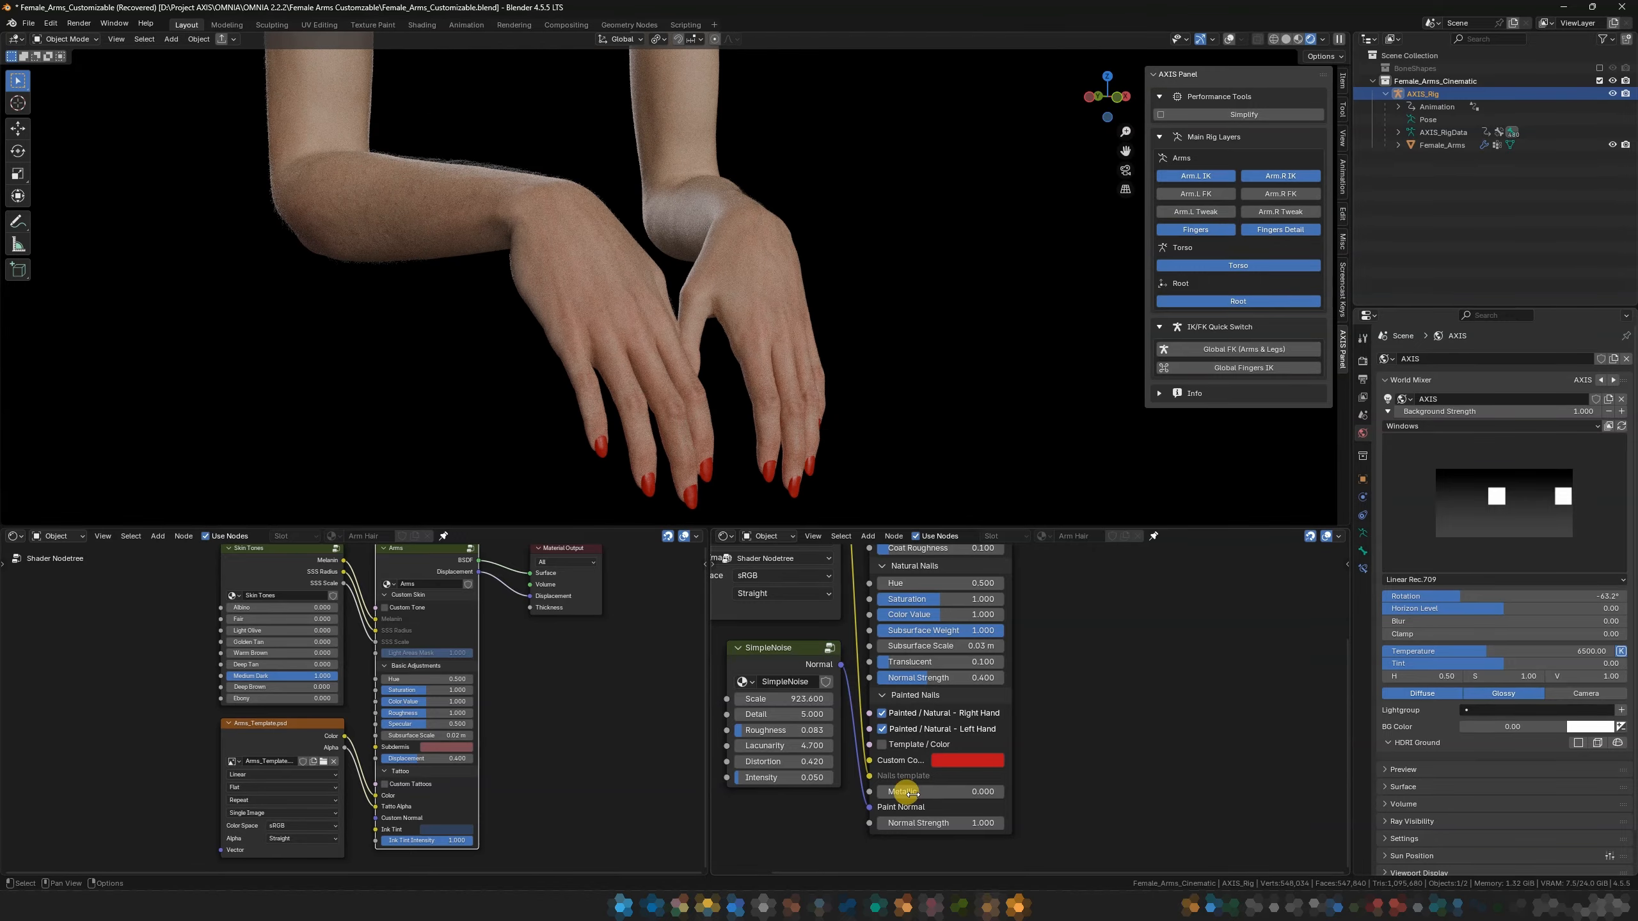
left_click_drag(884, 717, 884, 732)
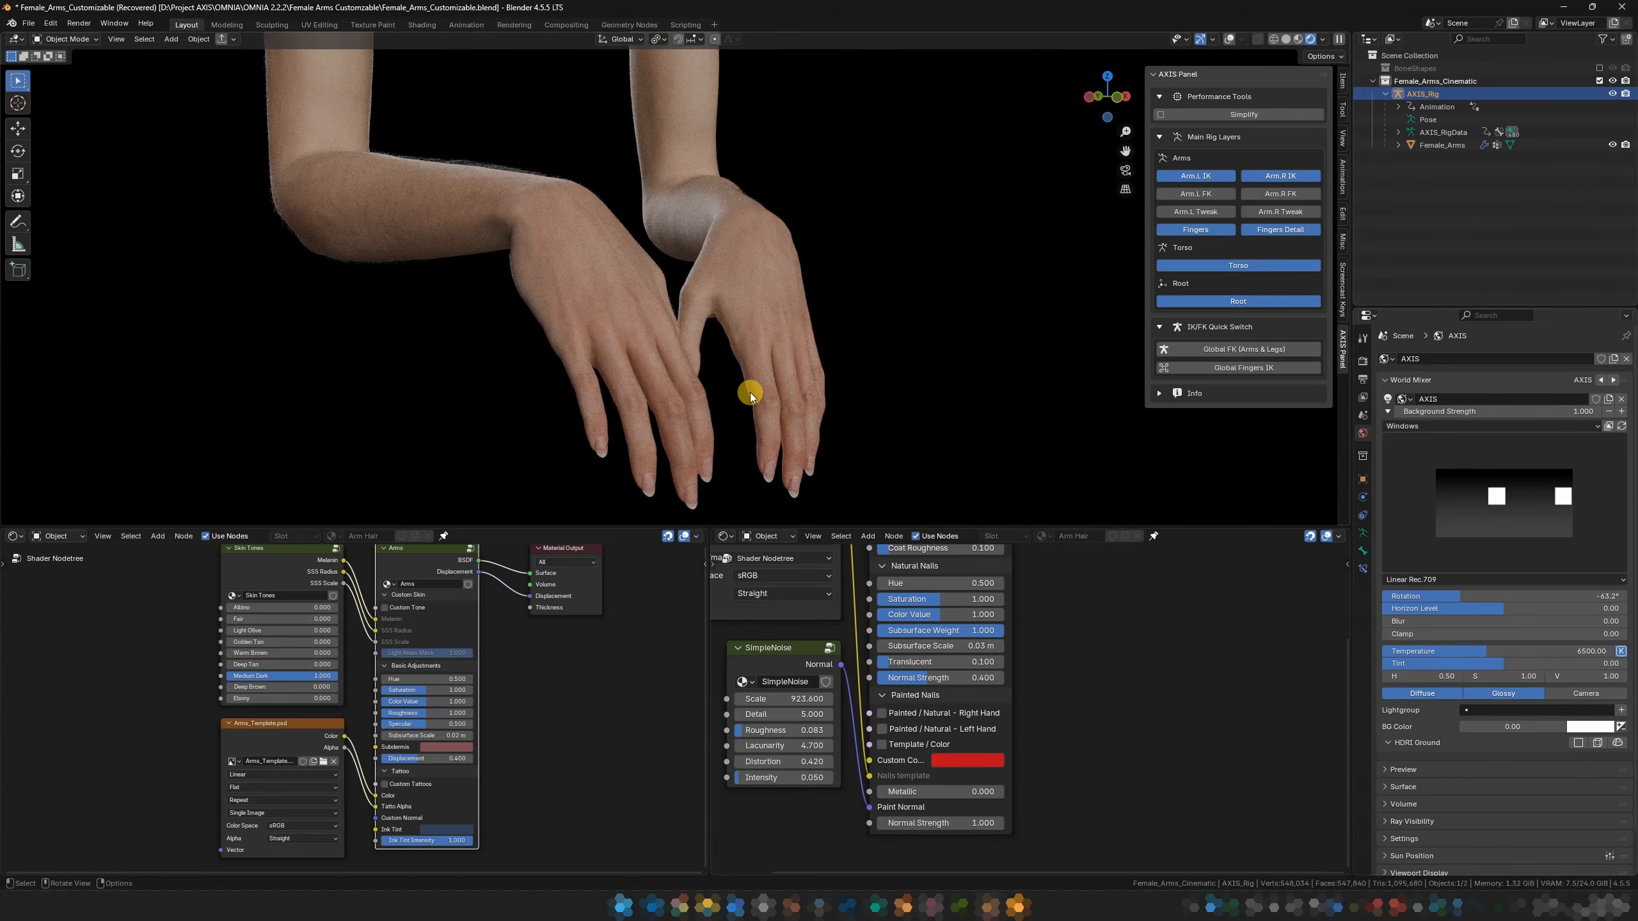
View both hands from the front and rotate the world HDRI lighting to about -42.2°
middle_click_drag(749, 391, 706, 392)
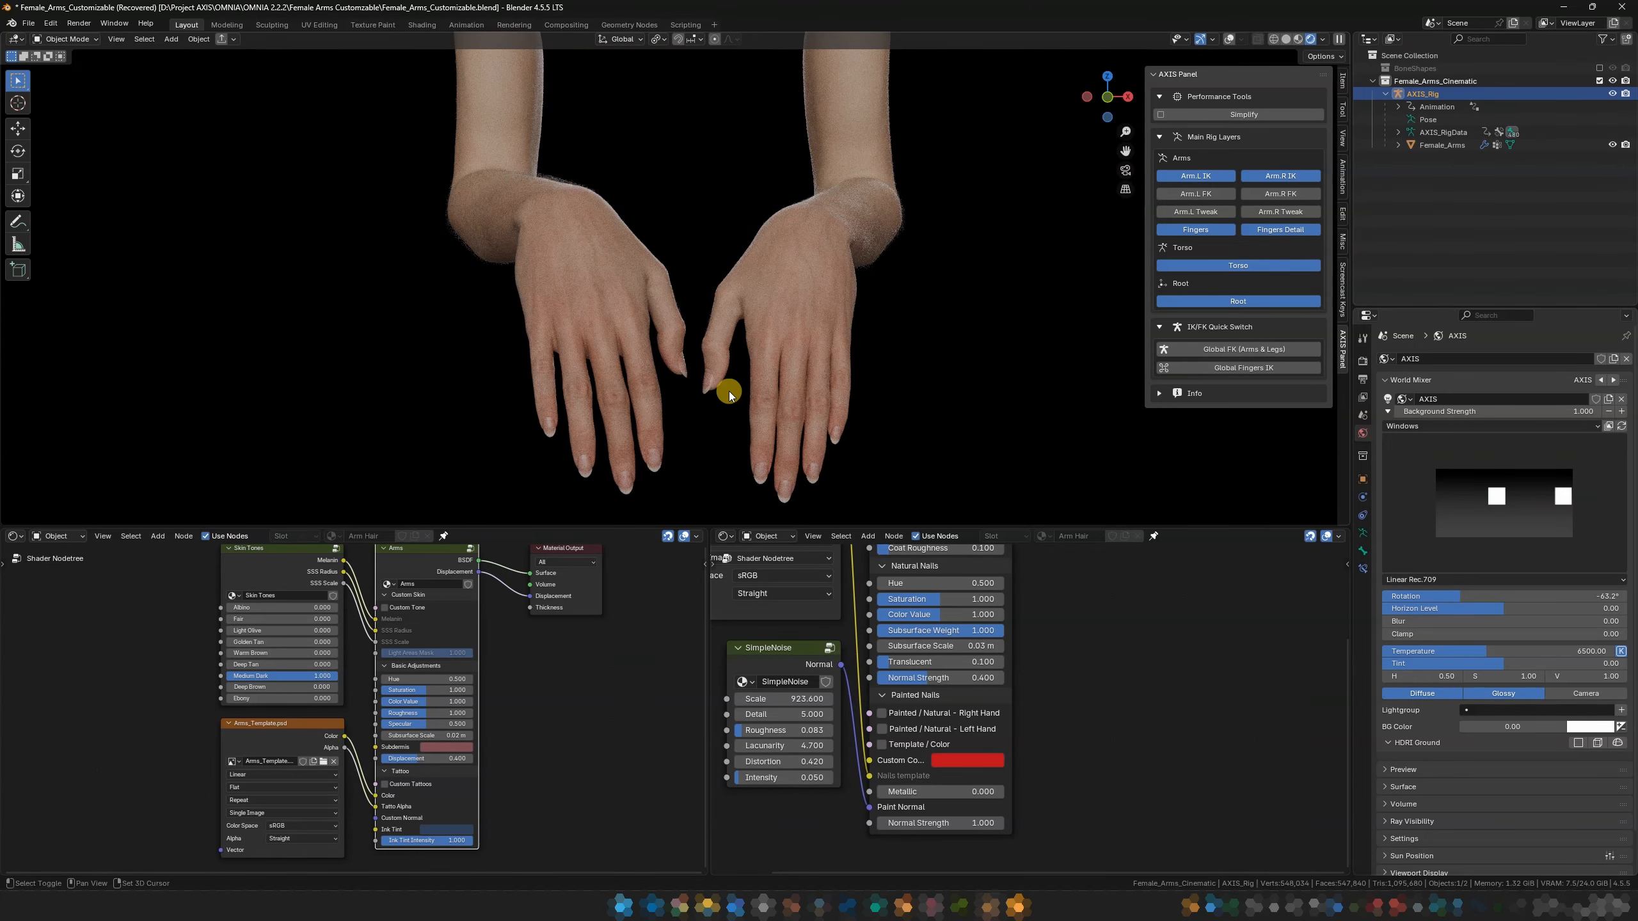
middle_click_drag(750, 389, 816, 395, "alt+shift")
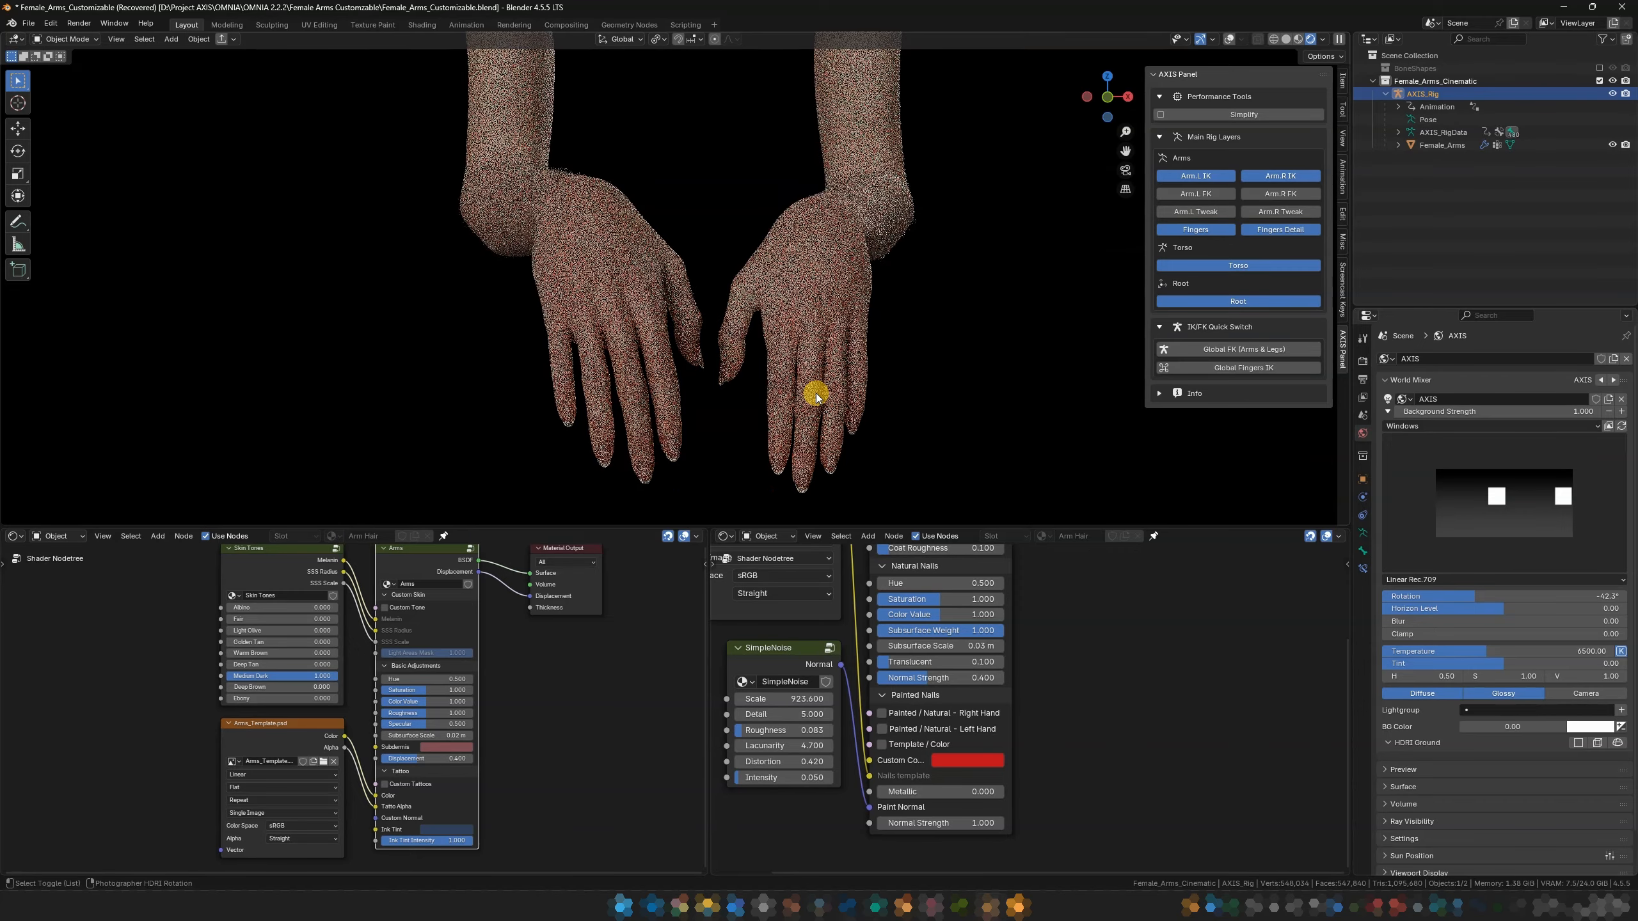